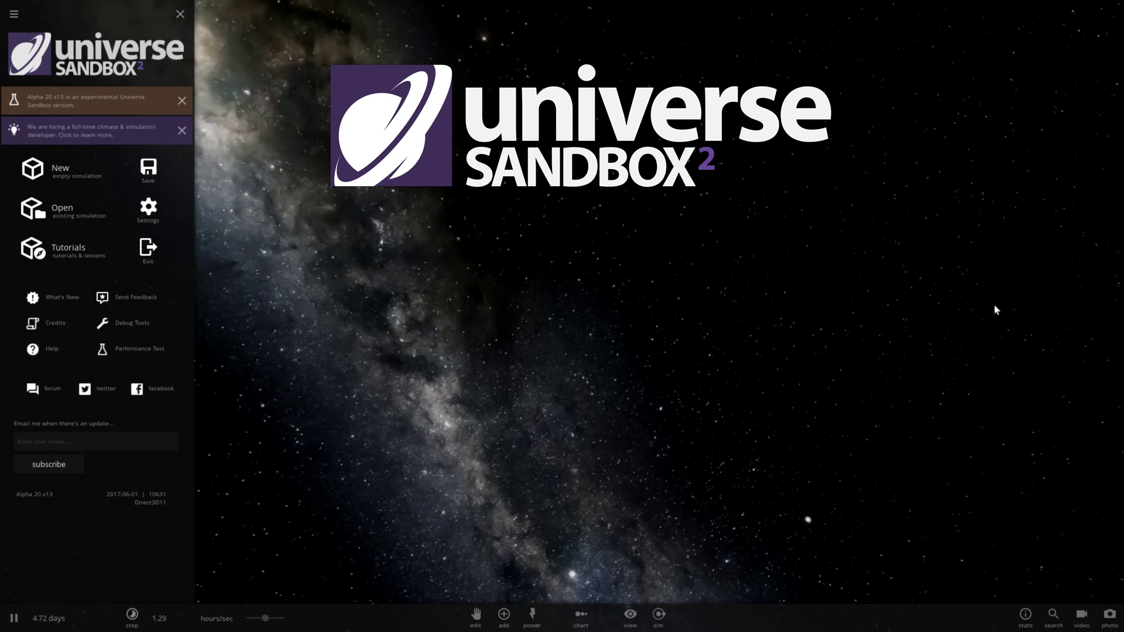
Dismiss the experimental and hiring notices, then browse the My Sims saved simulations.
{"action": "left_click", "coordinate": [182, 101]}
{"action": "left_click", "coordinate": [182, 101]}
{"action": "left_click", "coordinate": [78, 164]}
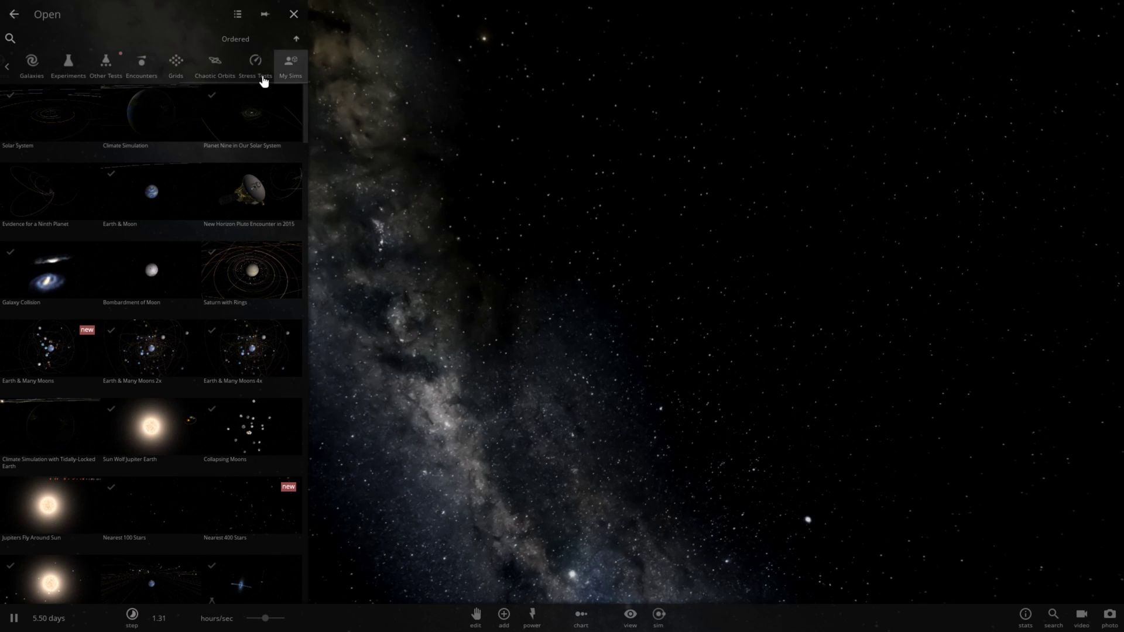
{"action": "left_click", "coordinate": [289, 76]}
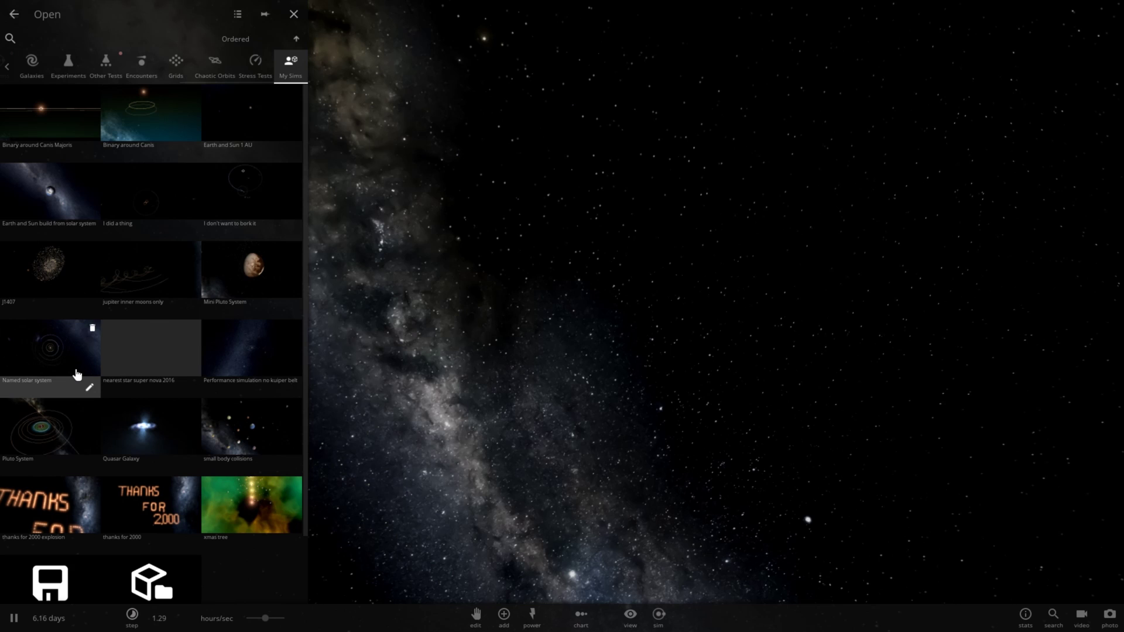
{"action": "scroll", "coordinate": [76, 375], "scroll_direction": "down", "scroll_amount": 2}
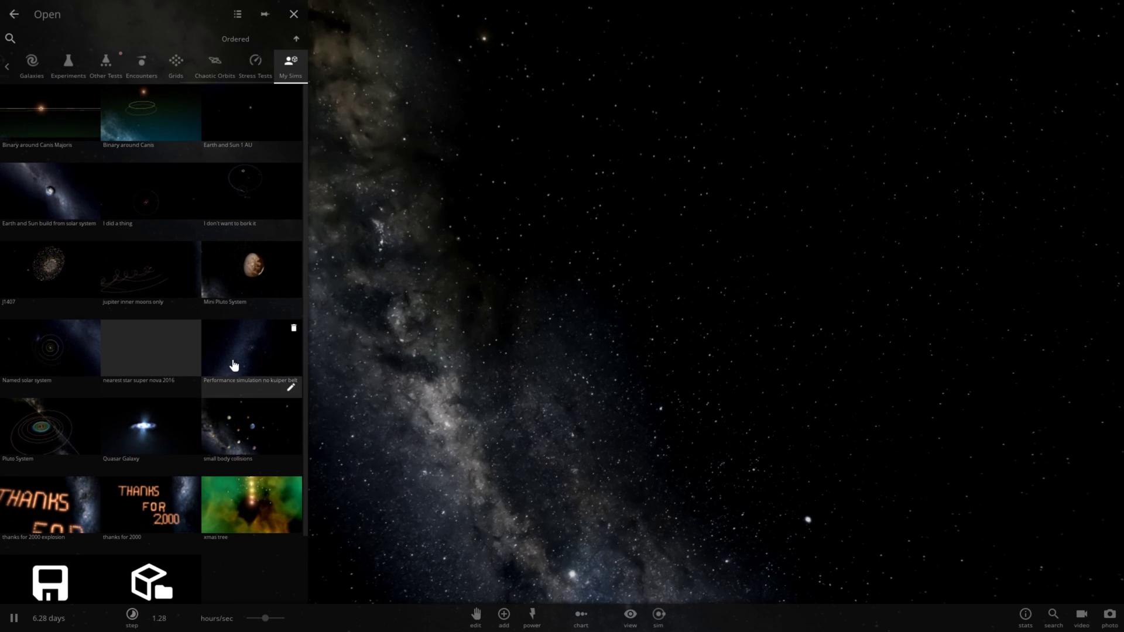
Load 'Performance simulation no kuiper belt' and view its orbits face-on and nearly edge-on.
{"action": "left_click", "coordinate": [233, 364]}
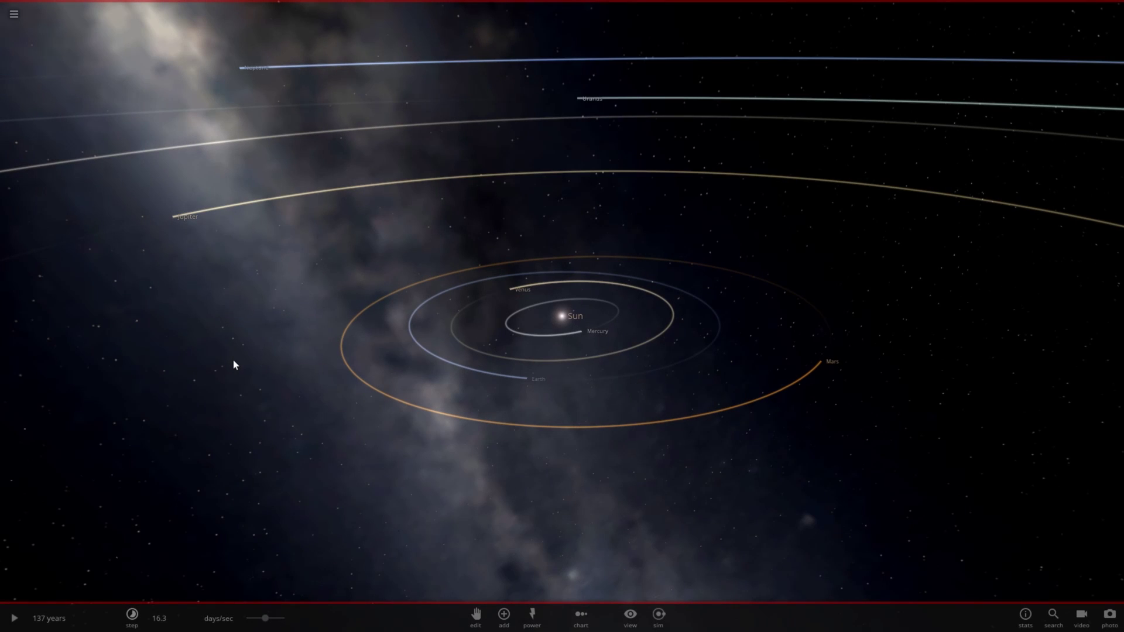
{"action": "scroll", "coordinate": [233, 365], "scroll_direction": "down", "scroll_amount": 8}
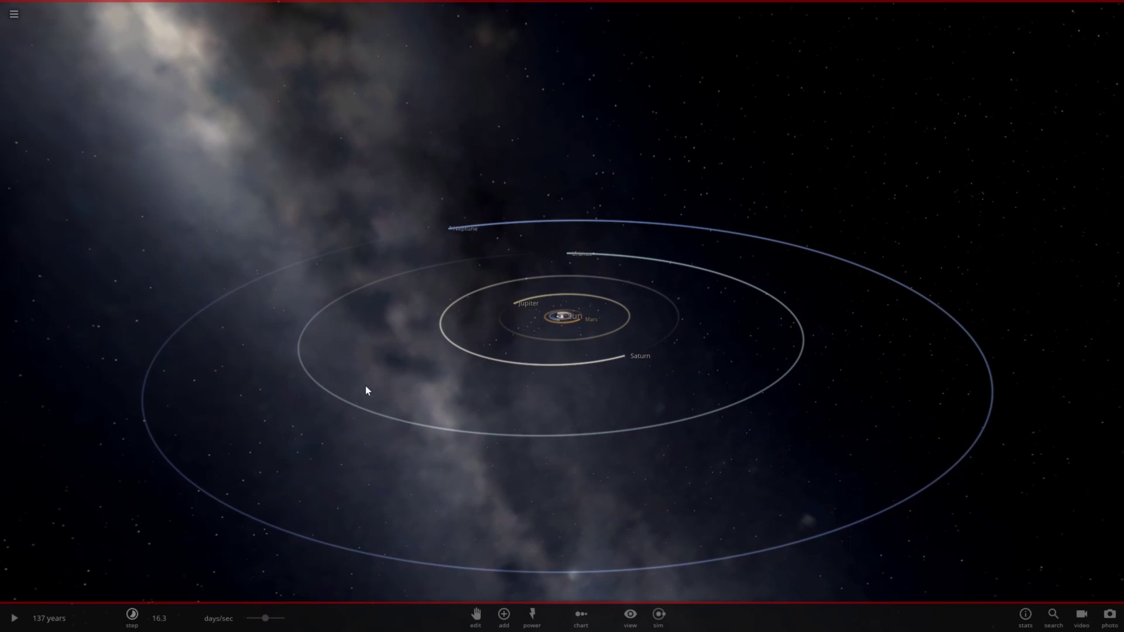
{"action": "left_click_drag", "start_coordinate": [367, 391], "coordinate": [376, 469]}
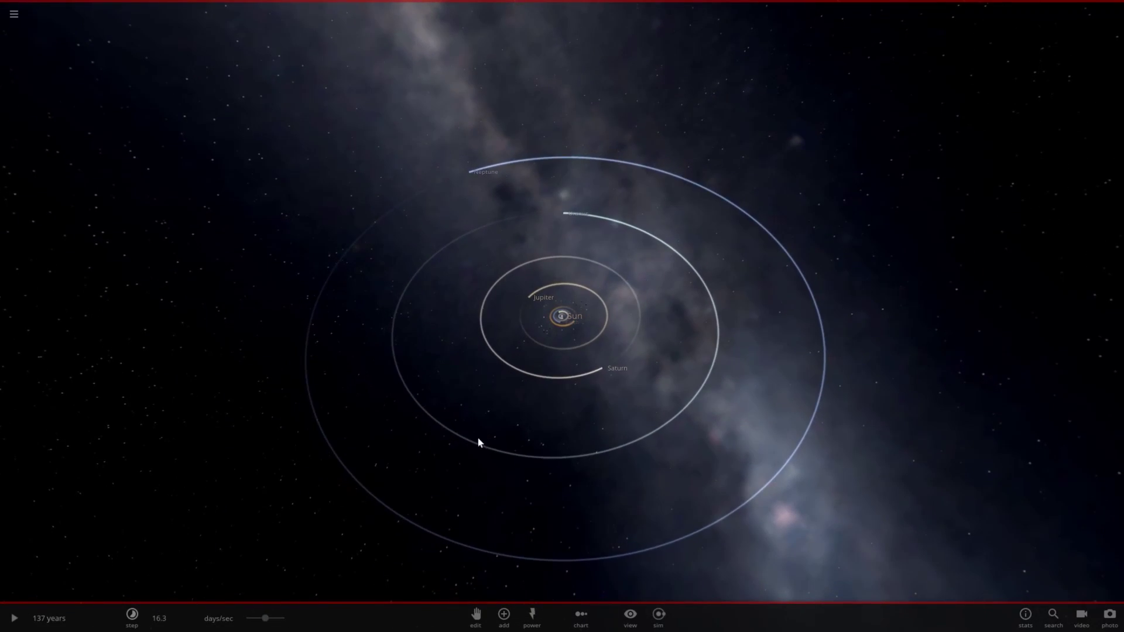
{"action": "scroll", "coordinate": [490, 431], "scroll_direction": "up", "scroll_amount": 5}
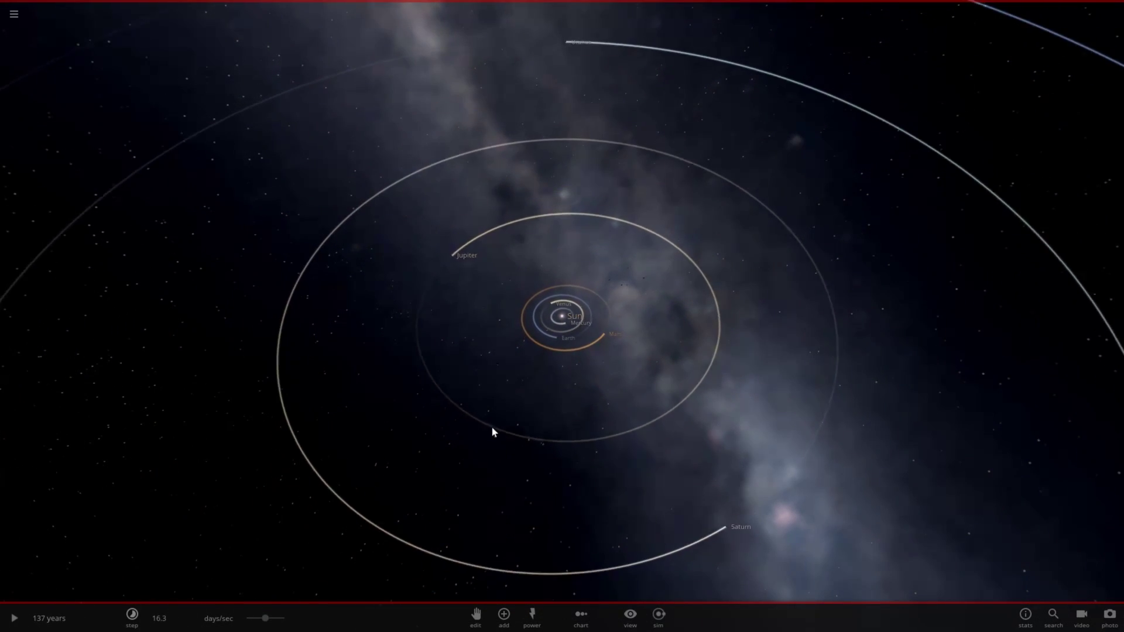
{"action": "scroll", "coordinate": [492, 433], "scroll_direction": "down", "scroll_amount": 6}
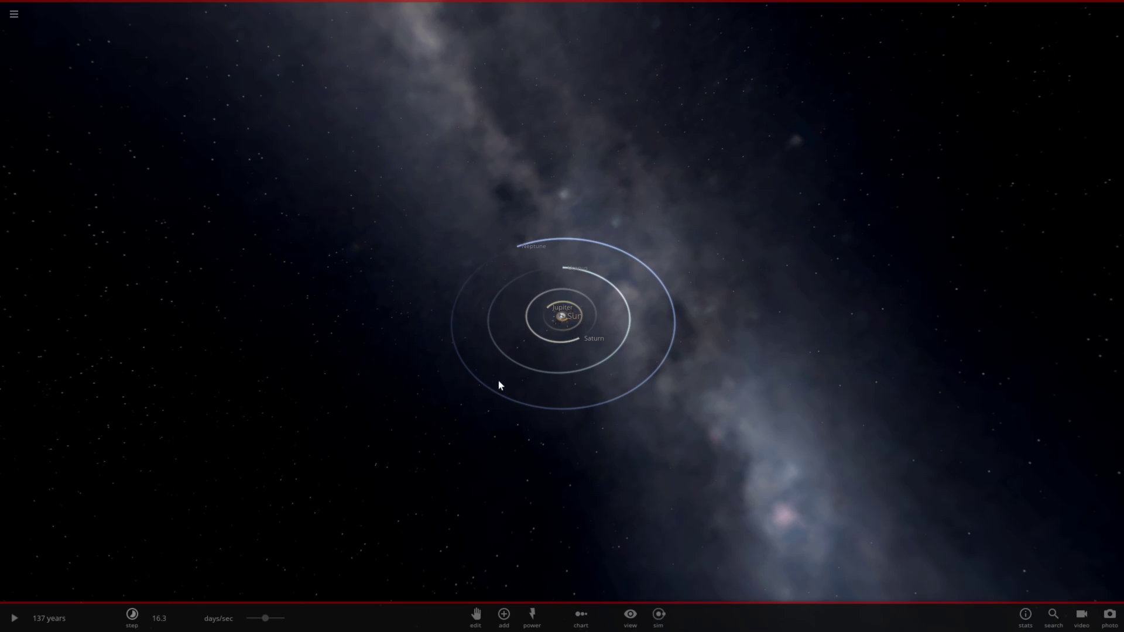
{"action": "mouse_move", "coordinate": [510, 369]}
{"action": "left_mouse_down"}
{"action": "mouse_move", "coordinate": [504, 269]}
{"action": "mouse_move", "coordinate": [385, 181]}
{"action": "mouse_move", "coordinate": [401, 41]}
{"action": "mouse_move", "coordinate": [239, 100]}
{"action": "mouse_move", "coordinate": [273, 115]}
{"action": "mouse_move", "coordinate": [522, 379]}
{"action": "mouse_move", "coordinate": [512, 404]}
{"action": "mouse_move", "coordinate": [515, 389]}
{"action": "left_mouse_up"}
{"action": "scroll", "coordinate": [518, 396], "scroll_direction": "up", "scroll_amount": 5}
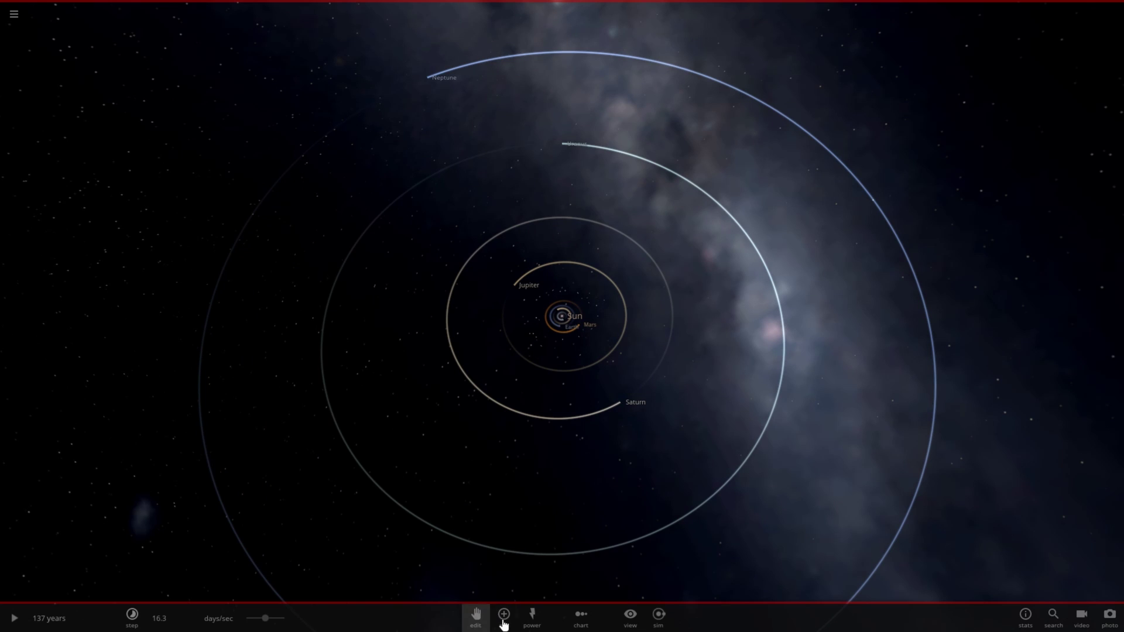
Try the Milkyway Dark sky background, then settle on Just Stars.
{"action": "left_click", "coordinate": [656, 585]}
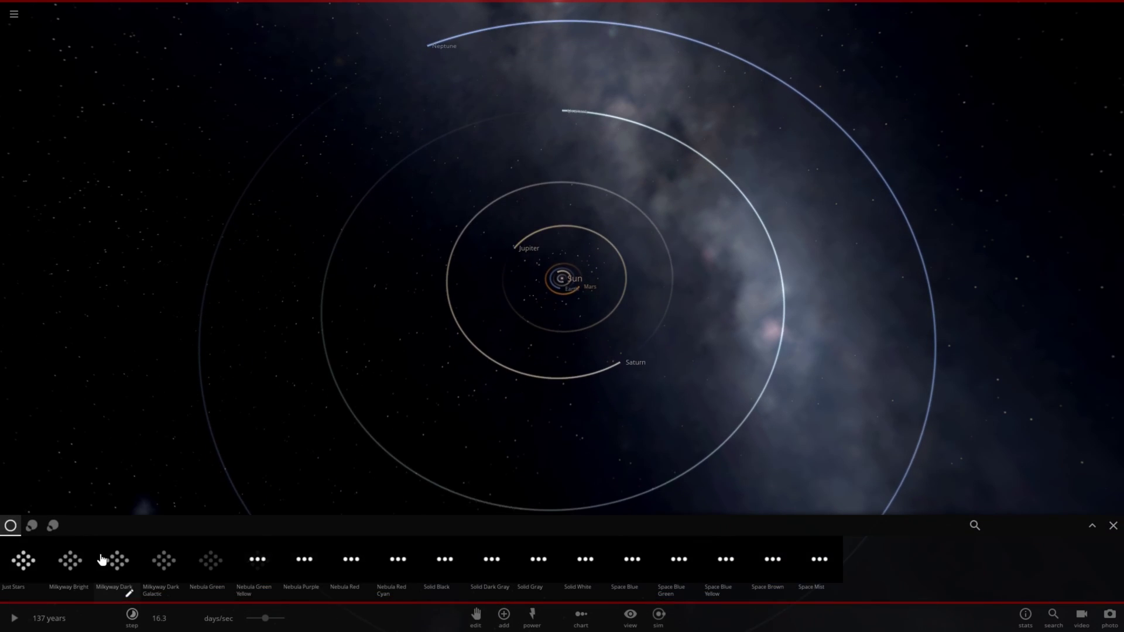
{"action": "key", "text": "Right"}
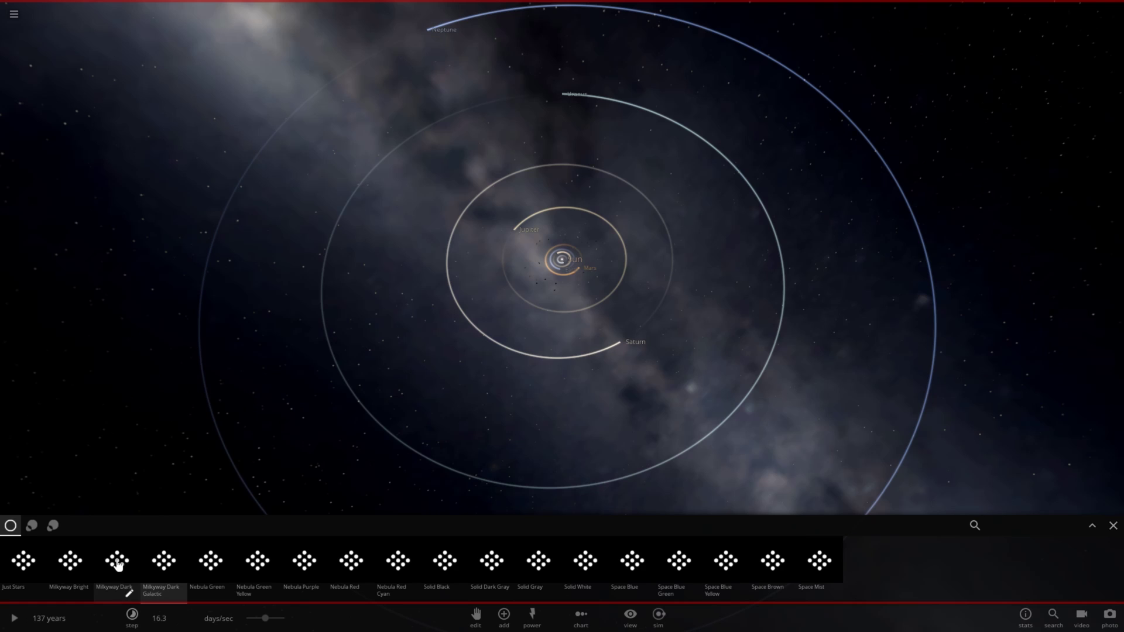
{"action": "left_click", "coordinate": [111, 564]}
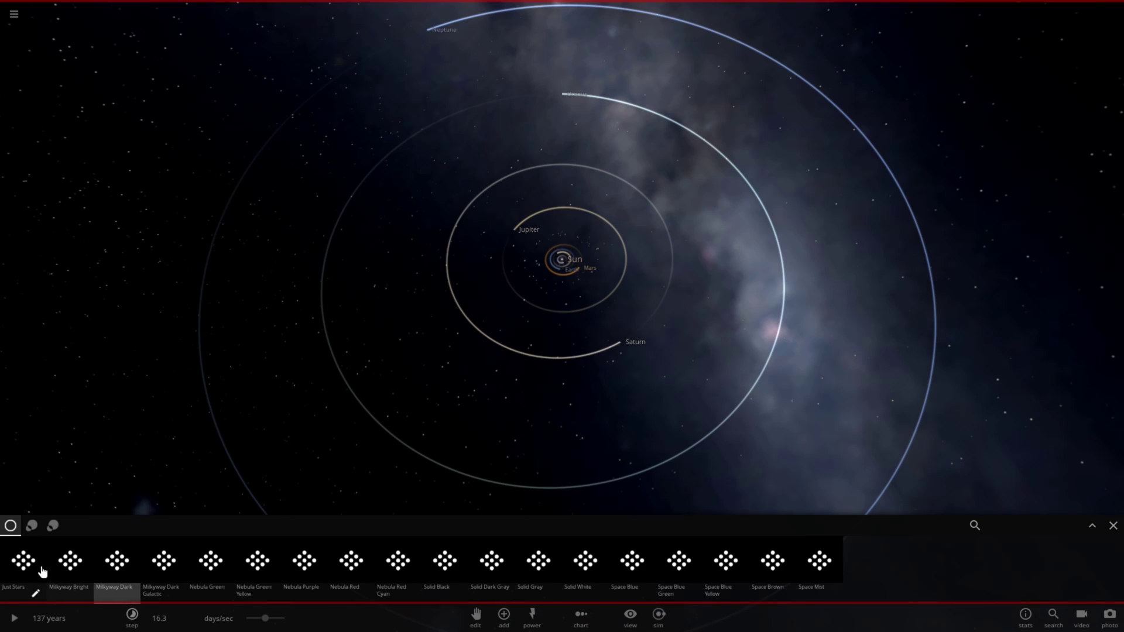
{"action": "left_click", "coordinate": [42, 572]}
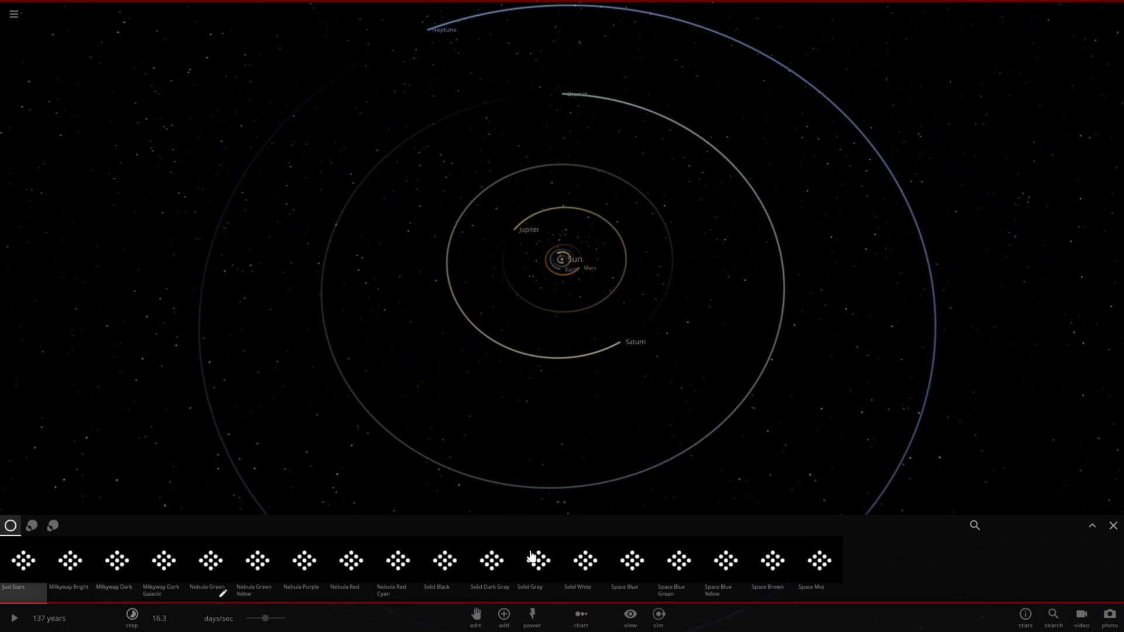
{"action": "left_click", "coordinate": [1113, 526]}
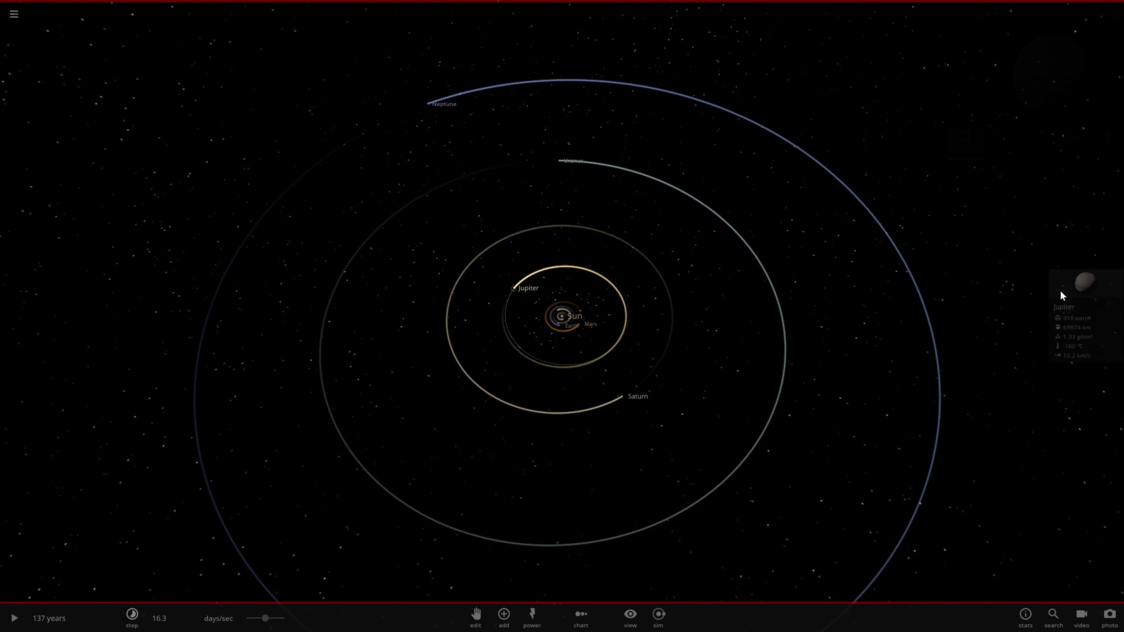
Set Jupiter's mass to 1 in sun units in its properties panel.
{"action": "left_click", "coordinate": [1061, 291]}
{"action": "left_click", "coordinate": [1072, 206]}
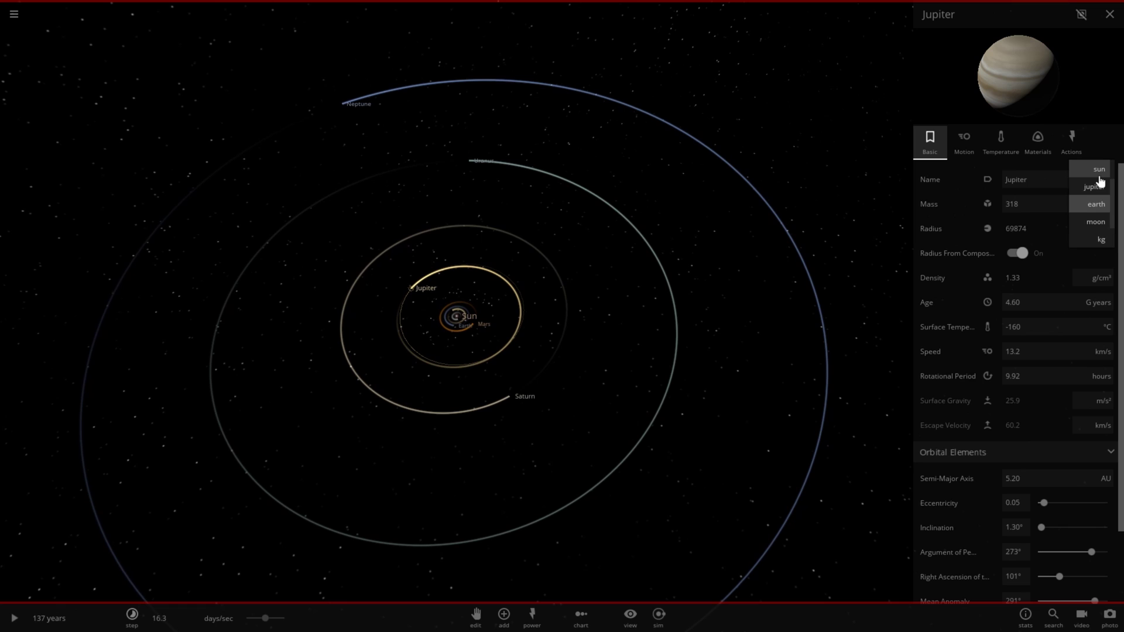
{"action": "type", "text": "1"}
{"action": "left_click", "coordinate": [807, 219]}
Centre the view on Jupiter and zoom out to see its red orbit.
{"action": "scroll", "coordinate": [556, 367], "scroll_direction": "up", "scroll_amount": 3}
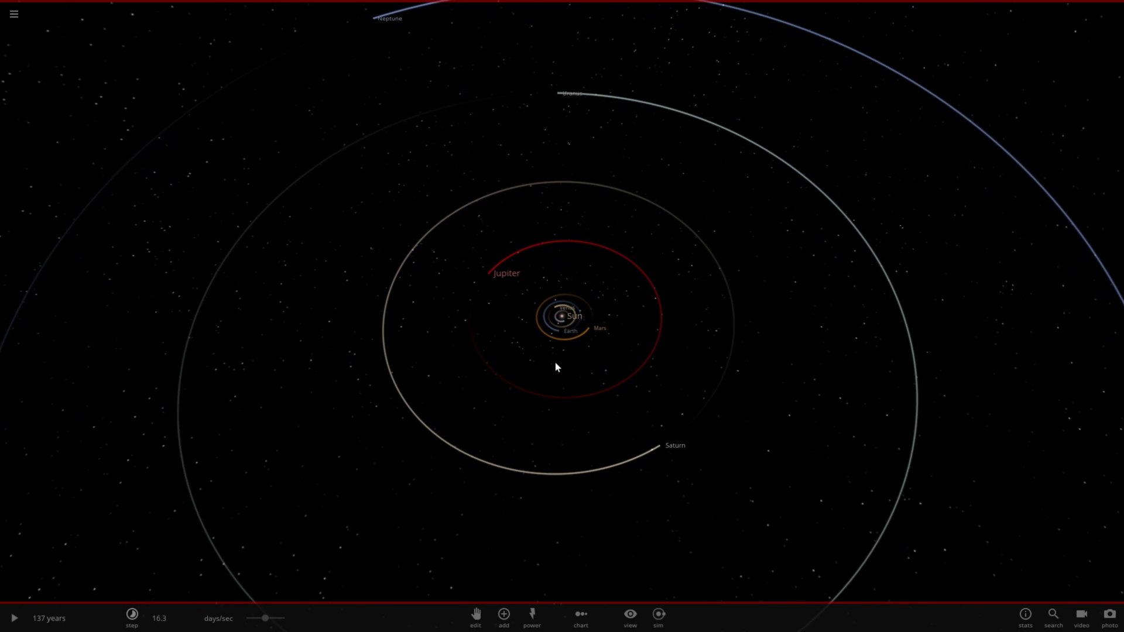
{"action": "scroll", "coordinate": [556, 367], "scroll_direction": "up", "scroll_amount": 5}
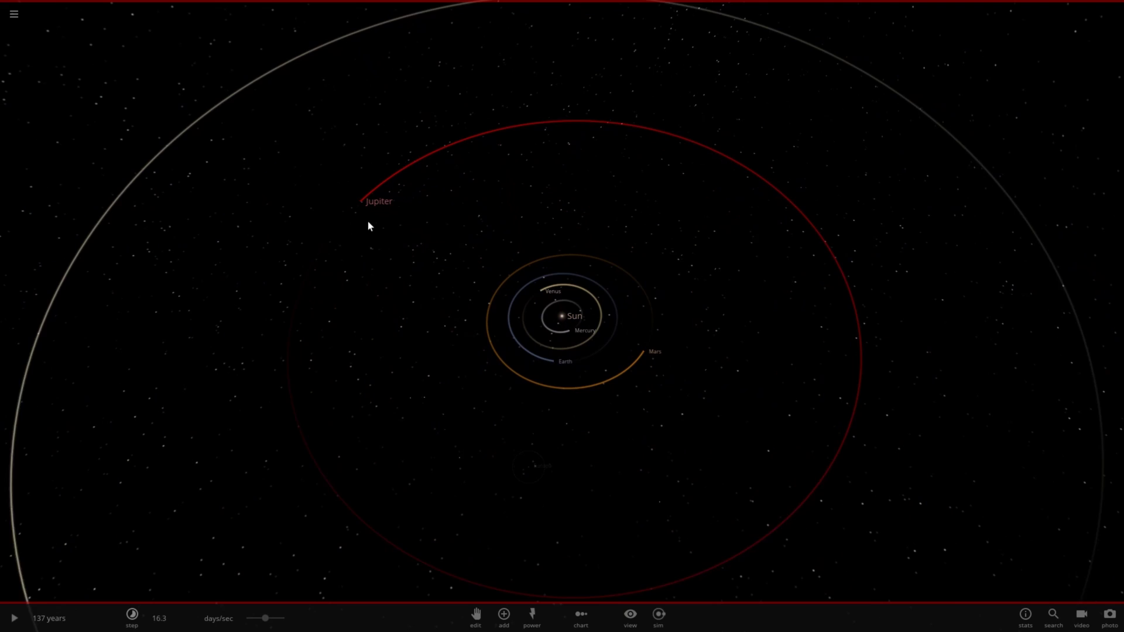
{"action": "double_click", "coordinate": [351, 198]}
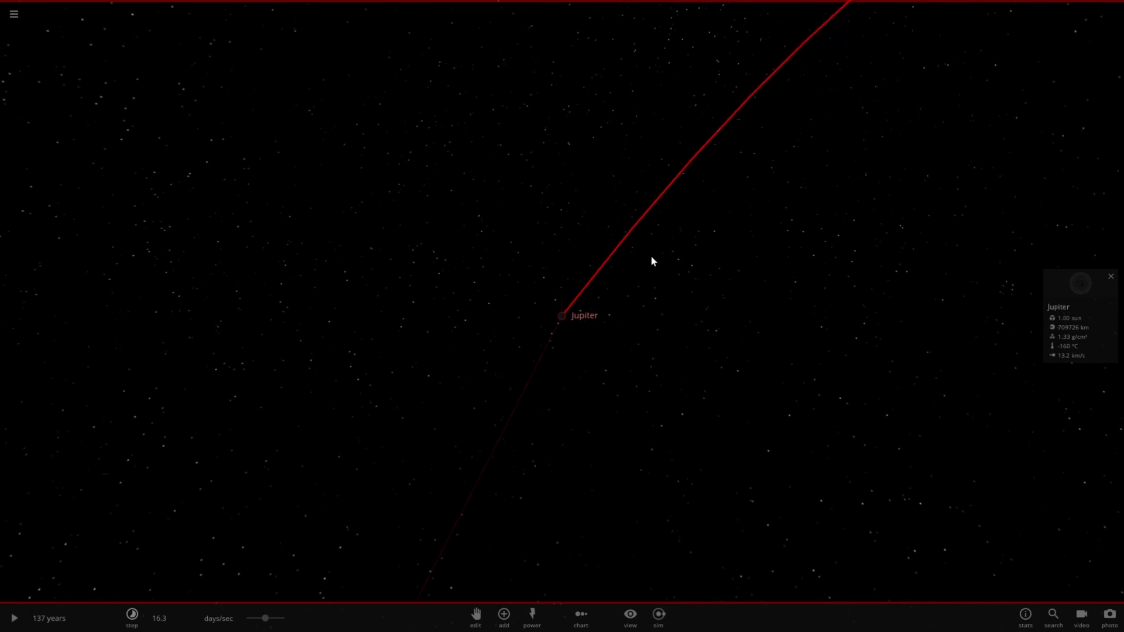
{"action": "scroll", "coordinate": [651, 261], "scroll_direction": "down", "scroll_amount": 10}
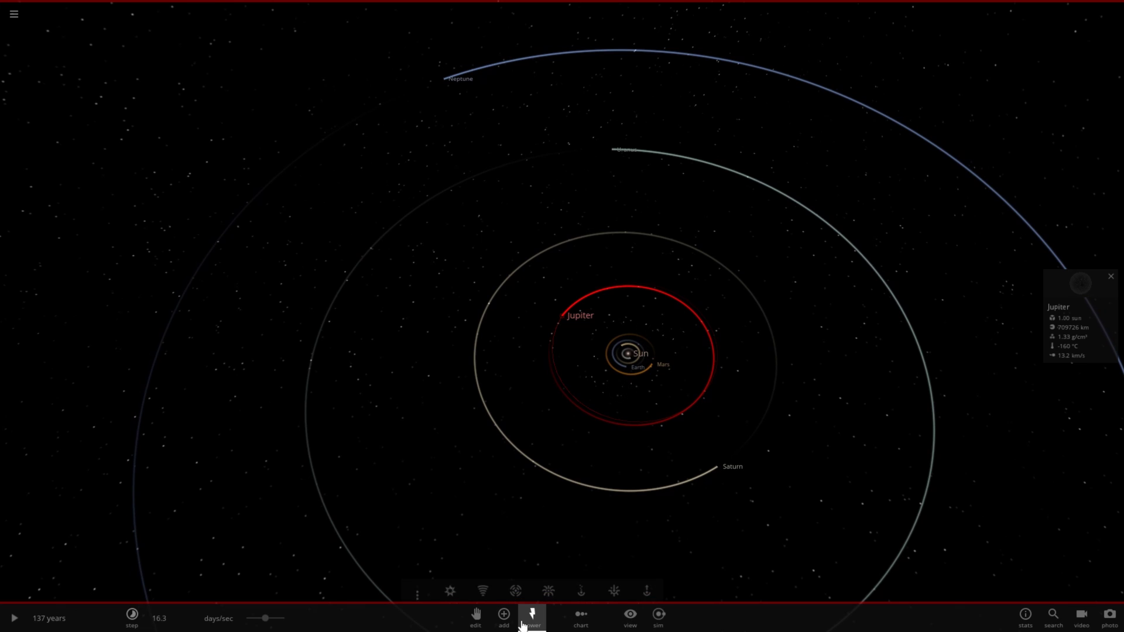
Check the Sim Actions list, then select and centre on the Sun.
{"action": "left_click", "coordinate": [415, 585]}
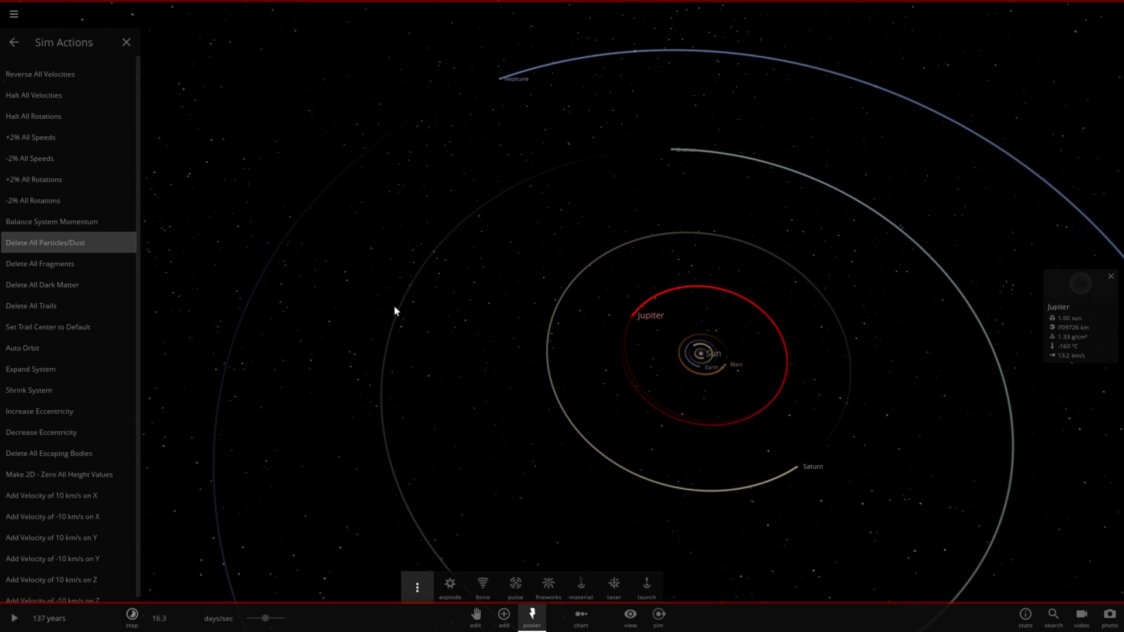
{"action": "left_click", "coordinate": [133, 49]}
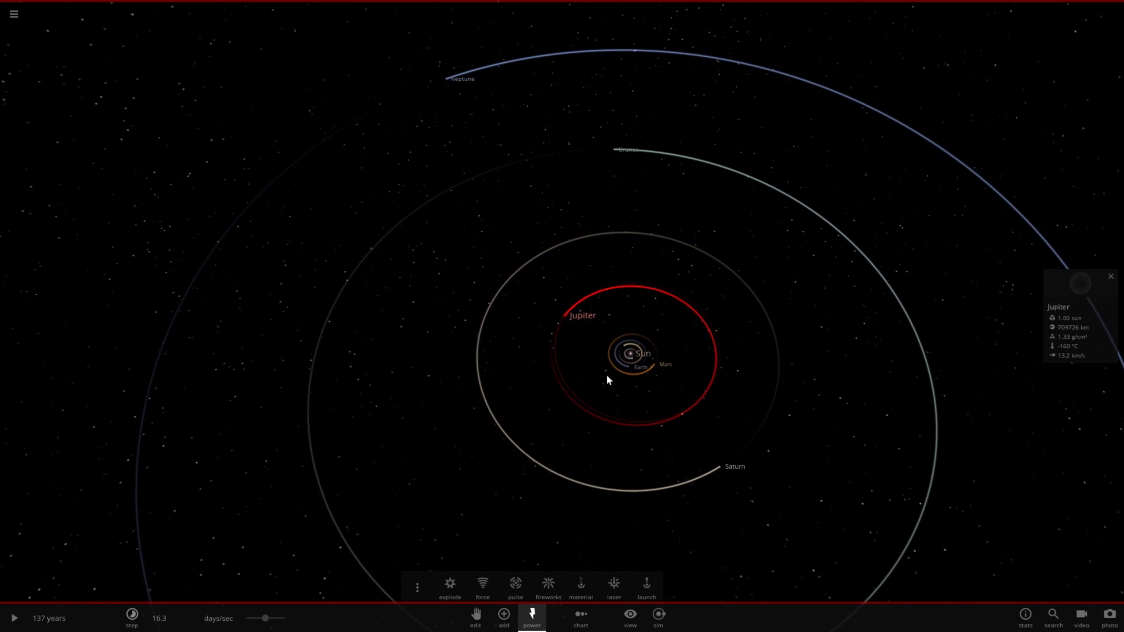
{"action": "left_click", "coordinate": [627, 354]}
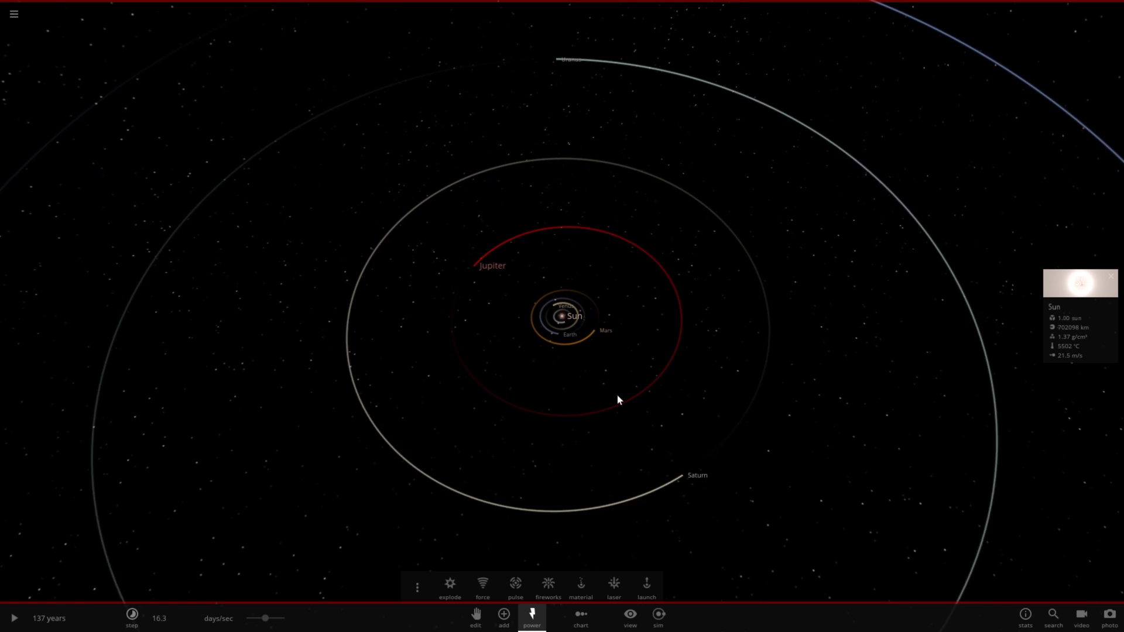
{"action": "scroll", "coordinate": [618, 398], "scroll_direction": "down", "scroll_amount": 5}
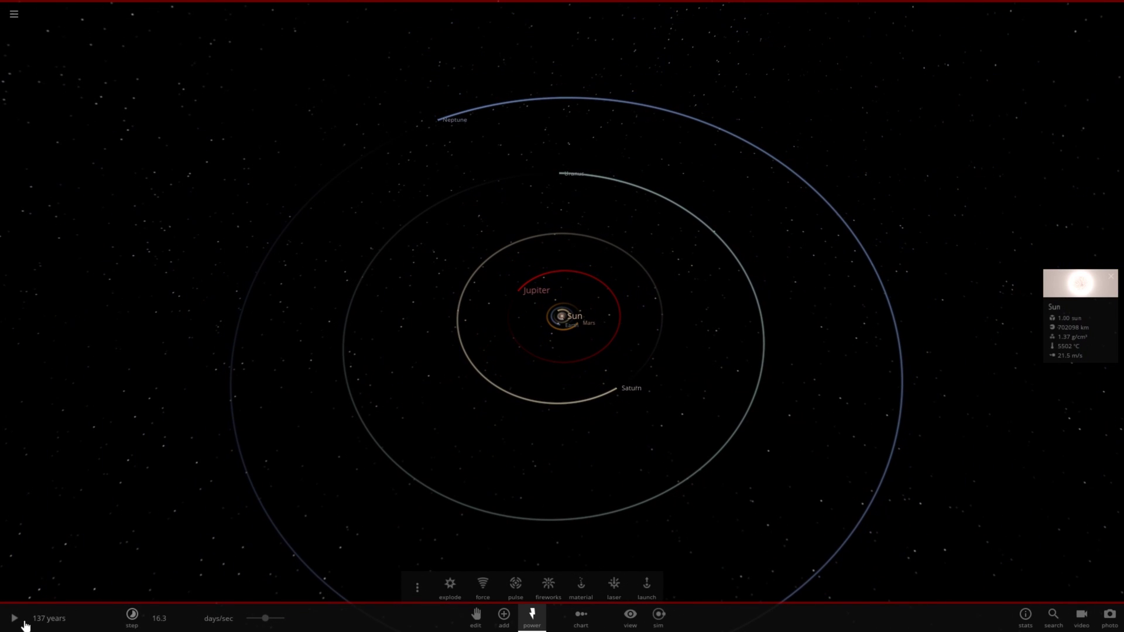
Close the Power panel and raise the time speed to about 2.90 months/sec.
{"action": "scroll", "coordinate": [471, 406], "scroll_direction": "up", "scroll_amount": 5}
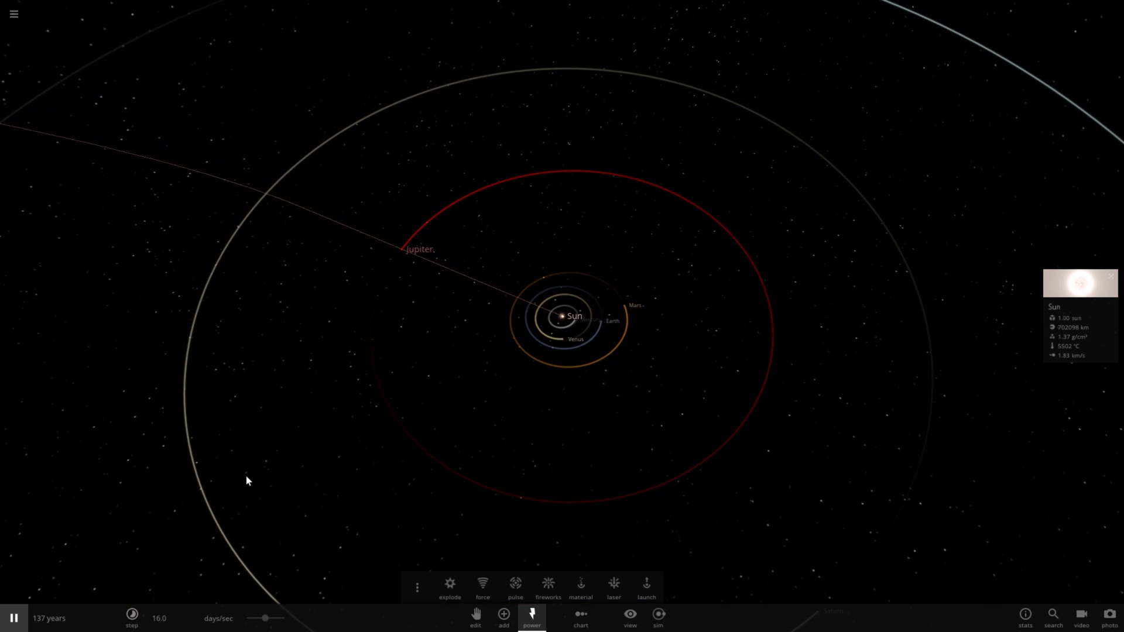
{"action": "scroll", "coordinate": [304, 458], "scroll_direction": "down", "scroll_amount": 5}
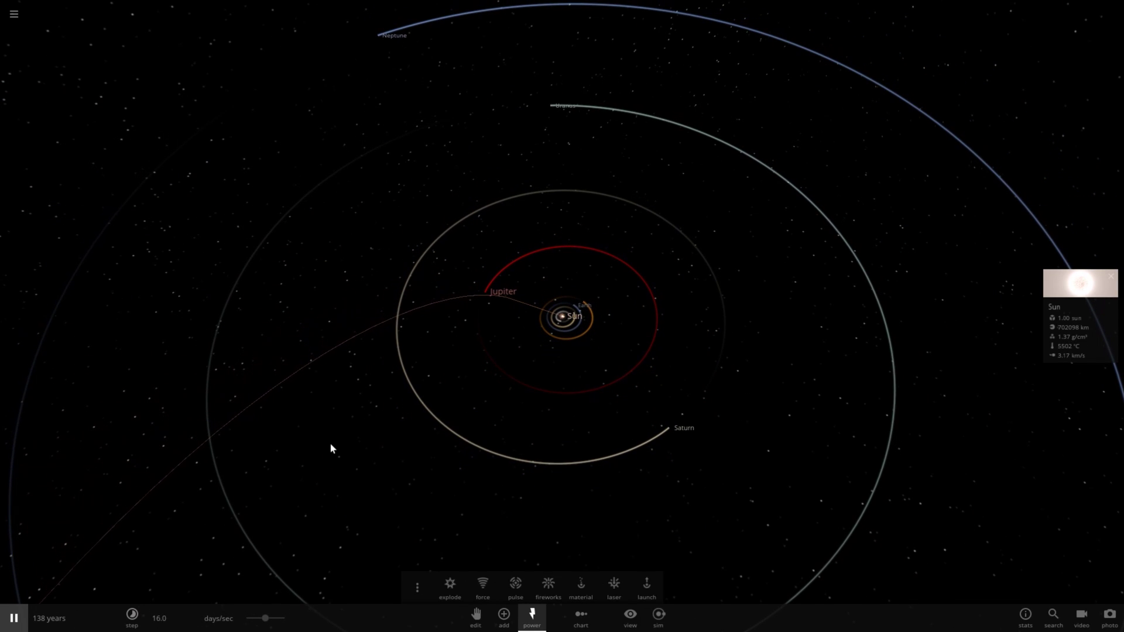
{"action": "scroll", "coordinate": [423, 406], "scroll_direction": "up", "scroll_amount": 5}
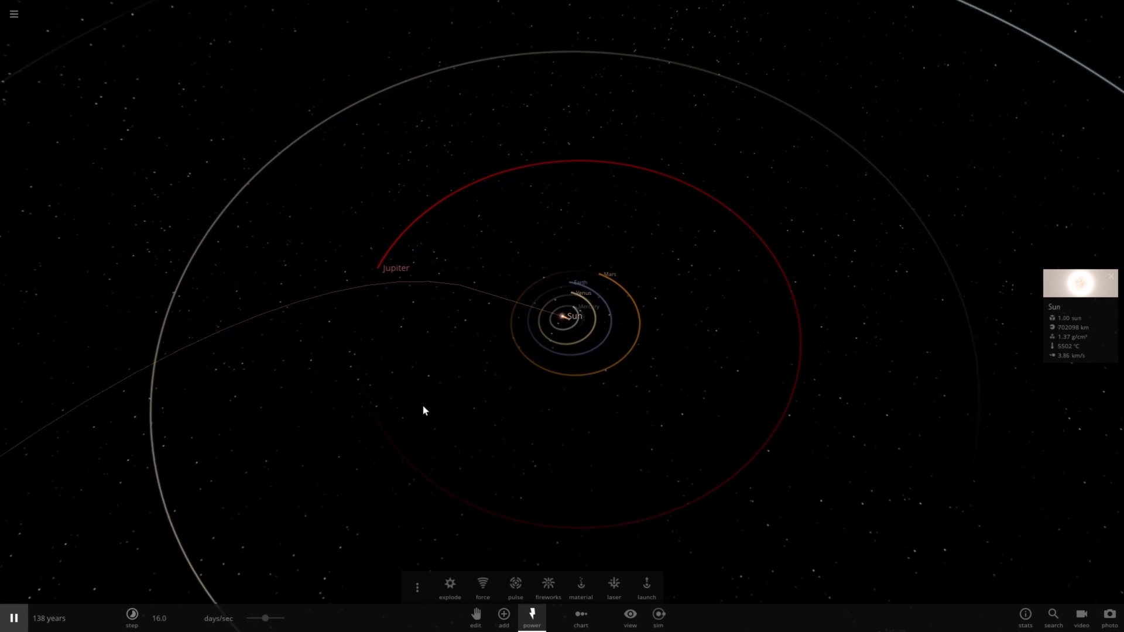
{"action": "scroll", "coordinate": [423, 405], "scroll_direction": "up", "scroll_amount": 5}
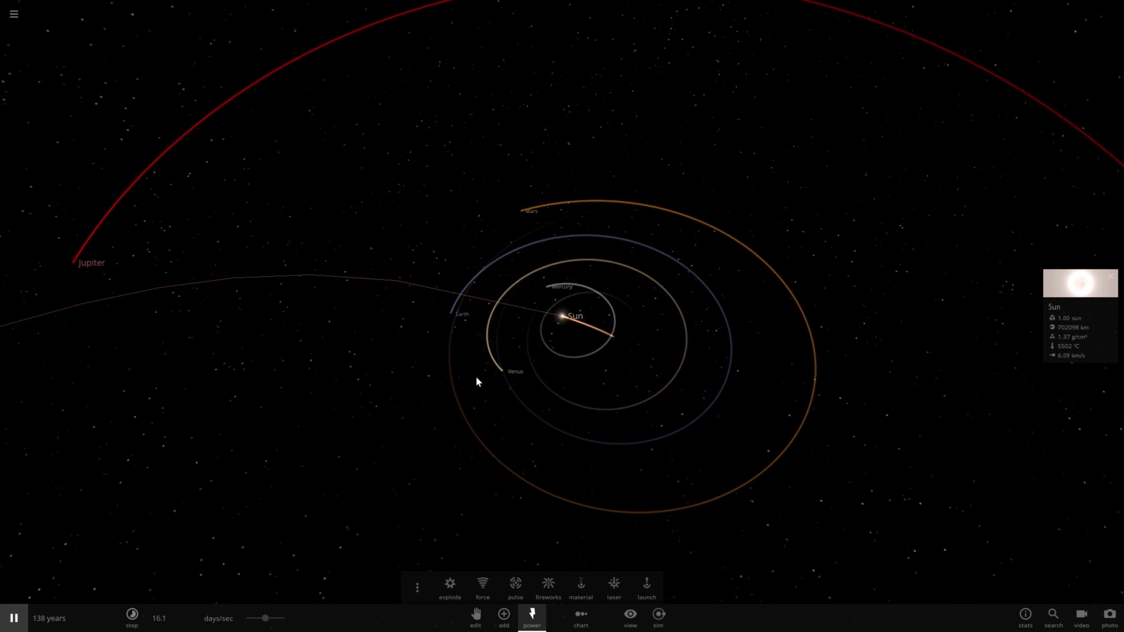
{"action": "scroll", "coordinate": [477, 383], "scroll_direction": "down", "scroll_amount": 3}
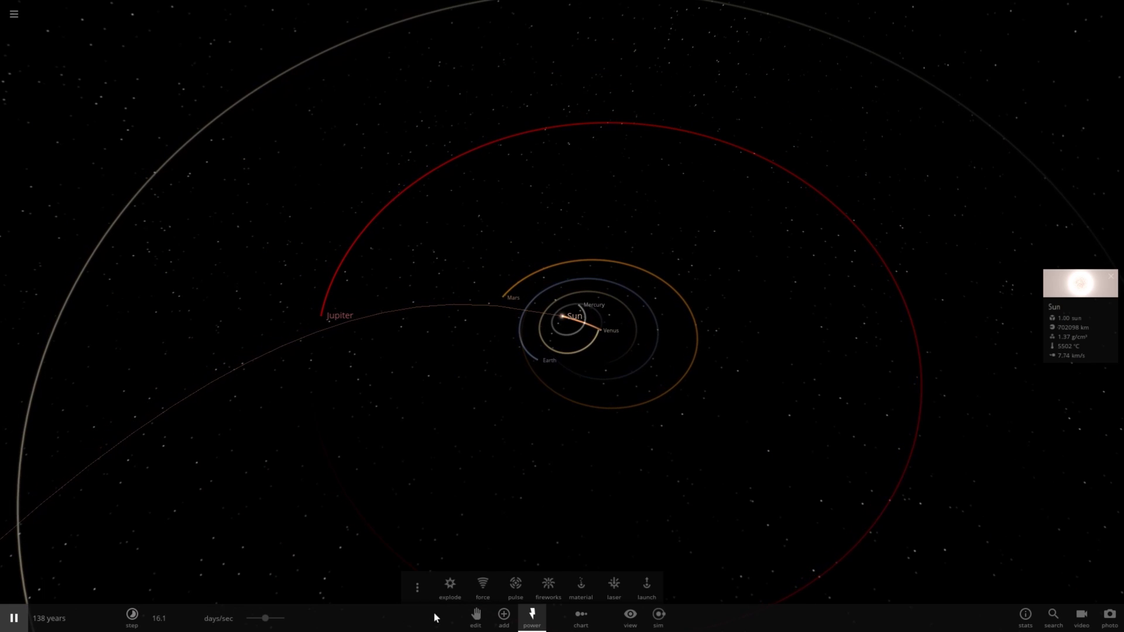
{"action": "left_click", "coordinate": [532, 619]}
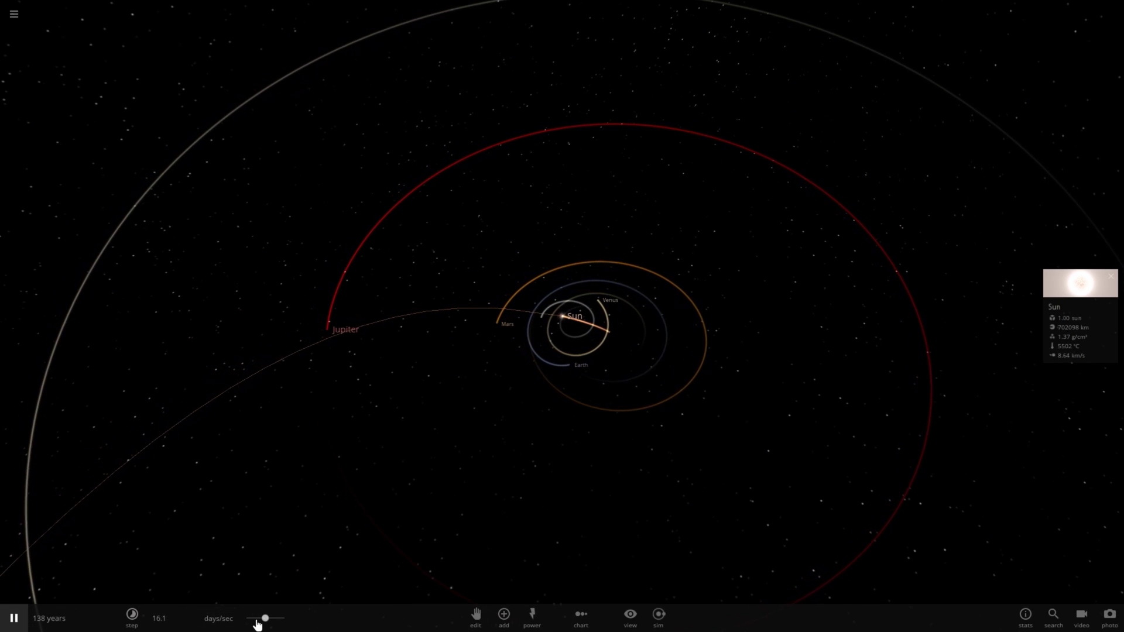
{"action": "mouse_move", "coordinate": [281, 622]}
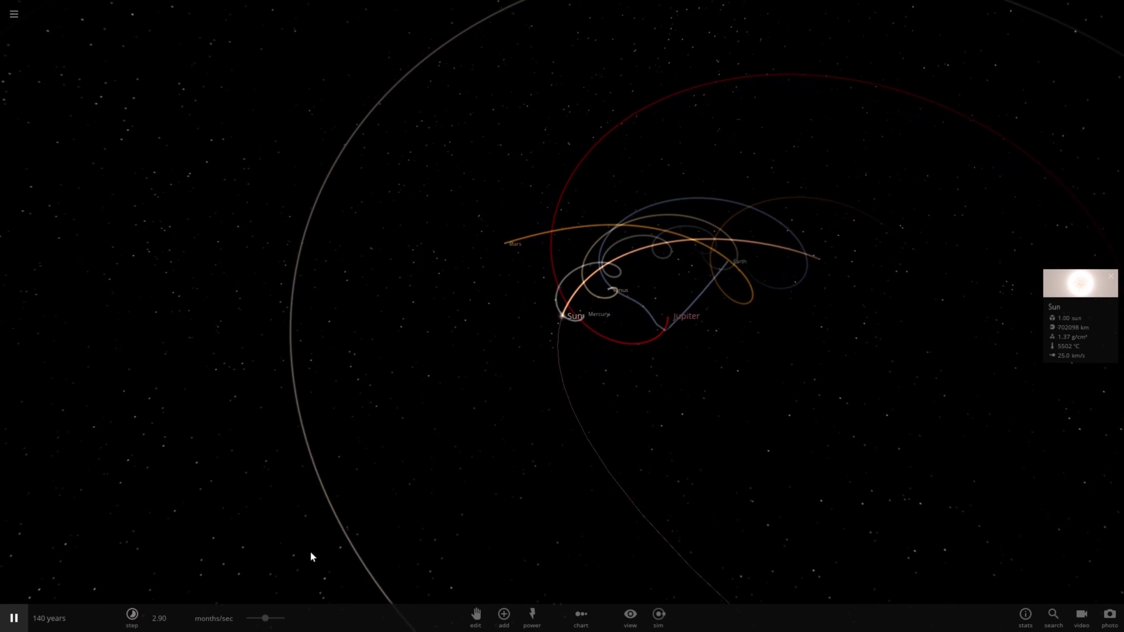
Select Earth on its orbit and show its full properties.
{"action": "scroll", "coordinate": [339, 525], "scroll_direction": "down", "scroll_amount": 5}
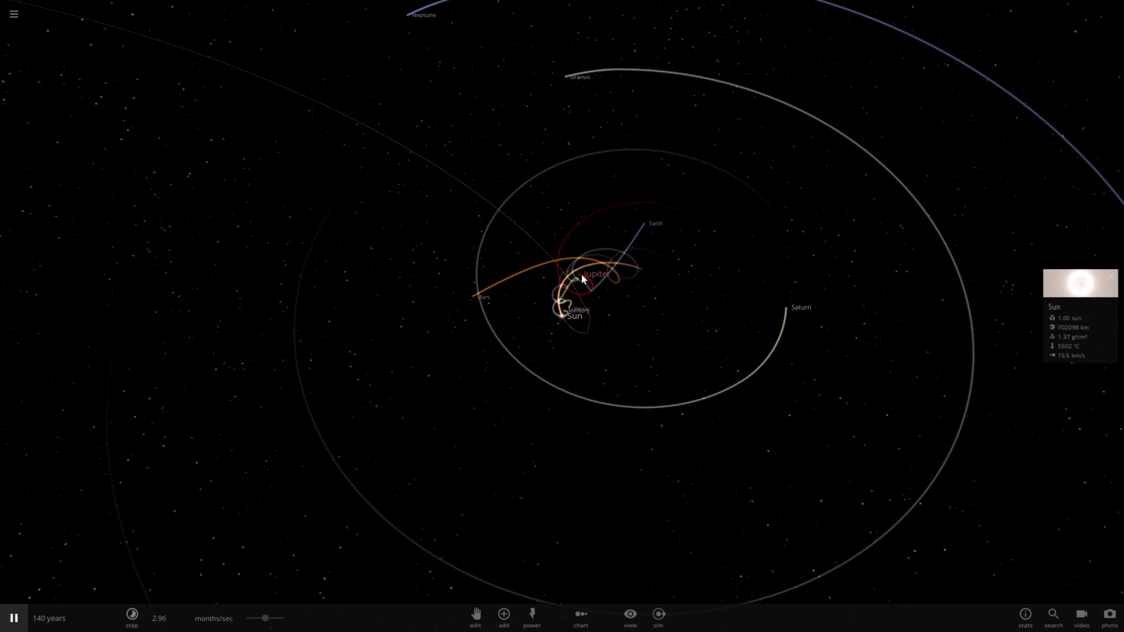
{"action": "left_click", "coordinate": [650, 218]}
{"action": "left_click", "coordinate": [1046, 285]}
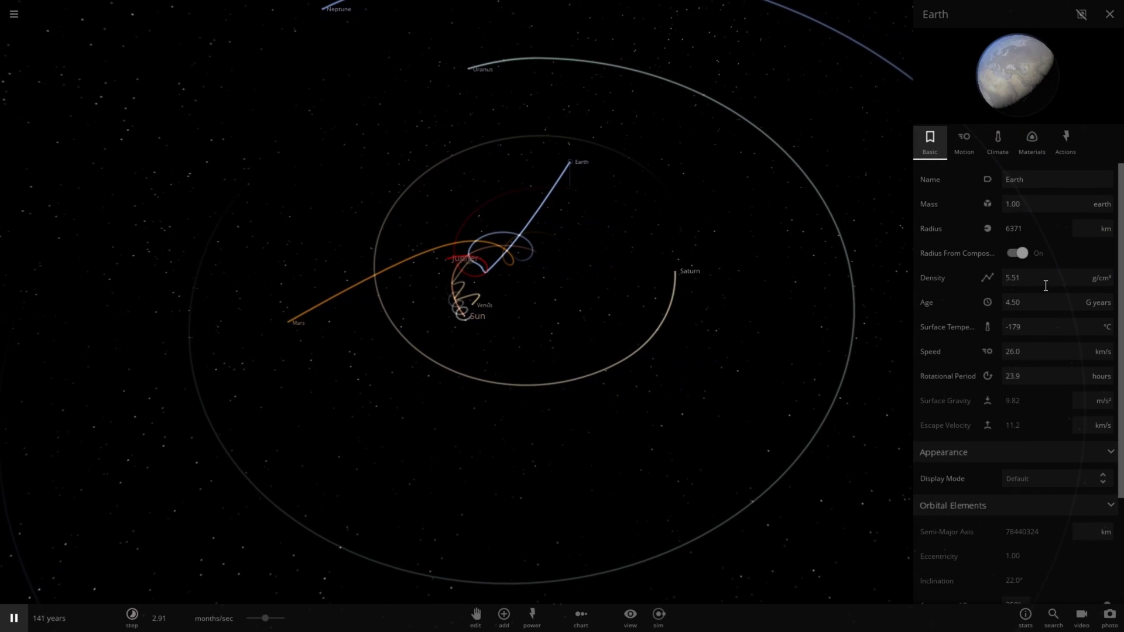
Zoom around the looping orbits and pause the simulation at 145 years.
{"action": "scroll", "coordinate": [756, 275], "scroll_direction": "down", "scroll_amount": 3}
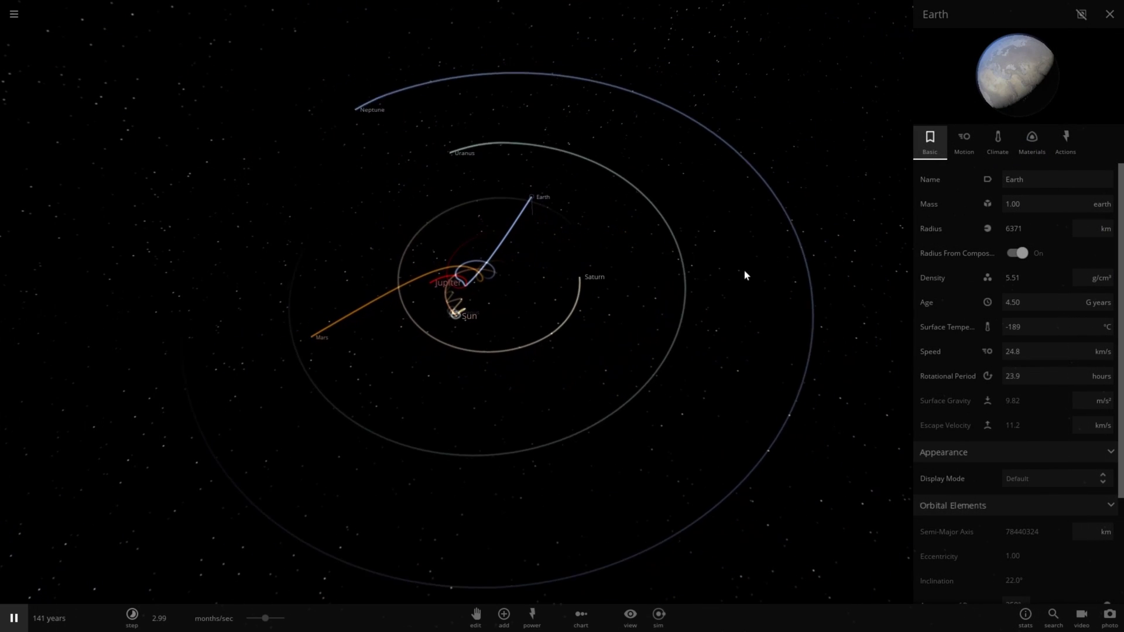
{"action": "scroll", "coordinate": [689, 269], "scroll_direction": "up", "scroll_amount": 3}
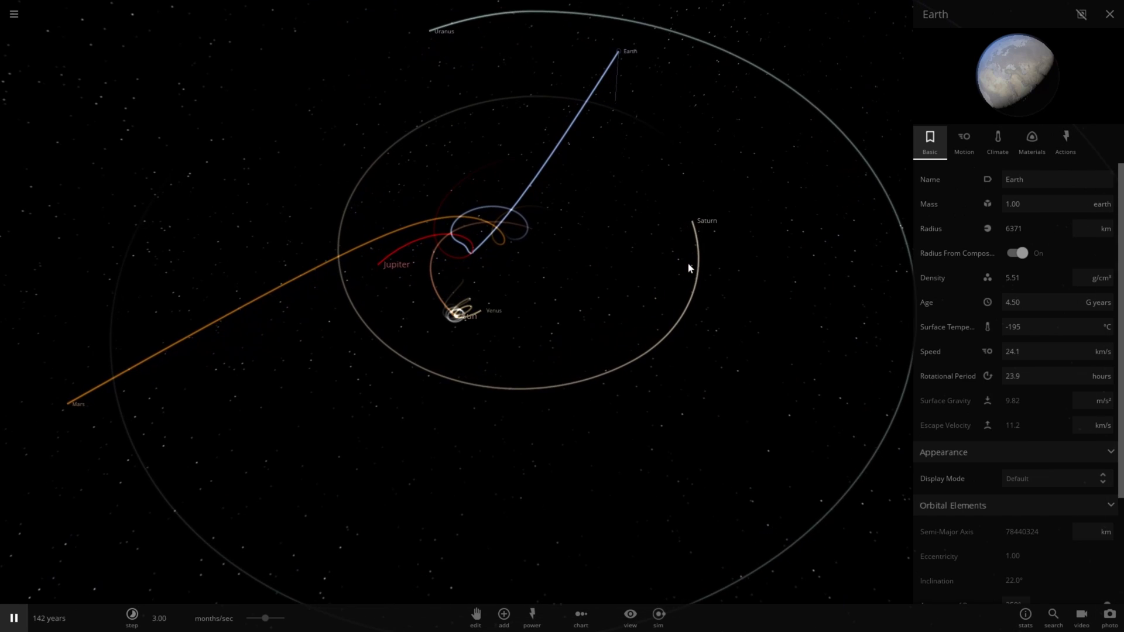
{"action": "scroll", "coordinate": [688, 262], "scroll_direction": "down", "scroll_amount": 2}
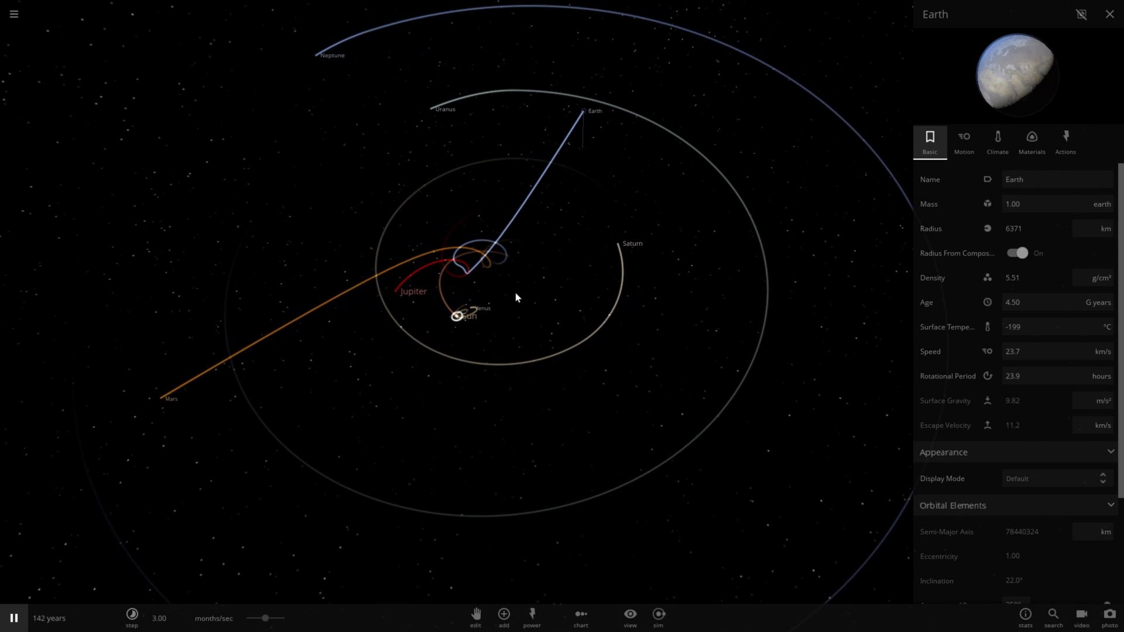
{"action": "scroll", "coordinate": [480, 303], "scroll_direction": "up", "scroll_amount": 3}
{"action": "scroll", "coordinate": [480, 303], "scroll_direction": "up", "scroll_amount": 3}
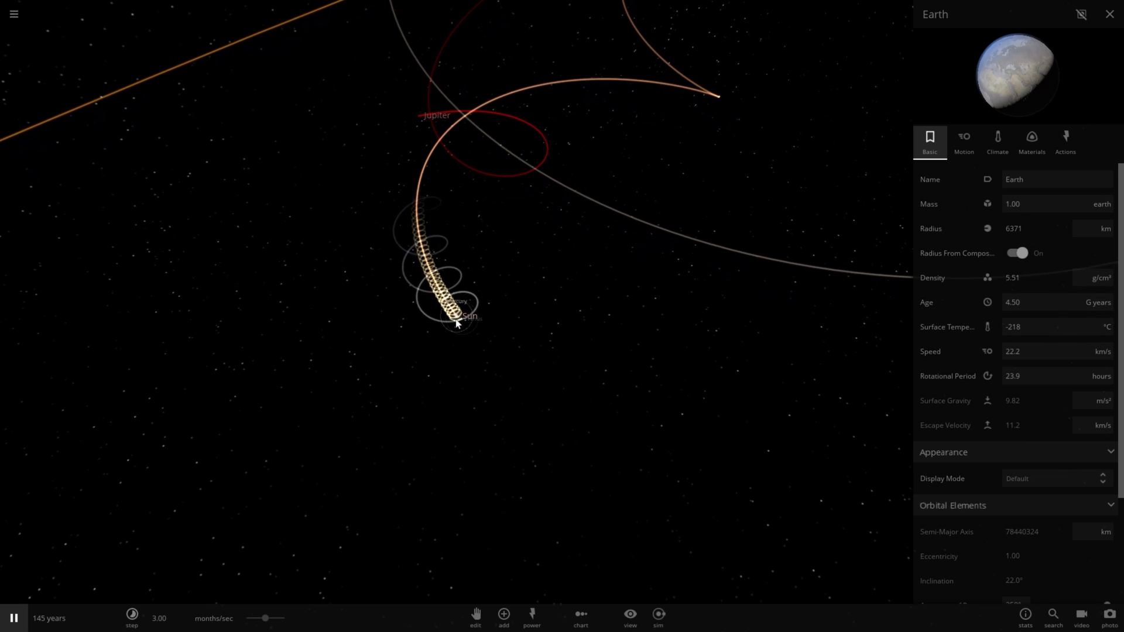
{"action": "key", "text": "space"}
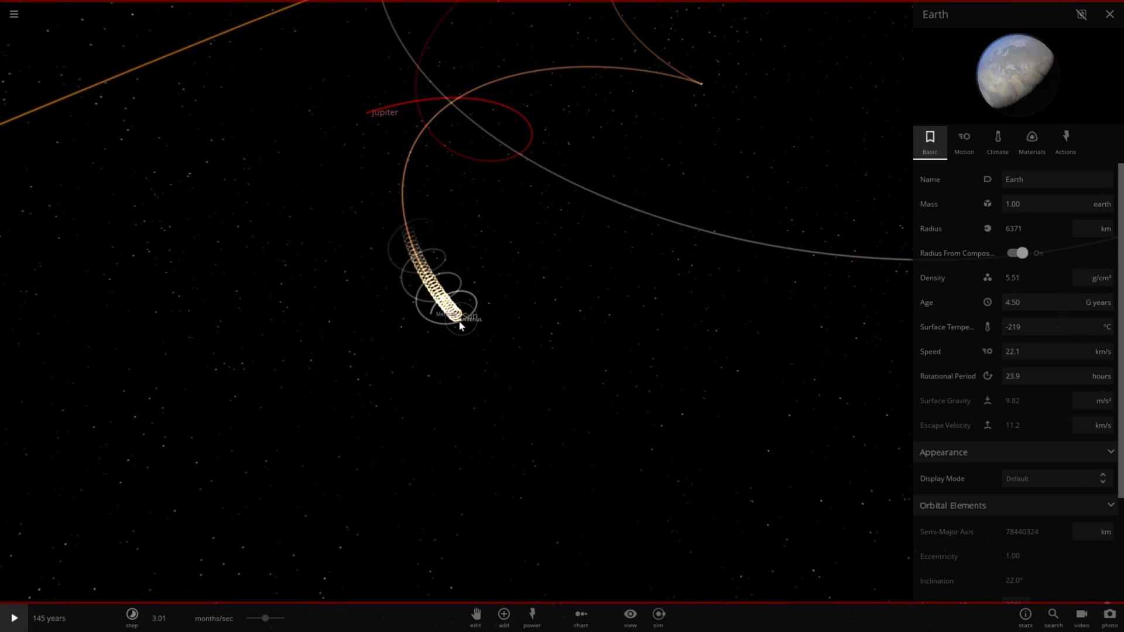
Select Venus beside the Sun and zoom in on it.
{"action": "left_click", "coordinate": [461, 323]}
{"action": "left_click", "coordinate": [468, 324]}
{"action": "scroll", "coordinate": [479, 328], "scroll_direction": "up", "scroll_amount": 5}
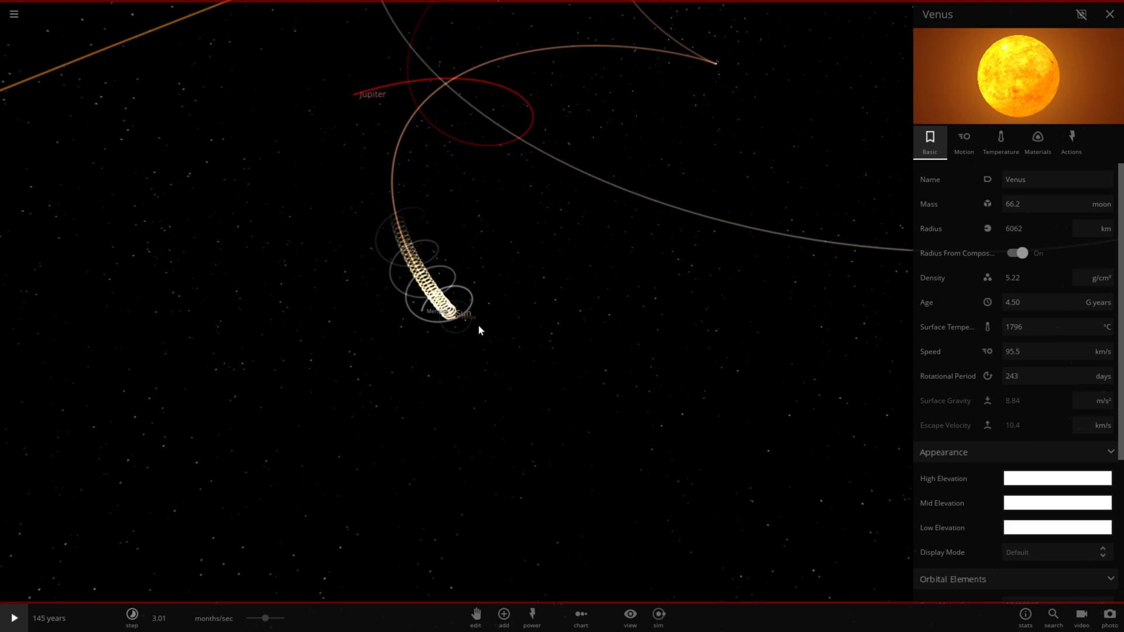
{"action": "scroll", "coordinate": [477, 324], "scroll_direction": "up", "scroll_amount": 10}
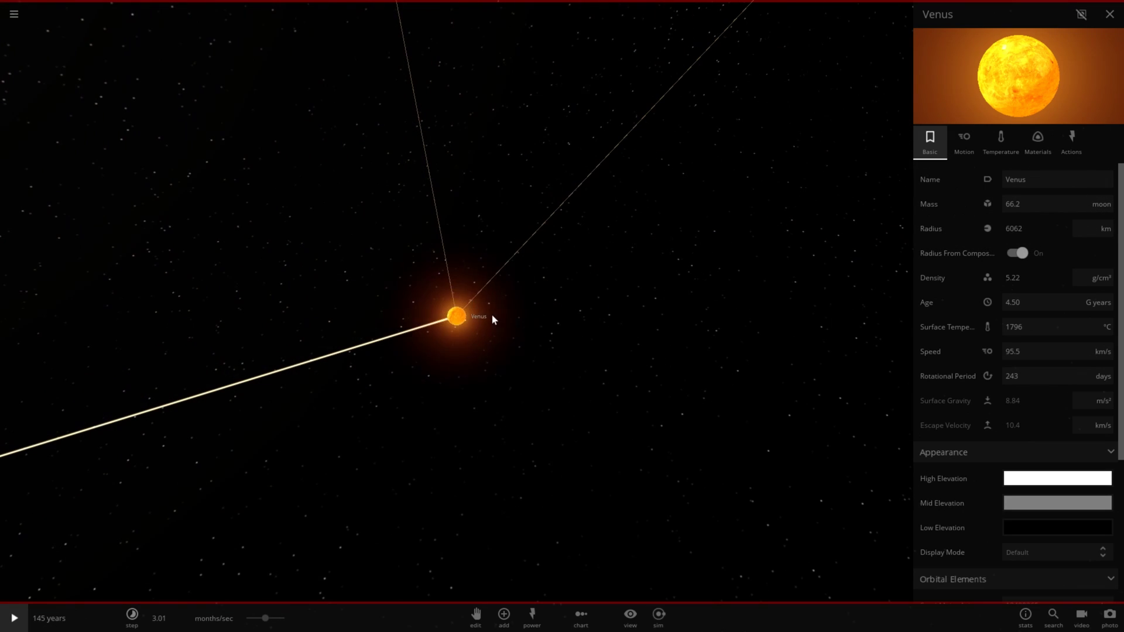
{"action": "scroll", "coordinate": [492, 315], "scroll_direction": "up", "scroll_amount": 3}
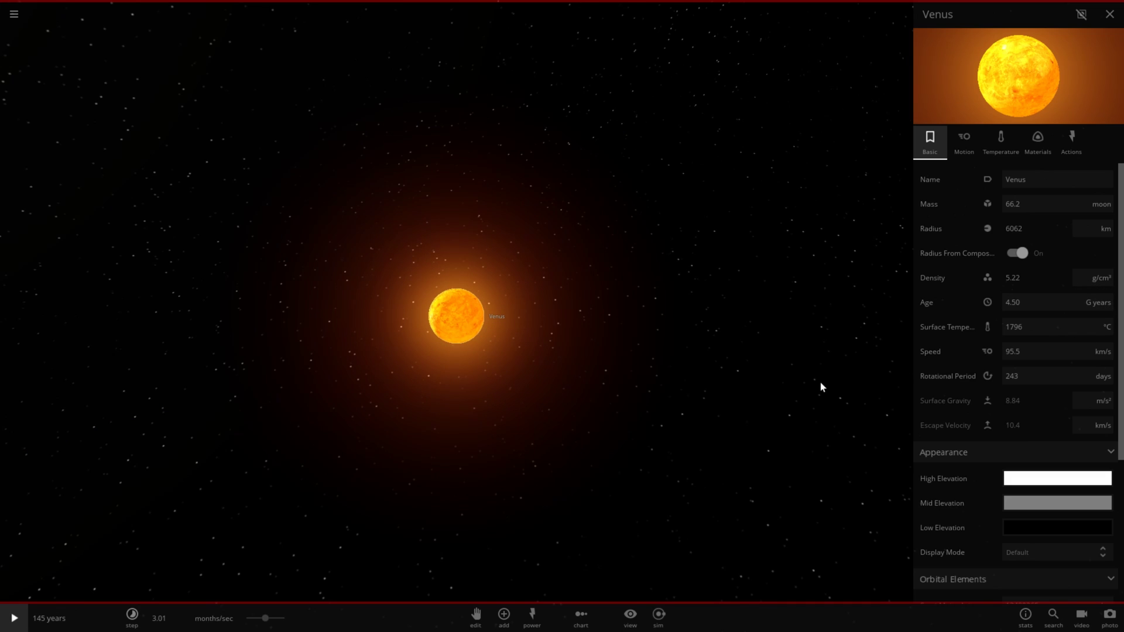
Zoom back out and focus on Mercury, showing its 252 °C surface and 53.6 km/s speed.
{"action": "scroll", "coordinate": [820, 387], "scroll_direction": "down", "scroll_amount": 2}
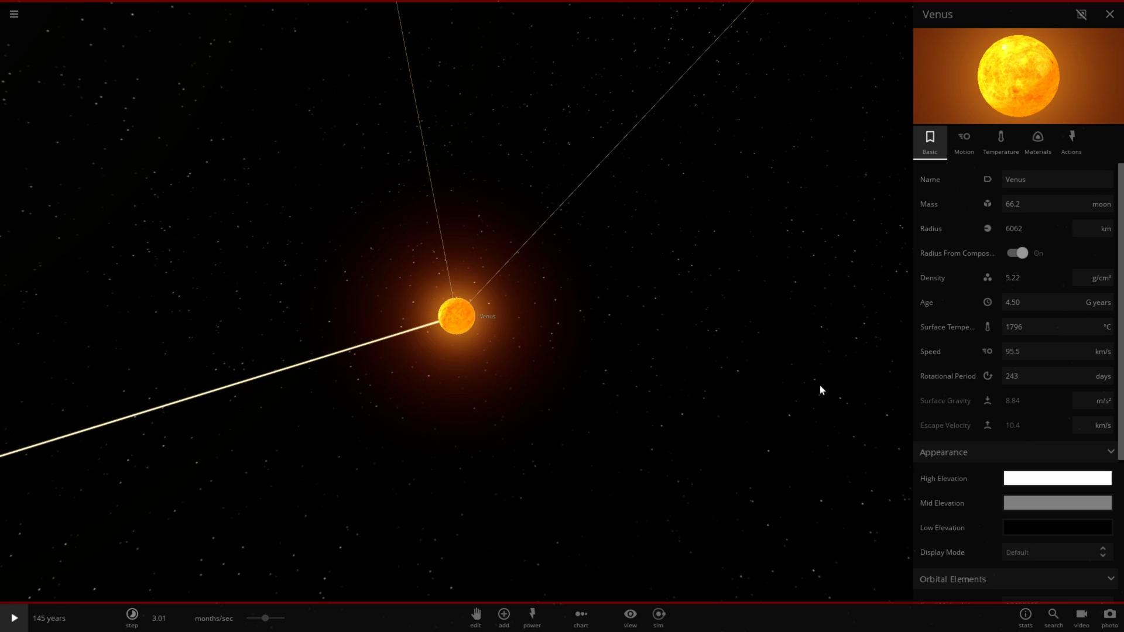
{"action": "scroll", "coordinate": [820, 386], "scroll_direction": "down", "scroll_amount": 2}
{"action": "scroll", "coordinate": [819, 387], "scroll_direction": "down", "scroll_amount": 6}
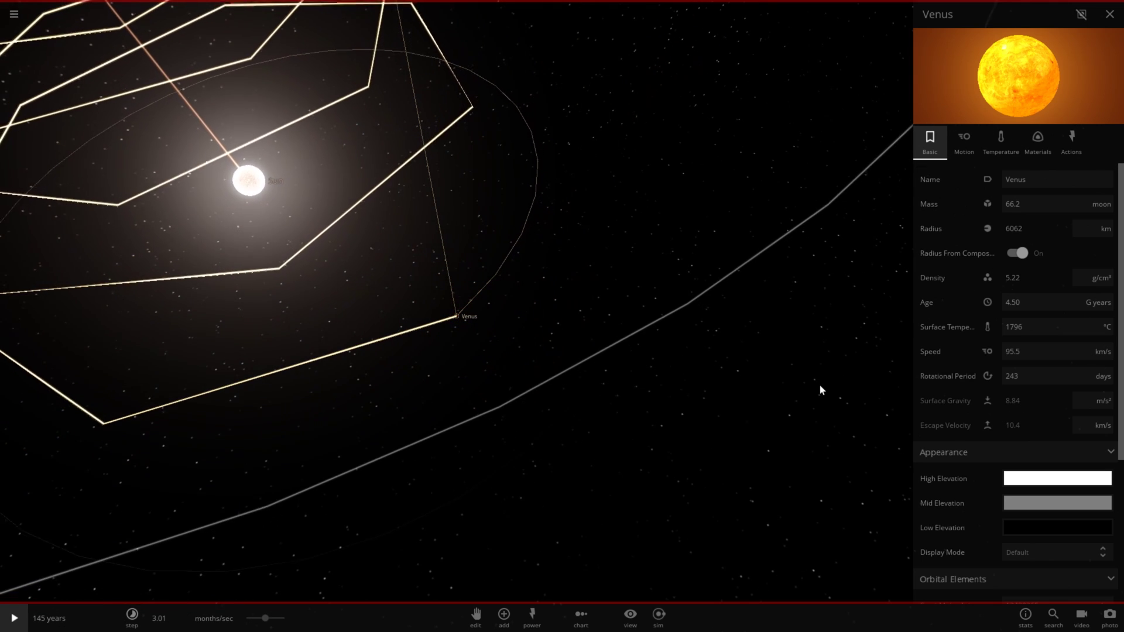
{"action": "scroll", "coordinate": [820, 386], "scroll_direction": "down", "scroll_amount": 3}
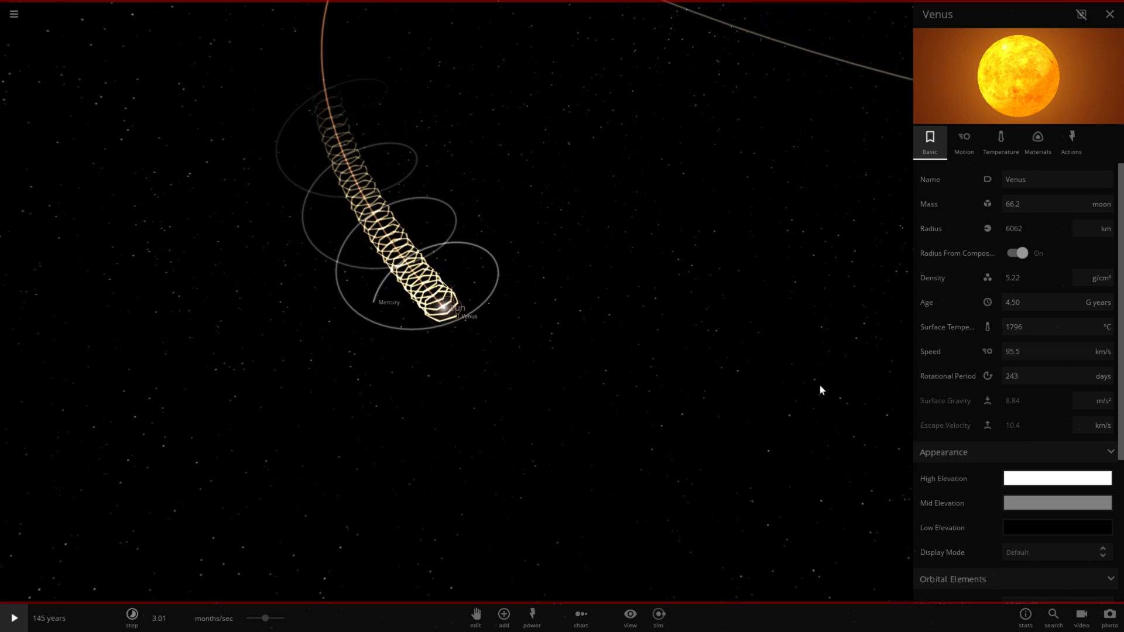
{"action": "scroll", "coordinate": [713, 434], "scroll_direction": "down", "scroll_amount": 5}
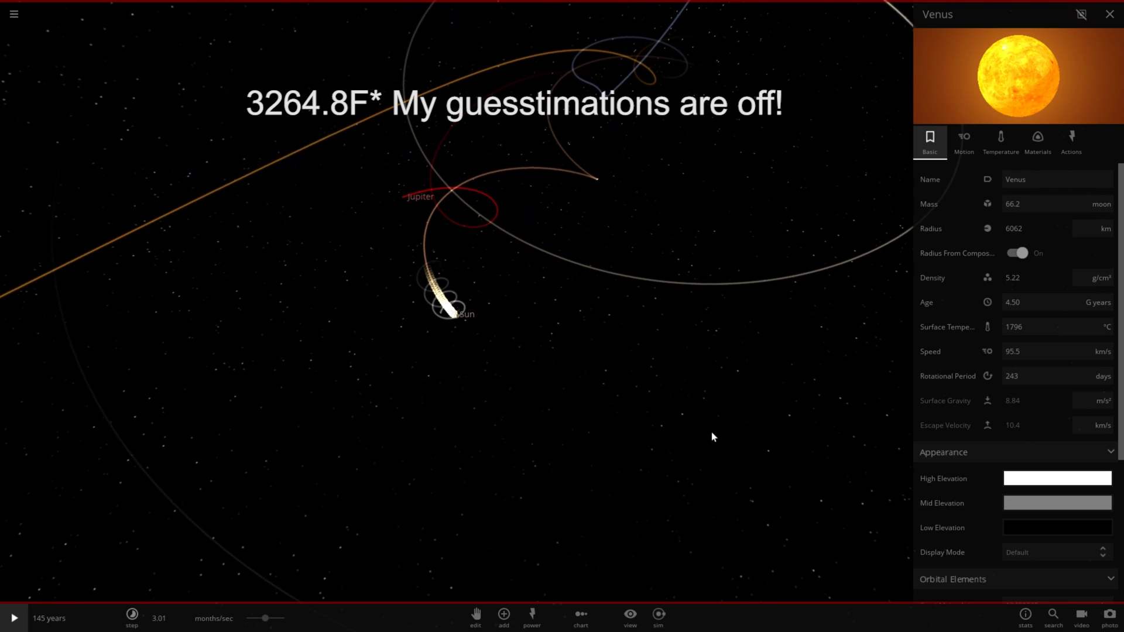
{"action": "scroll", "coordinate": [712, 433], "scroll_direction": "down", "scroll_amount": 5}
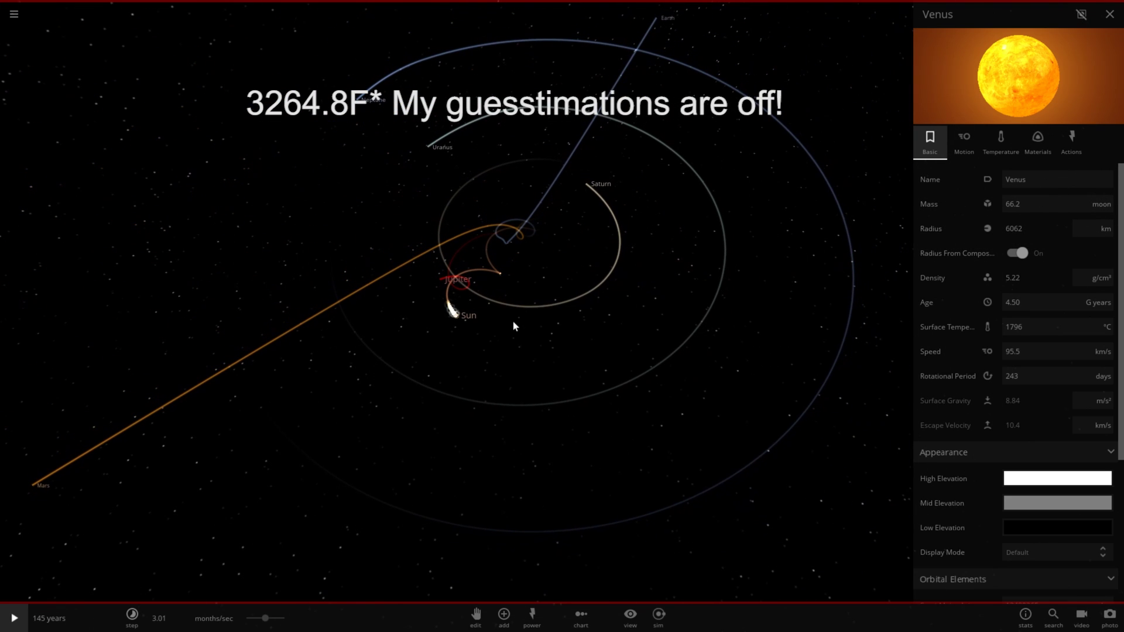
{"action": "scroll", "coordinate": [333, 404], "scroll_direction": "up", "scroll_amount": 8}
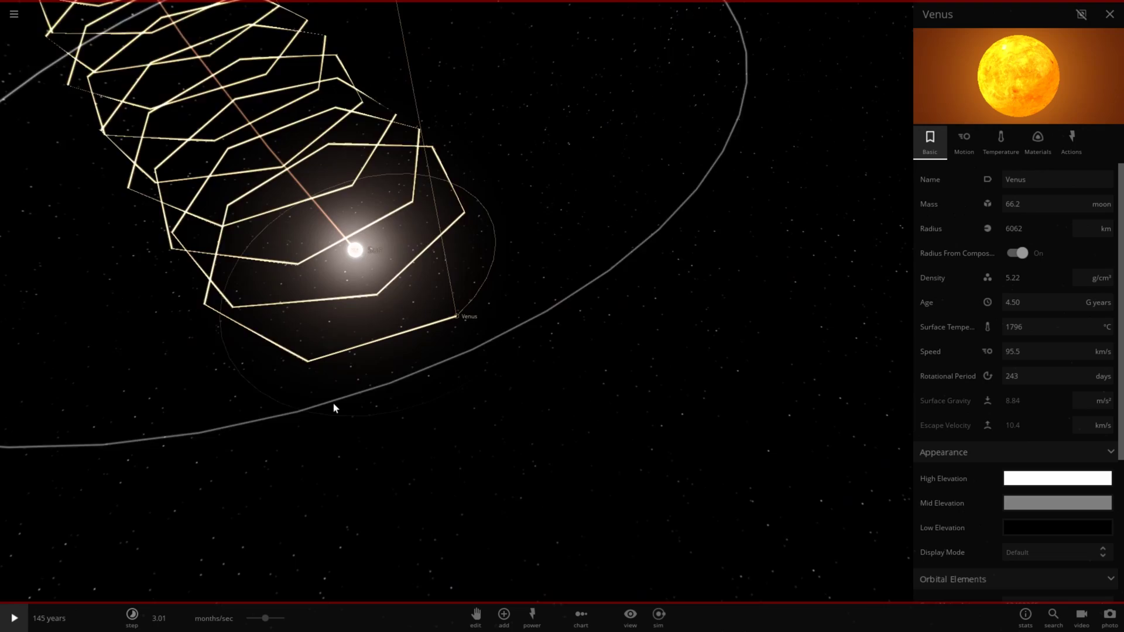
{"action": "scroll", "coordinate": [334, 404], "scroll_direction": "up", "scroll_amount": 4}
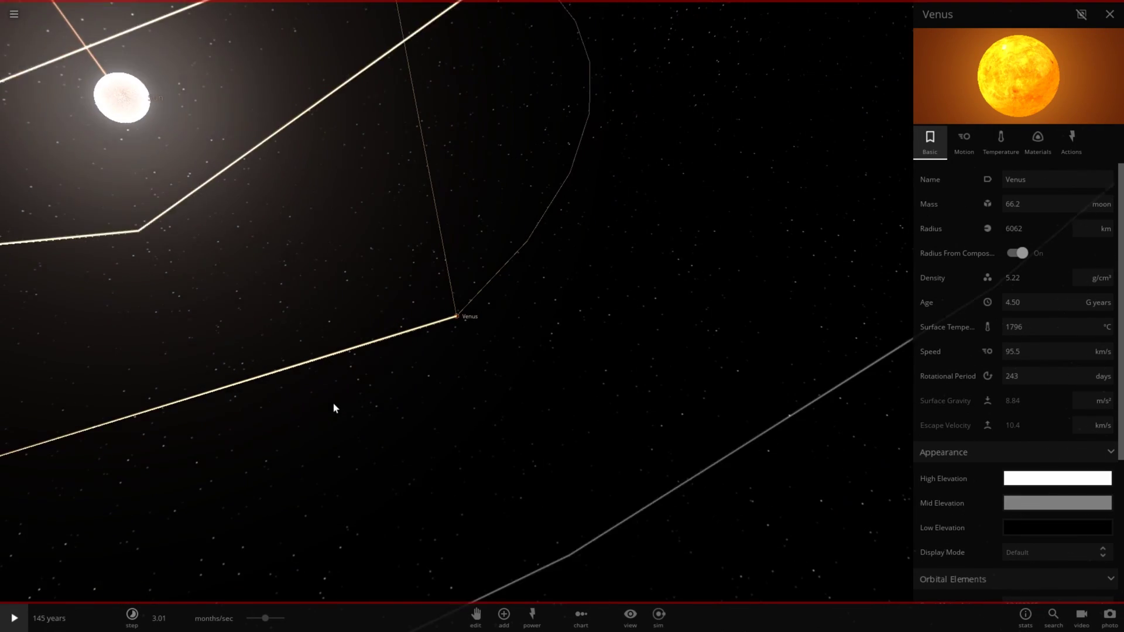
{"action": "scroll", "coordinate": [333, 404], "scroll_direction": "down", "scroll_amount": 8}
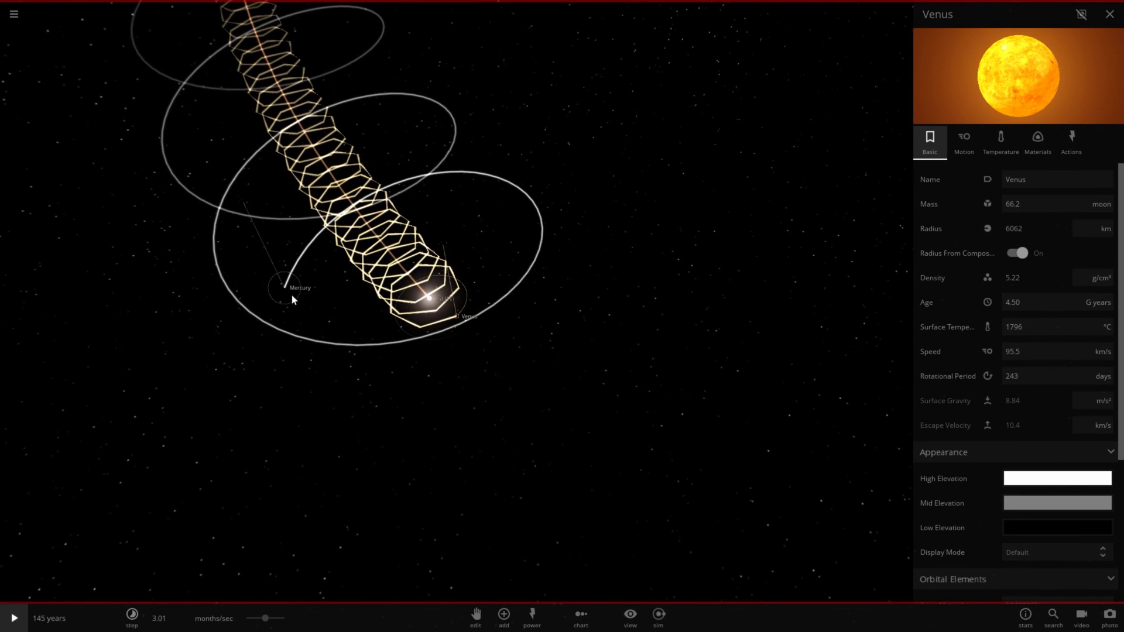
{"action": "double_click", "coordinate": [292, 297]}
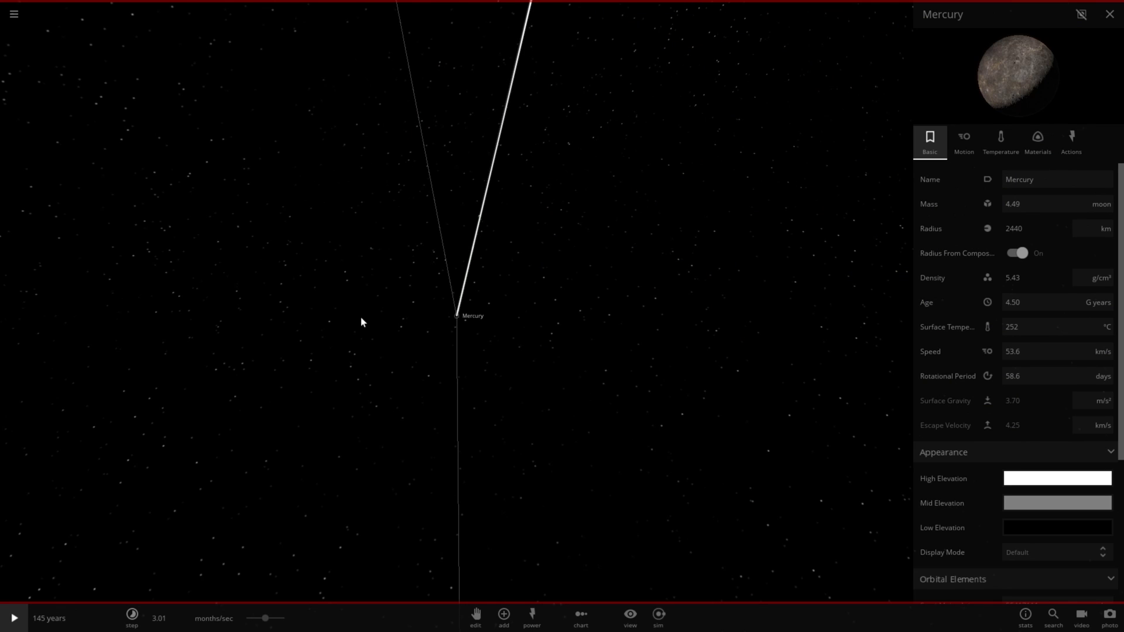
Zoom out, run the simulation briefly, and pause it again.
{"action": "scroll", "coordinate": [361, 322], "scroll_direction": "down", "scroll_amount": 10}
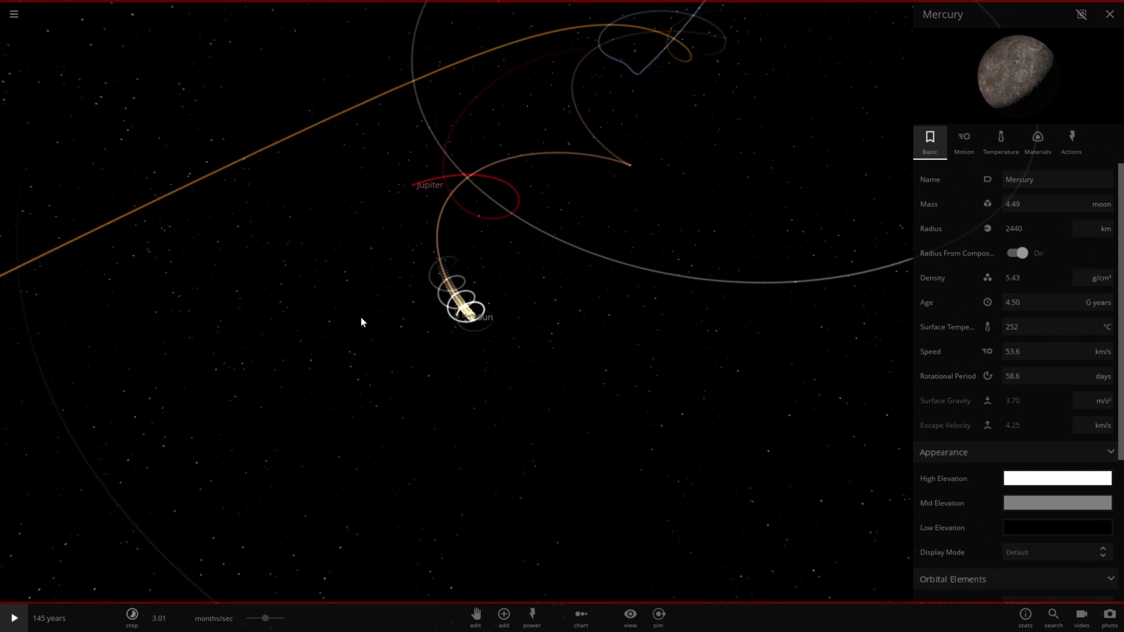
{"action": "left_click", "coordinate": [7, 627]}
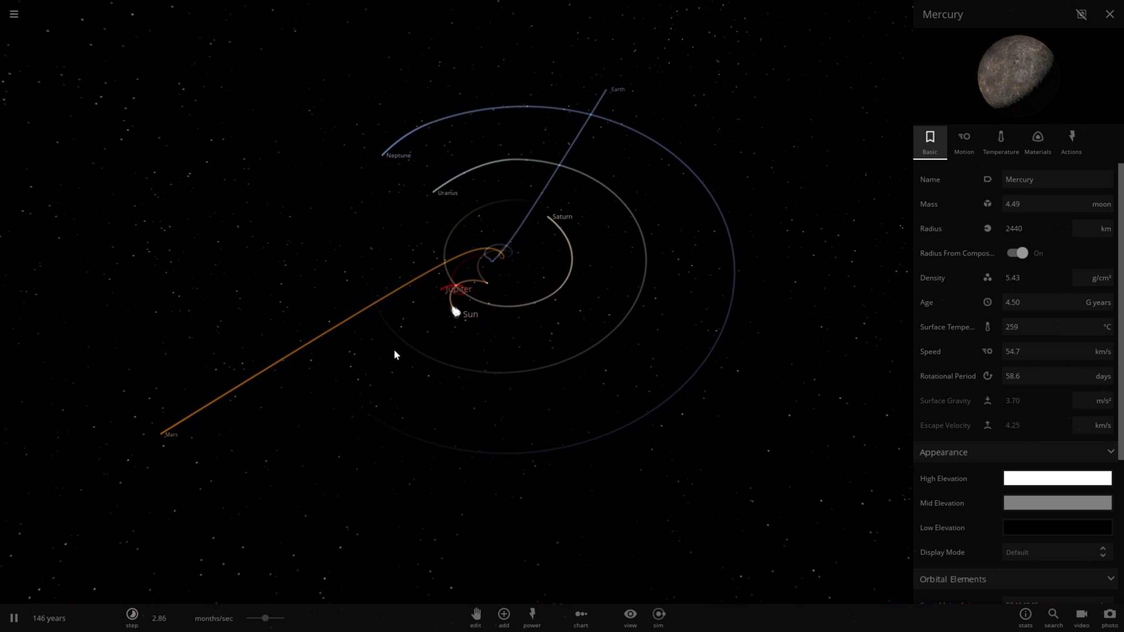
{"action": "scroll", "coordinate": [430, 328], "scroll_direction": "up", "scroll_amount": 3}
{"action": "scroll", "coordinate": [431, 332], "scroll_direction": "up", "scroll_amount": 3}
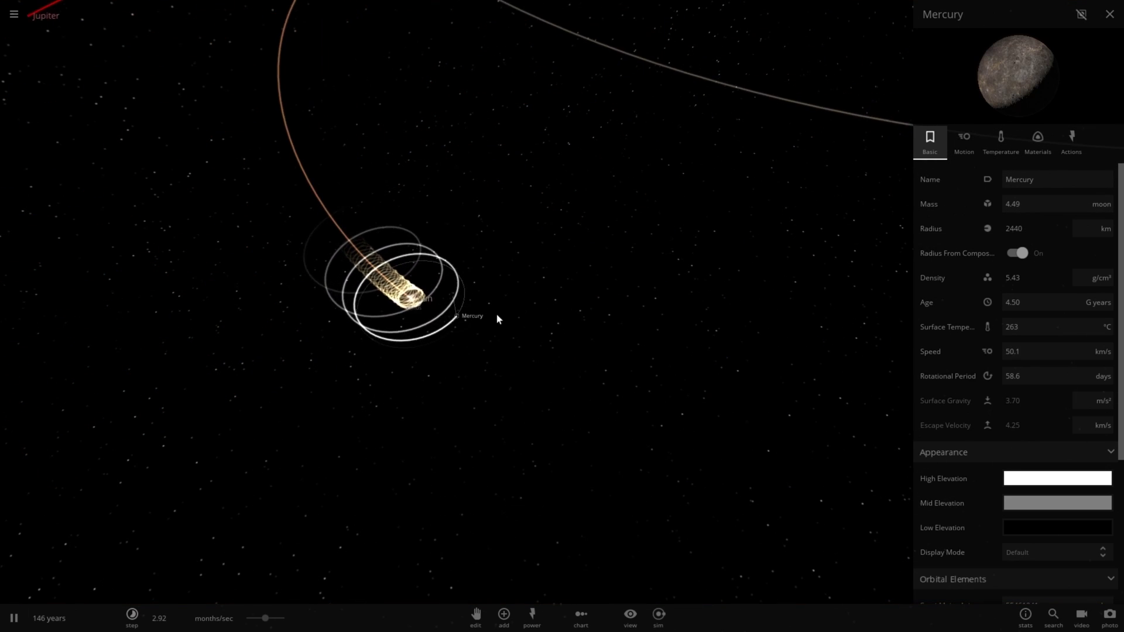
{"action": "key", "text": "space"}
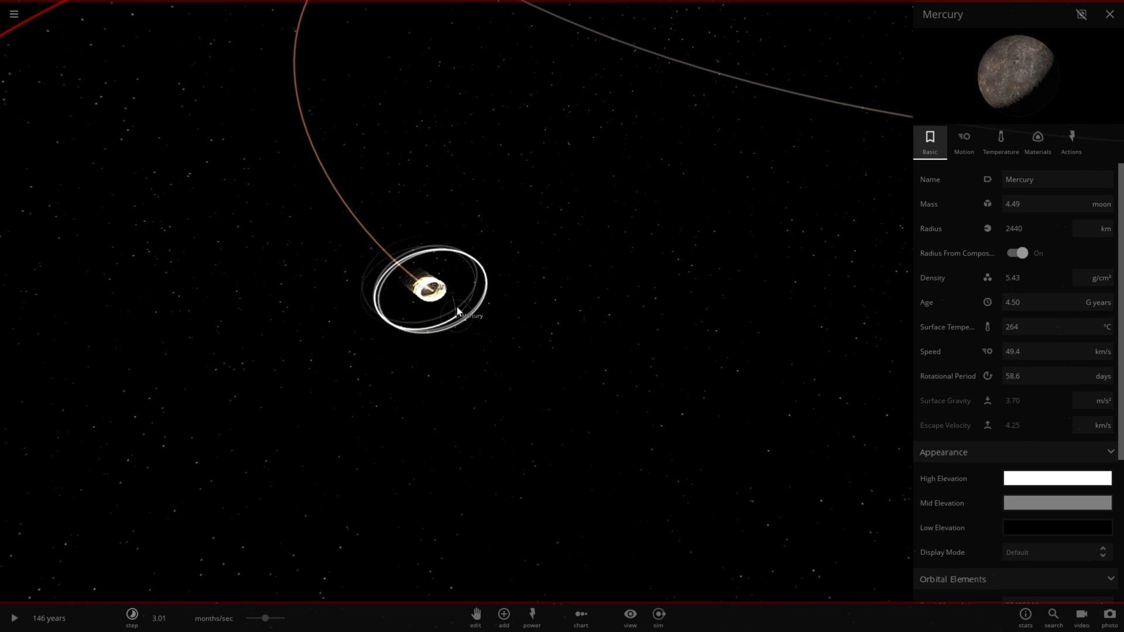
Select Venus, then the Sun (1.00 sun mass, 5775 K), and resume the simulation.
{"action": "left_click", "coordinate": [431, 293]}
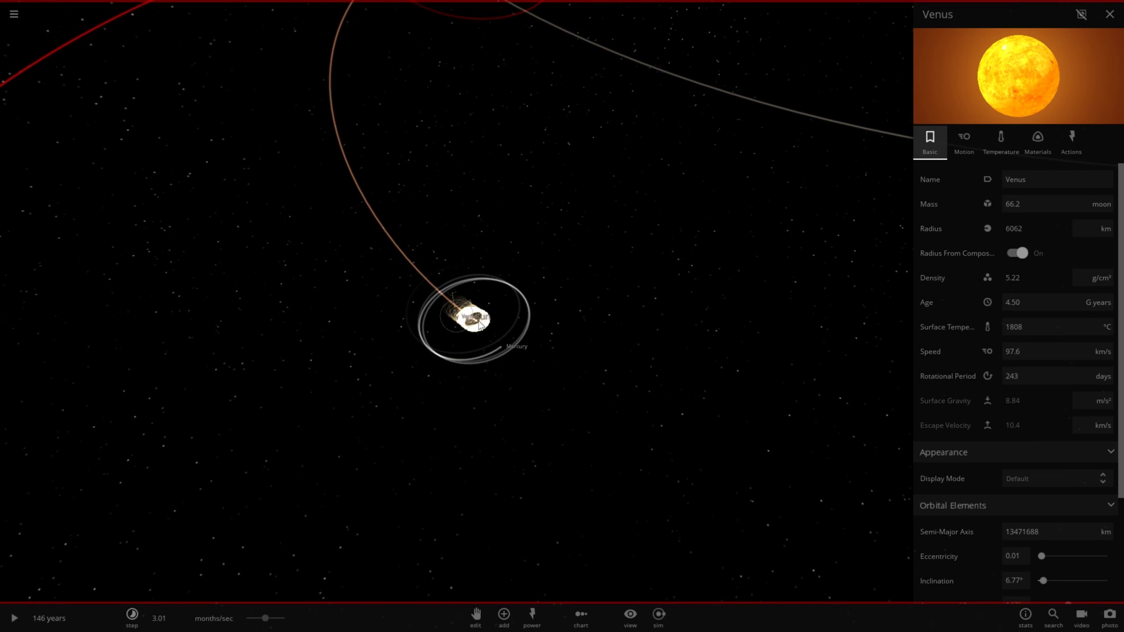
{"action": "left_click", "coordinate": [479, 321]}
{"action": "key", "text": "space"}
Zoom in and out around the Sun while the simulation keeps running.
{"action": "scroll", "coordinate": [479, 321], "scroll_direction": "down", "scroll_amount": 5}
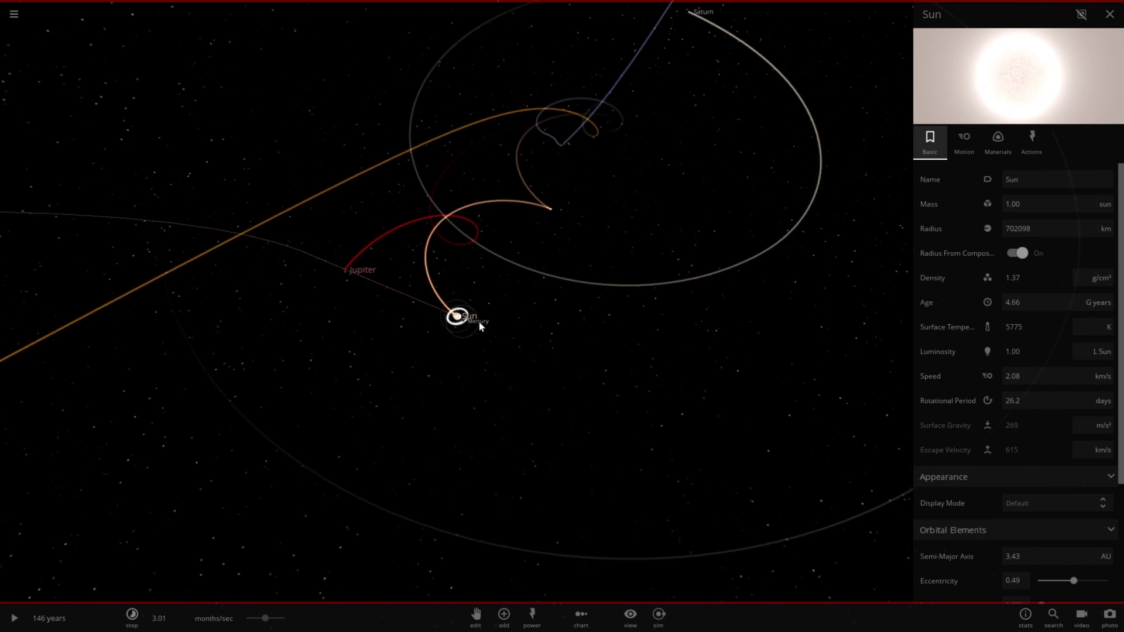
{"action": "scroll", "coordinate": [412, 384], "scroll_direction": "down", "scroll_amount": 3}
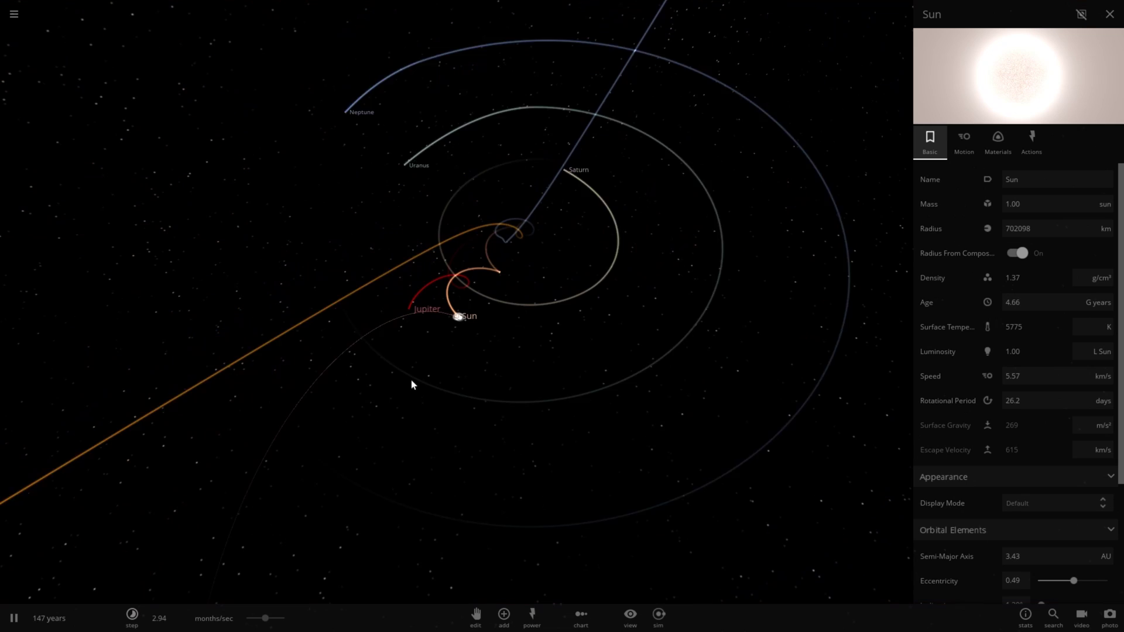
{"action": "scroll", "coordinate": [411, 384], "scroll_direction": "up", "scroll_amount": 3}
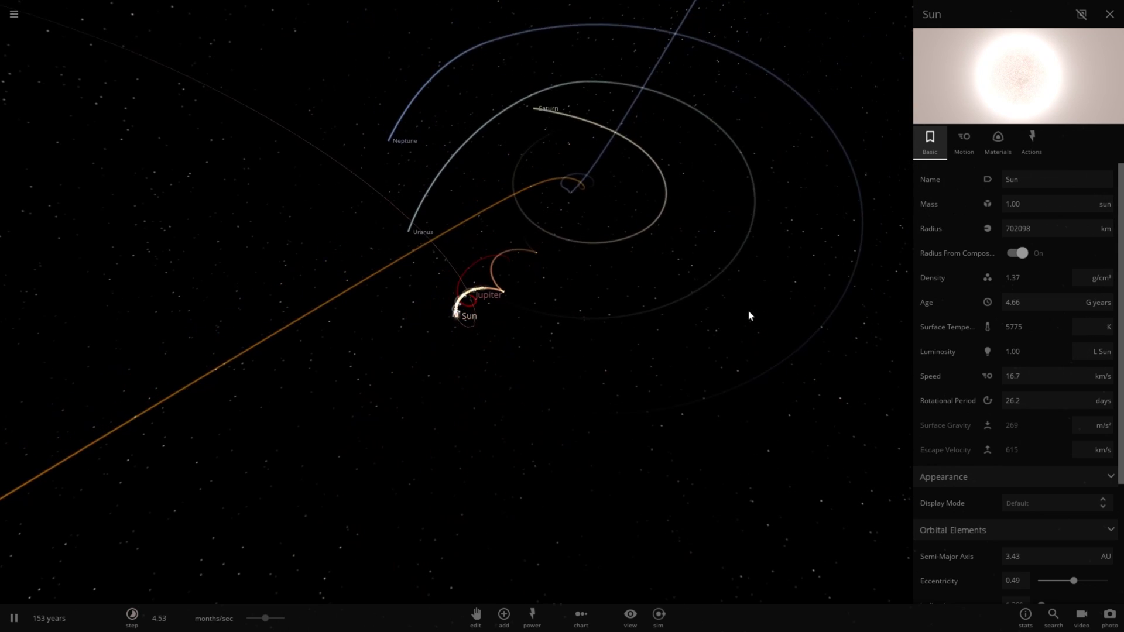
{"action": "scroll", "coordinate": [749, 312], "scroll_direction": "down", "scroll_amount": 5}
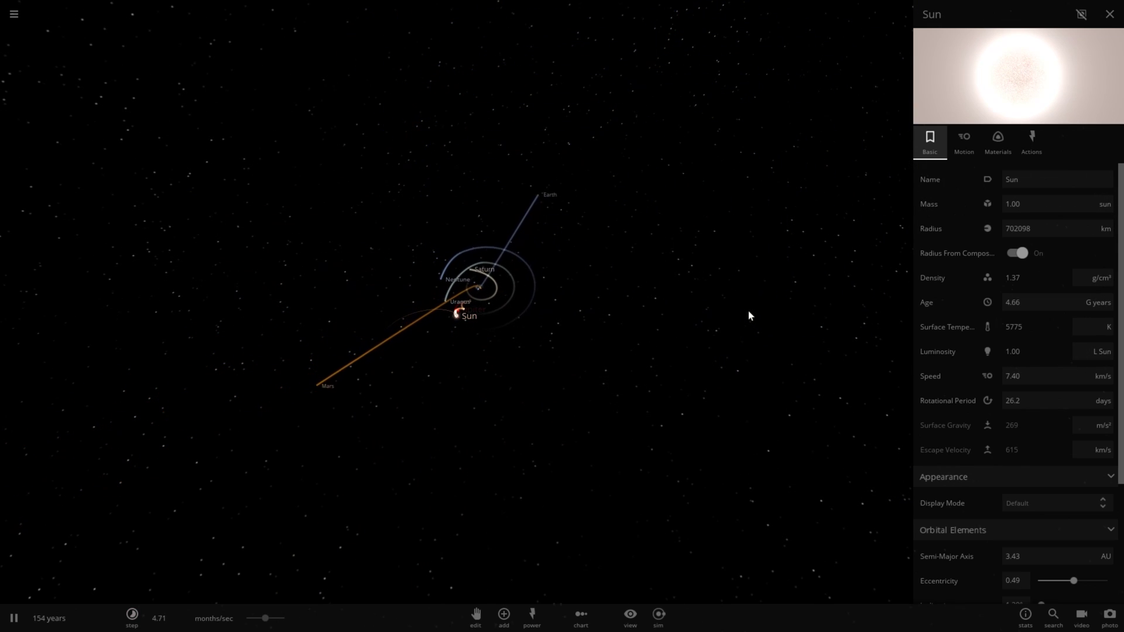
{"action": "scroll", "coordinate": [674, 319], "scroll_direction": "up", "scroll_amount": 5}
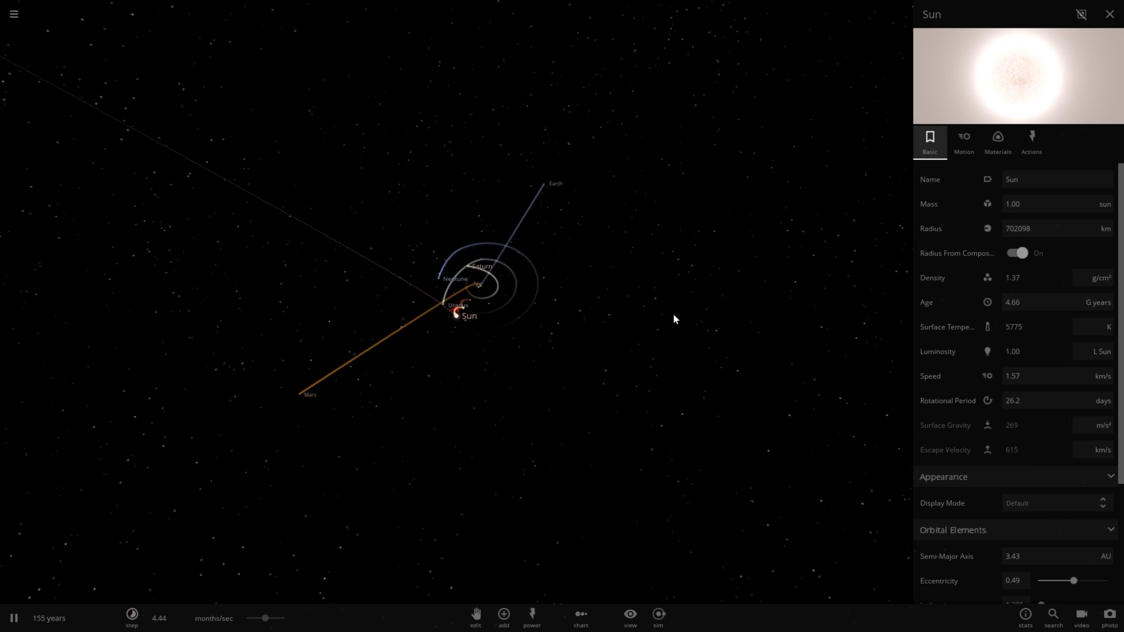
{"action": "scroll", "coordinate": [674, 319], "scroll_direction": "down", "scroll_amount": 2}
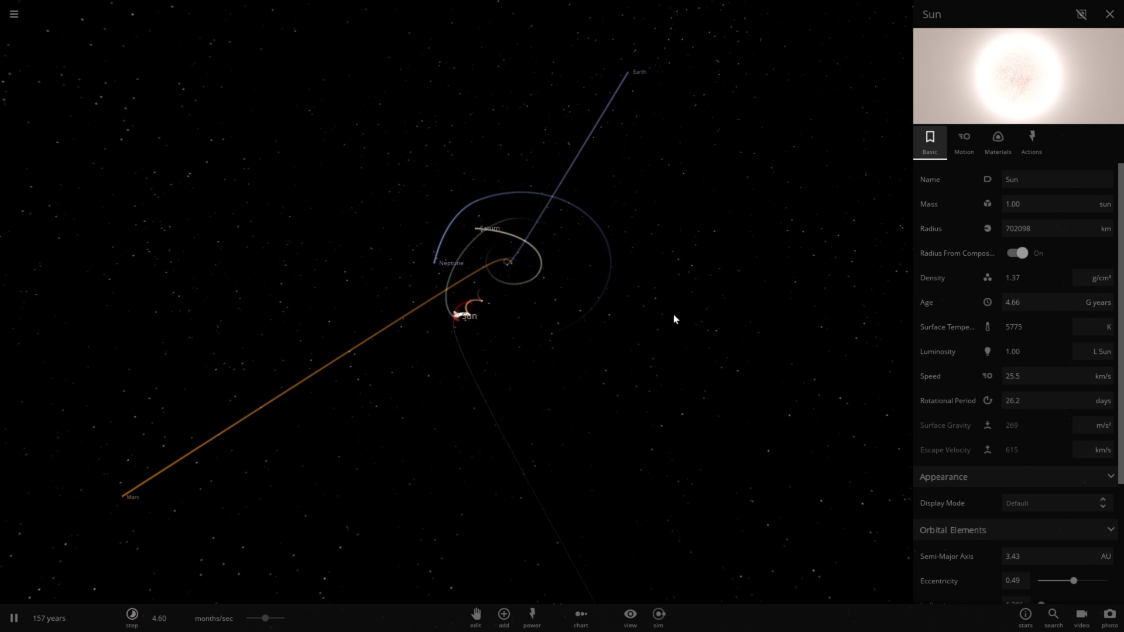
{"action": "scroll", "coordinate": [674, 319], "scroll_direction": "down", "scroll_amount": 3}
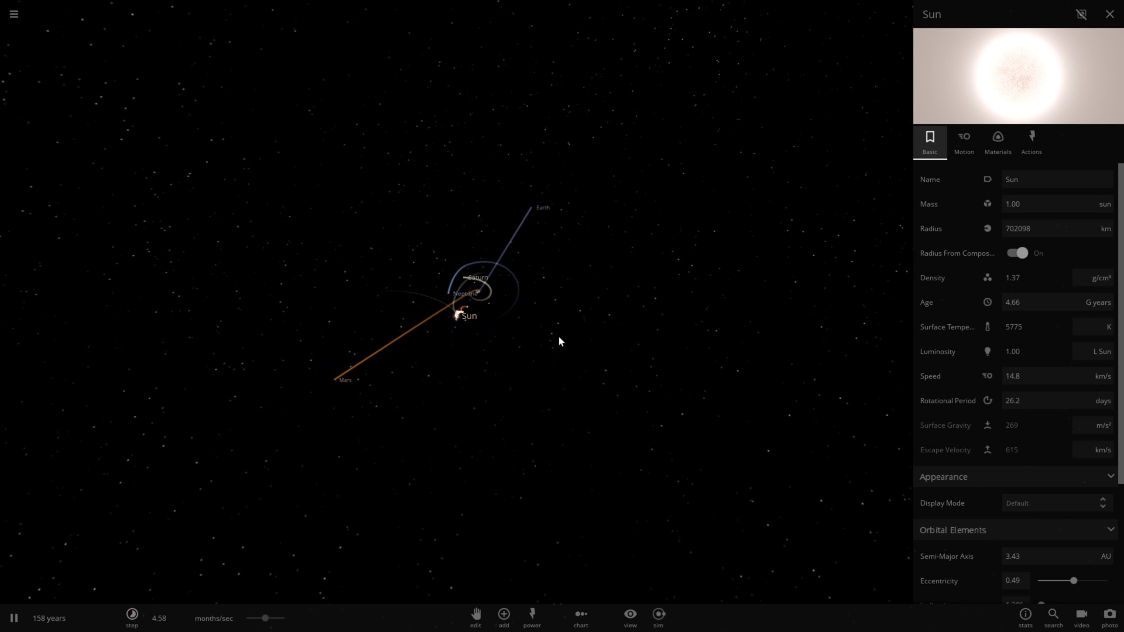
{"action": "scroll", "coordinate": [412, 326], "scroll_direction": "up", "scroll_amount": 5}
Tilt the camera to reveal the Sun's helical trail as time reaches about 172 years.
{"action": "scroll", "coordinate": [438, 320], "scroll_direction": "down", "scroll_amount": 4}
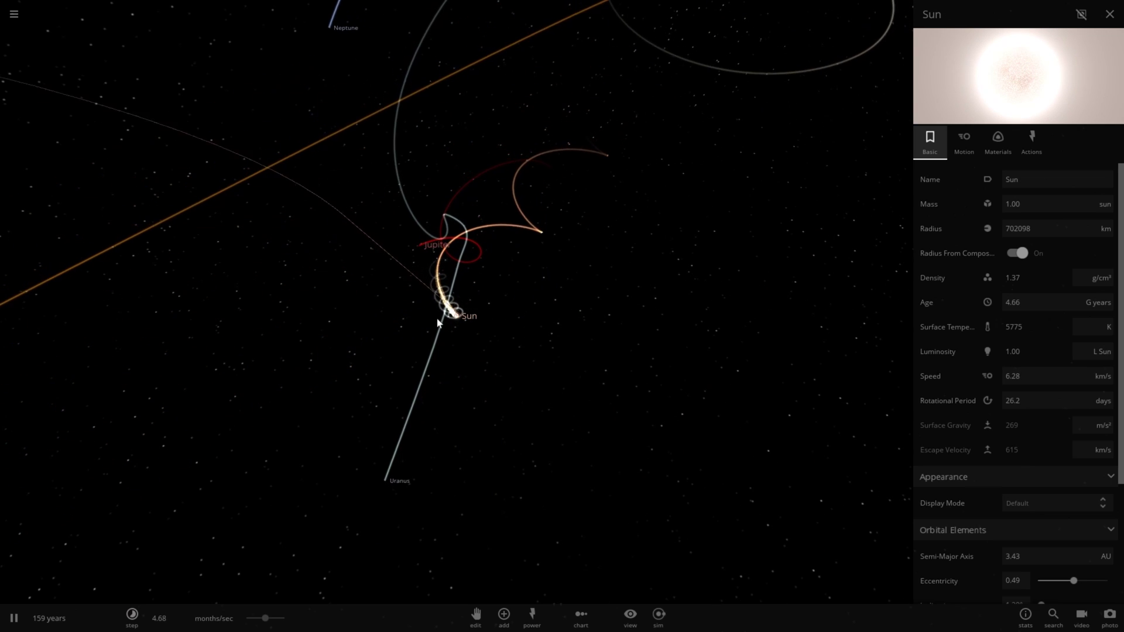
{"action": "scroll", "coordinate": [441, 322], "scroll_direction": "down", "scroll_amount": 3}
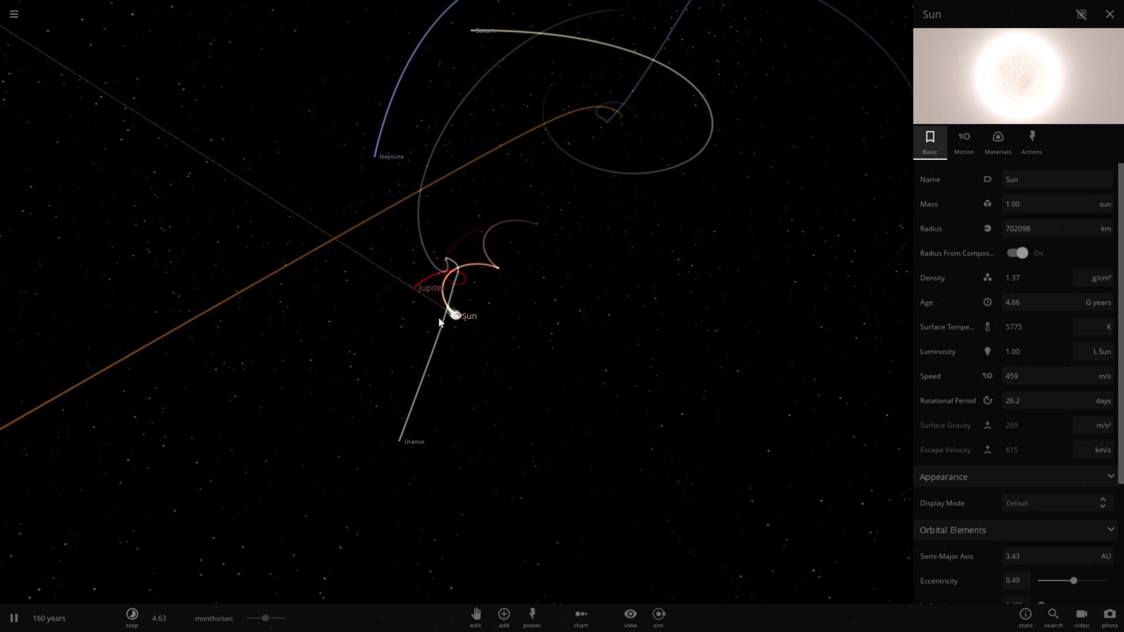
{"action": "scroll", "coordinate": [421, 392], "scroll_direction": "up", "scroll_amount": 3}
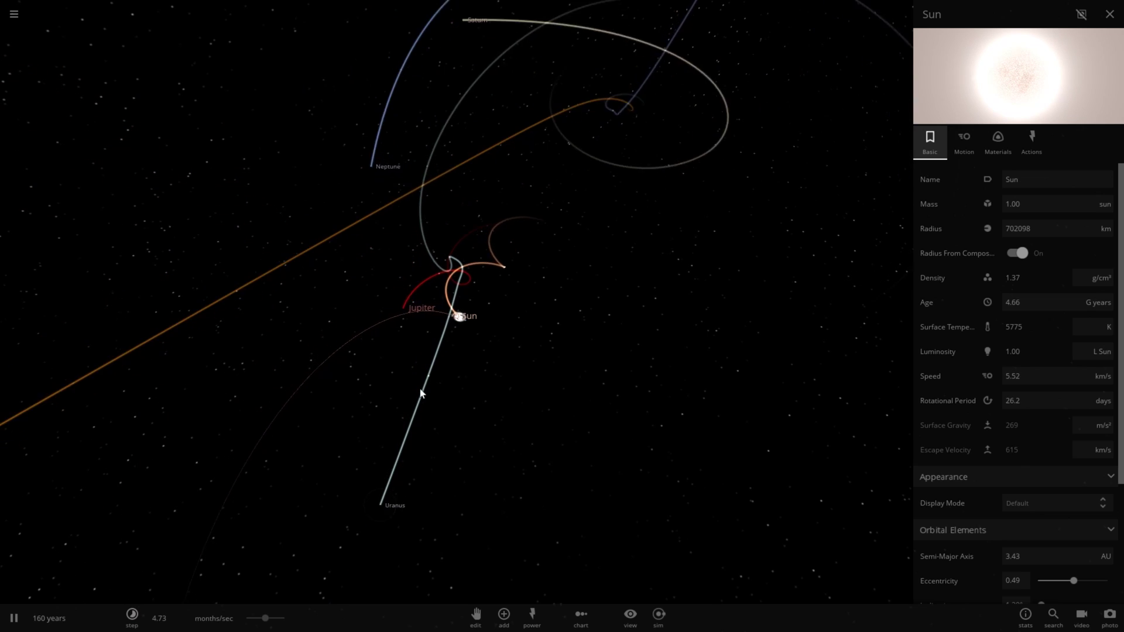
{"action": "scroll", "coordinate": [420, 392], "scroll_direction": "down", "scroll_amount": 2}
{"action": "scroll", "coordinate": [419, 388], "scroll_direction": "down", "scroll_amount": 3}
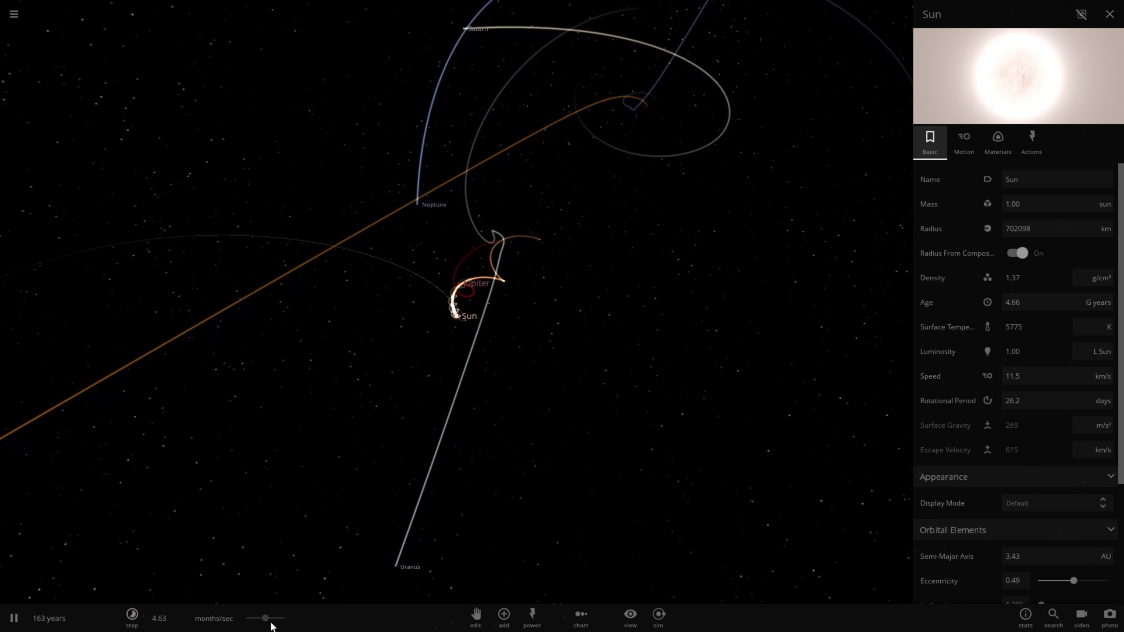
{"action": "scroll", "coordinate": [415, 475], "scroll_direction": "up", "scroll_amount": 2}
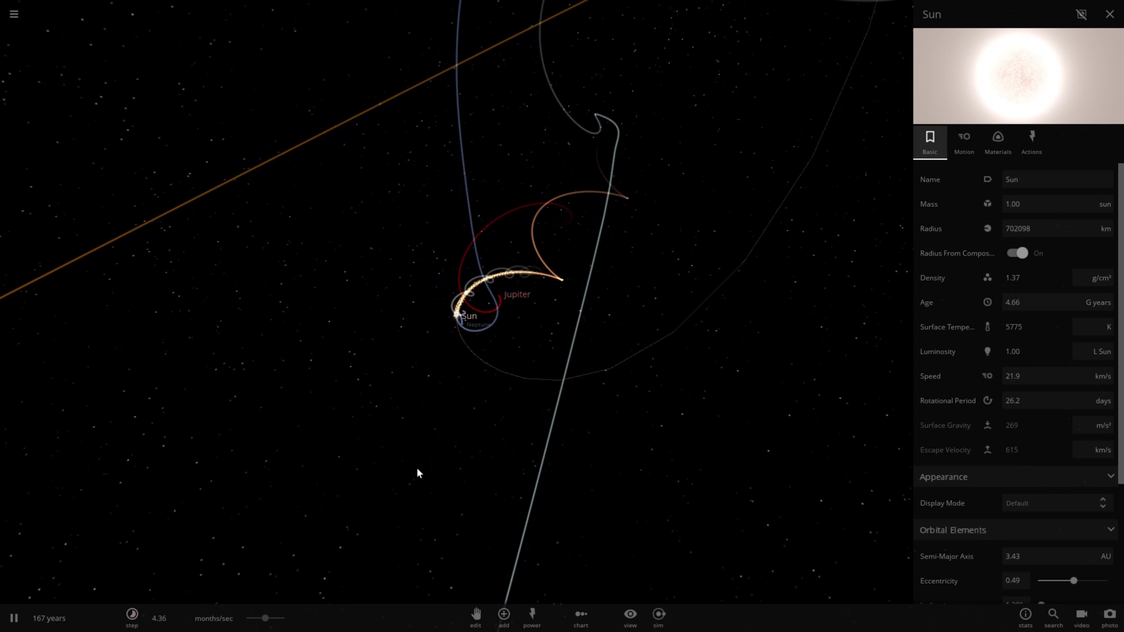
{"action": "left_click_drag", "start_coordinate": [417, 470], "coordinate": [417, 511]}
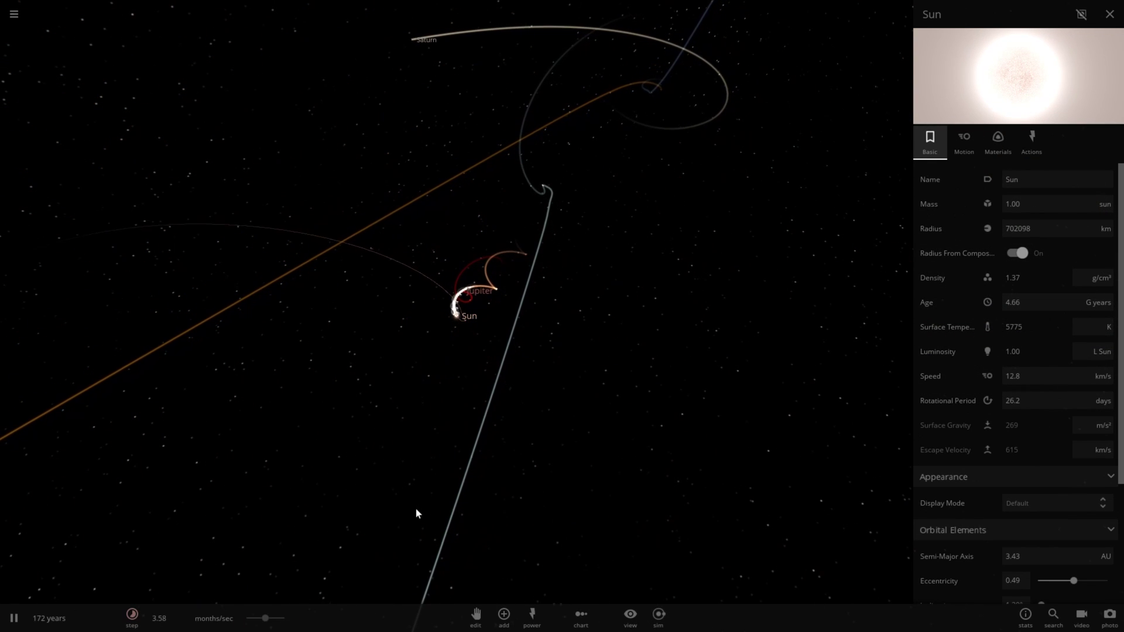
{"action": "scroll", "coordinate": [417, 513], "scroll_direction": "up", "scroll_amount": 3}
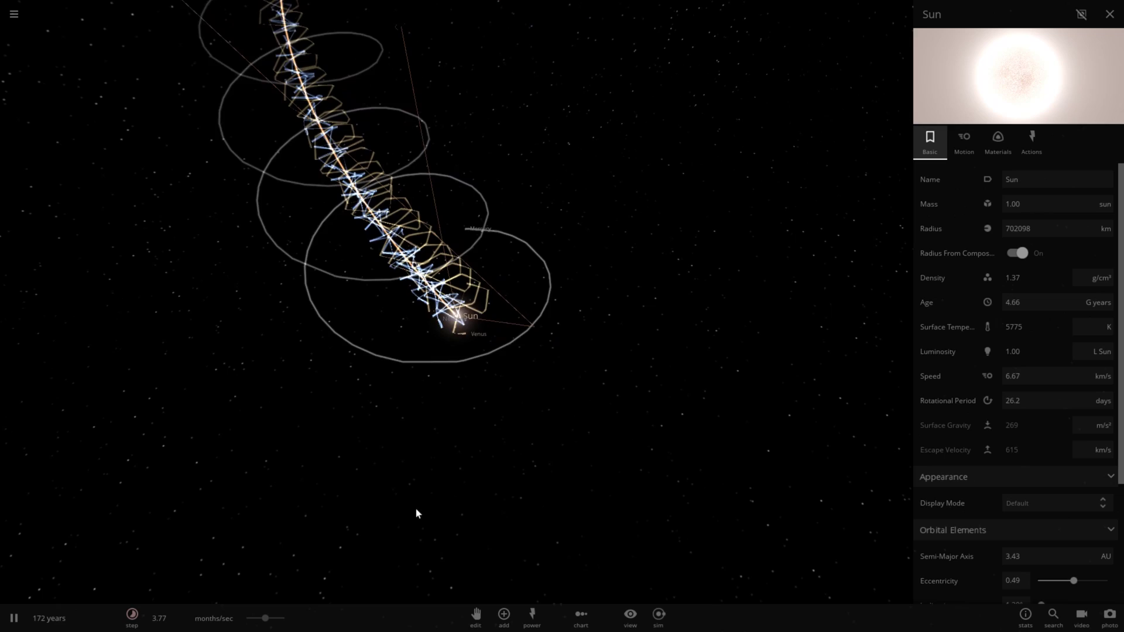
Pause to inspect Neptune's details, then run on to 176 years and pause again.
{"action": "key", "text": "space"}
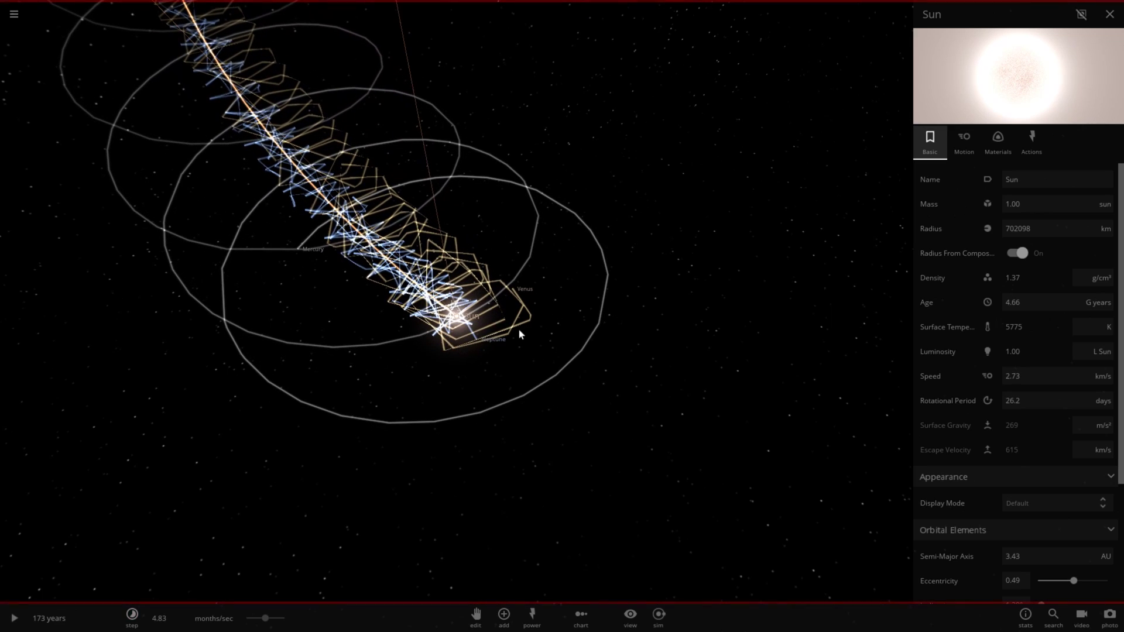
{"action": "double_click", "coordinate": [483, 348]}
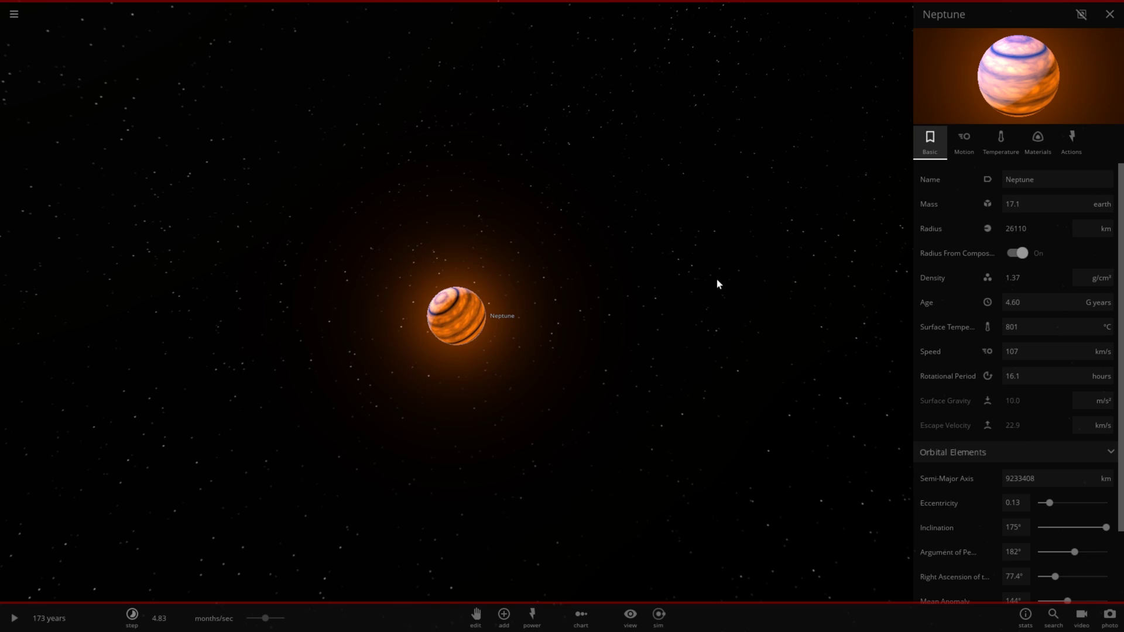
{"action": "scroll", "coordinate": [718, 284], "scroll_direction": "down", "scroll_amount": 5}
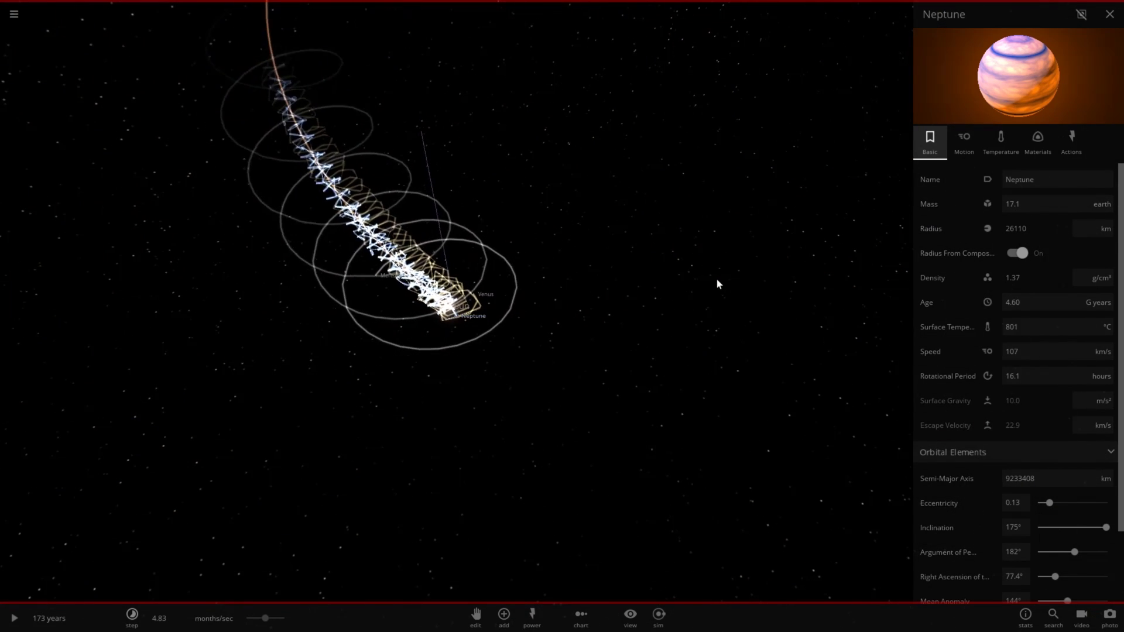
{"action": "scroll", "coordinate": [718, 284], "scroll_direction": "down", "scroll_amount": 5}
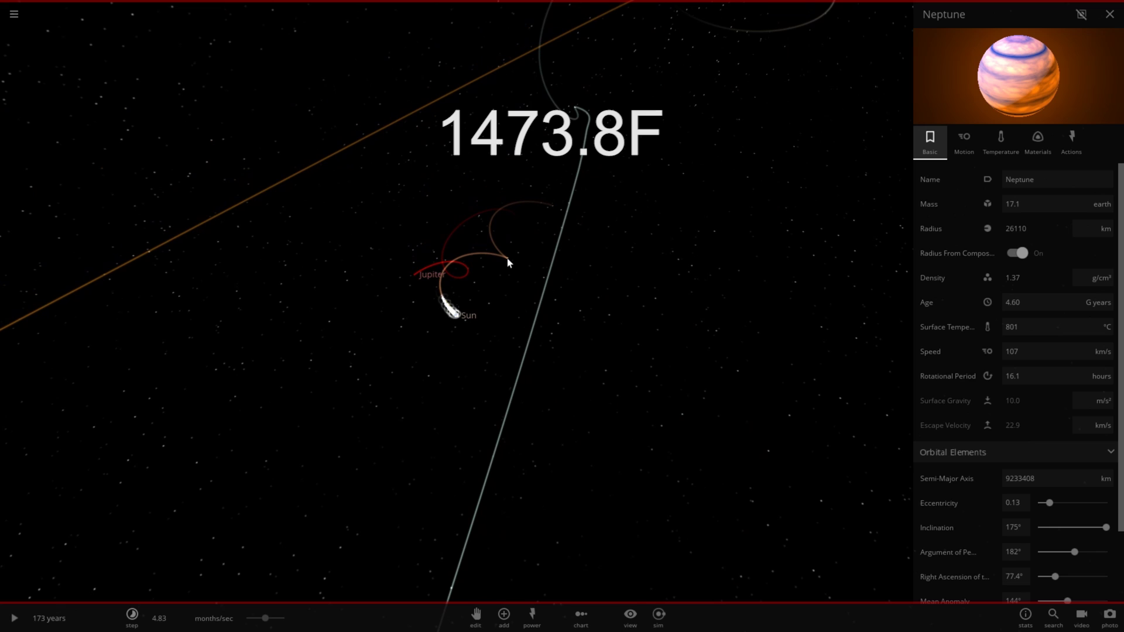
{"action": "left_click", "coordinate": [12, 620]}
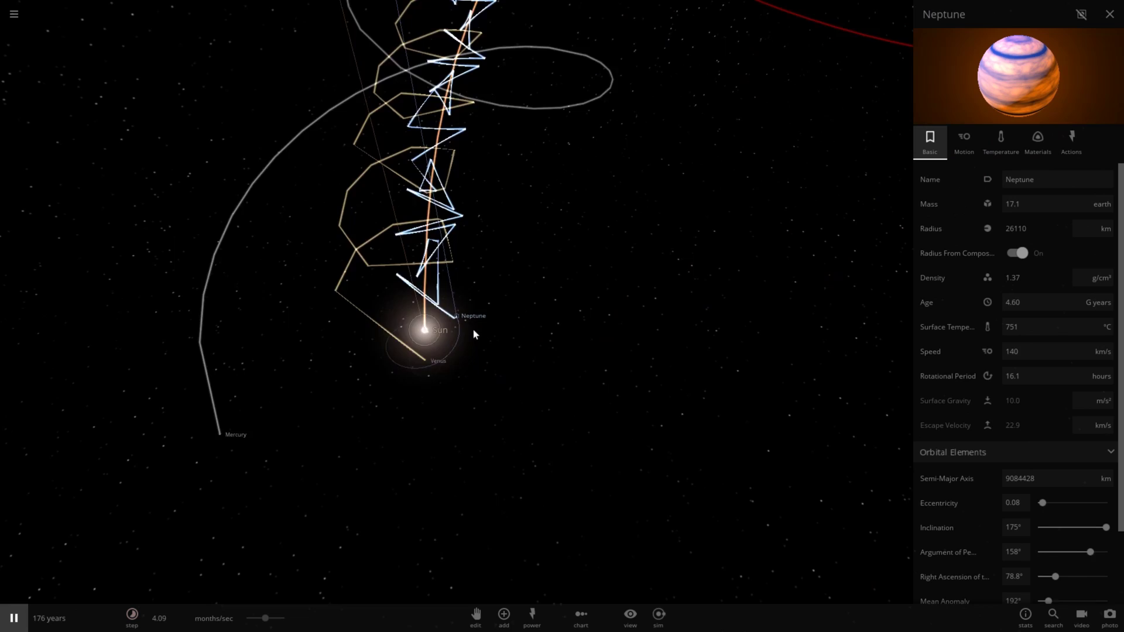
{"action": "key", "text": "space"}
Centre on the Sun and run time at about 4 years per second.
{"action": "double_click", "coordinate": [438, 328]}
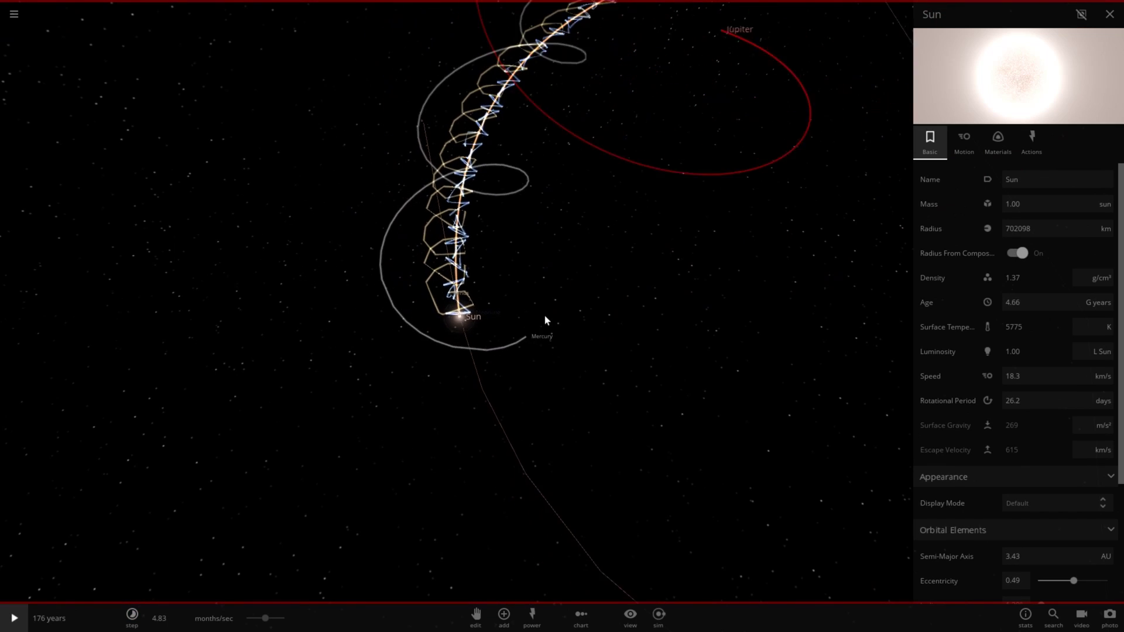
{"action": "key", "text": "space"}
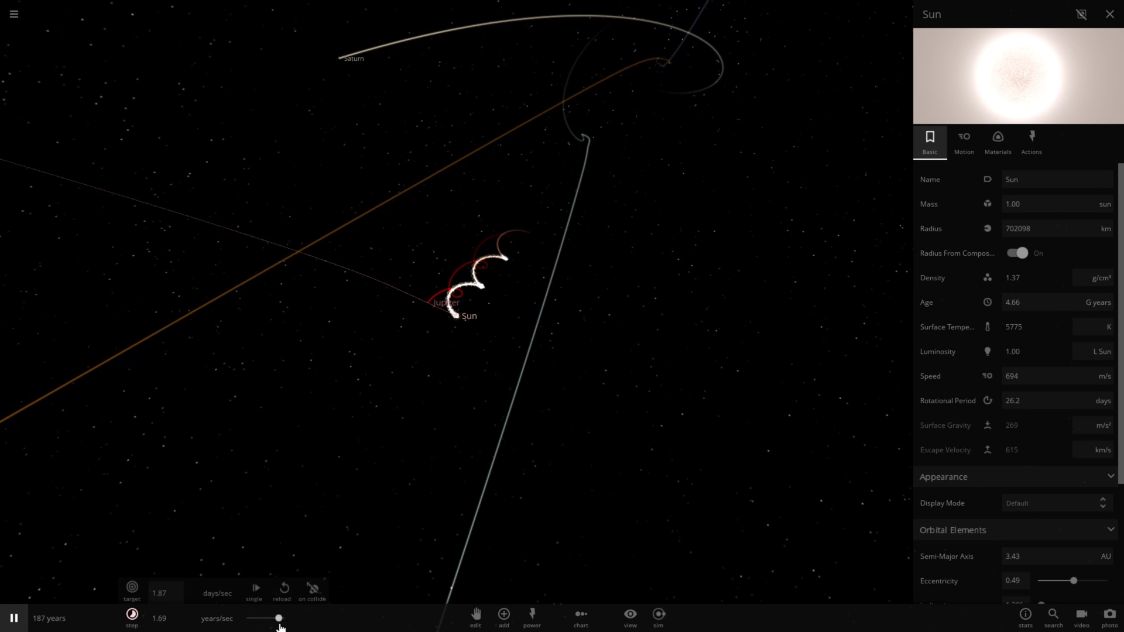
{"action": "left_click_drag", "start_coordinate": [280, 626], "coordinate": [252, 622]}
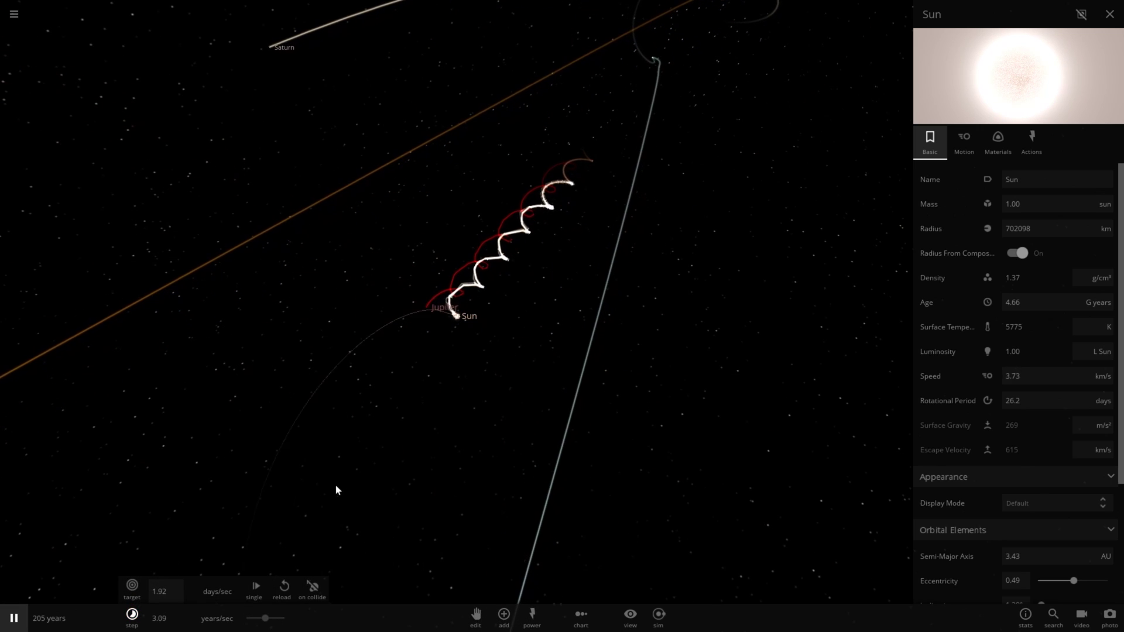
{"action": "scroll", "coordinate": [336, 486], "scroll_direction": "down", "scroll_amount": 10}
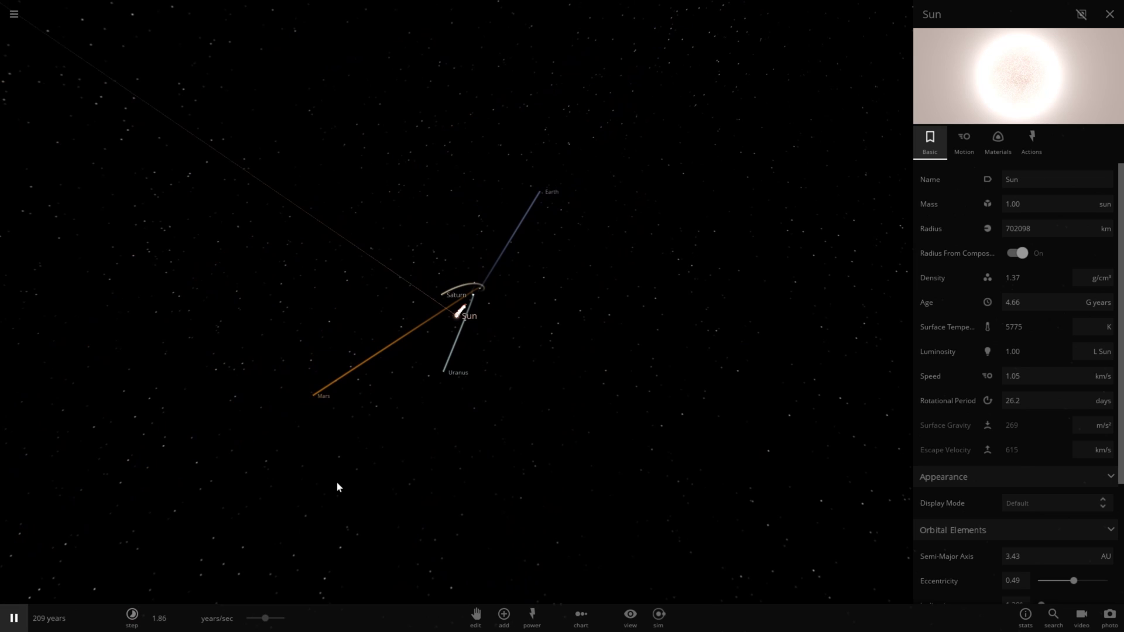
{"action": "scroll", "coordinate": [337, 487], "scroll_direction": "up", "scroll_amount": 5}
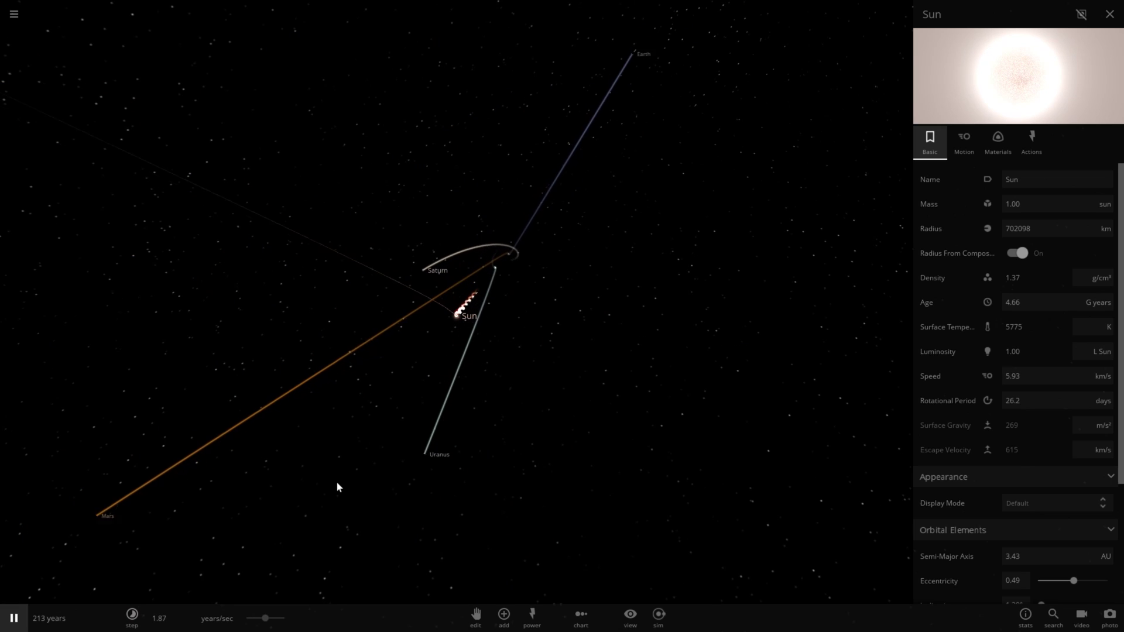
{"action": "scroll", "coordinate": [337, 487], "scroll_direction": "up", "scroll_amount": 5}
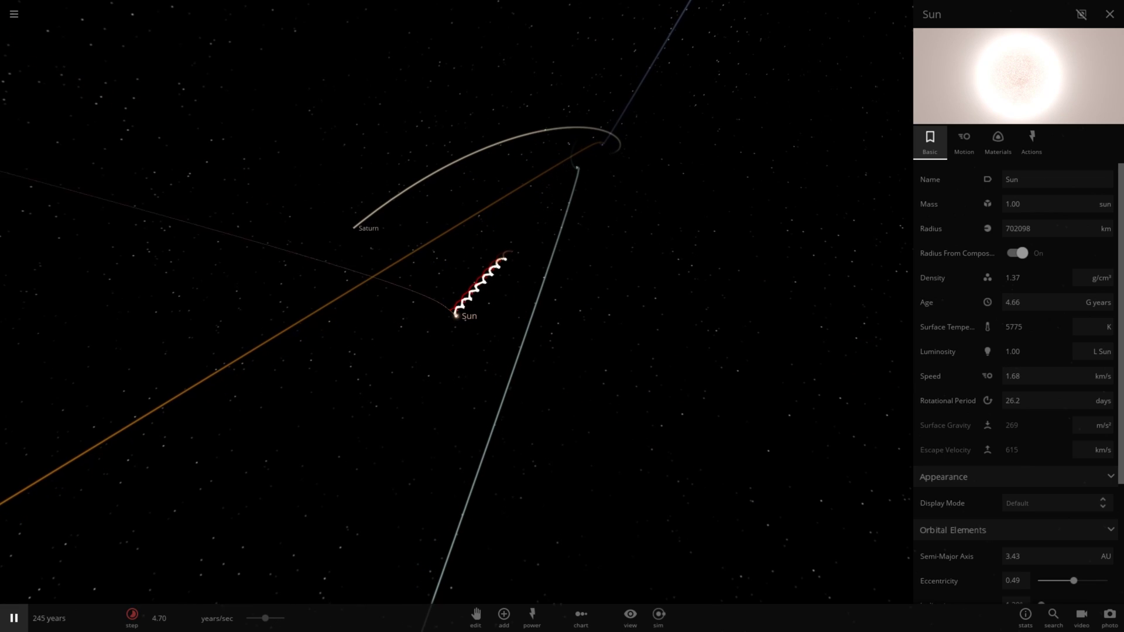
{"action": "mouse_move", "coordinate": [250, 624]}
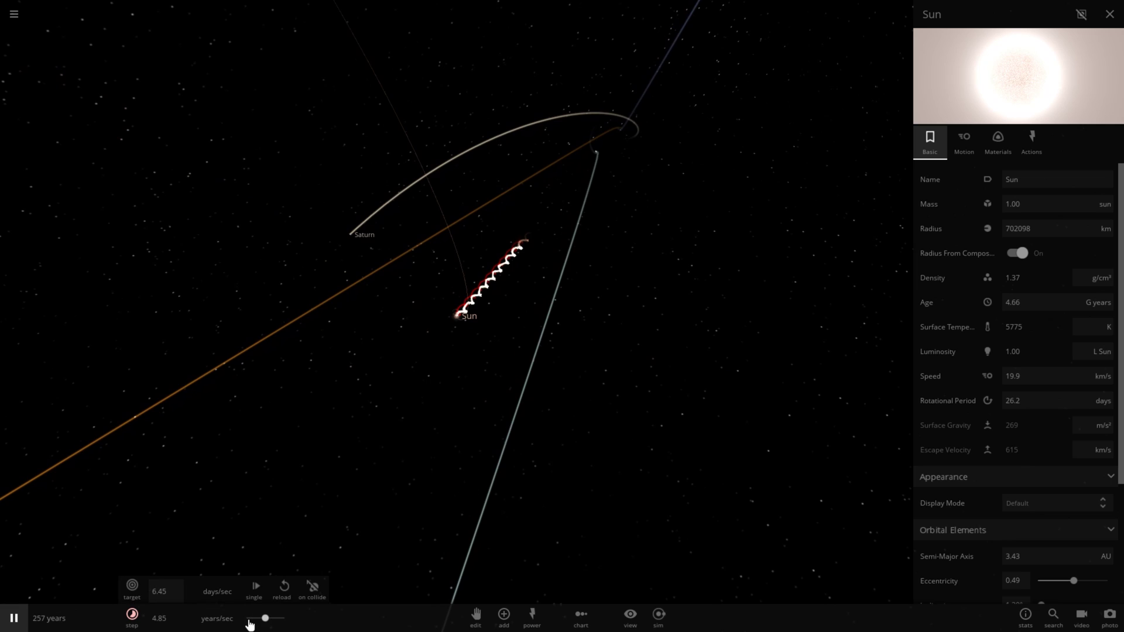
{"action": "scroll", "coordinate": [342, 528], "scroll_direction": "down", "scroll_amount": 3}
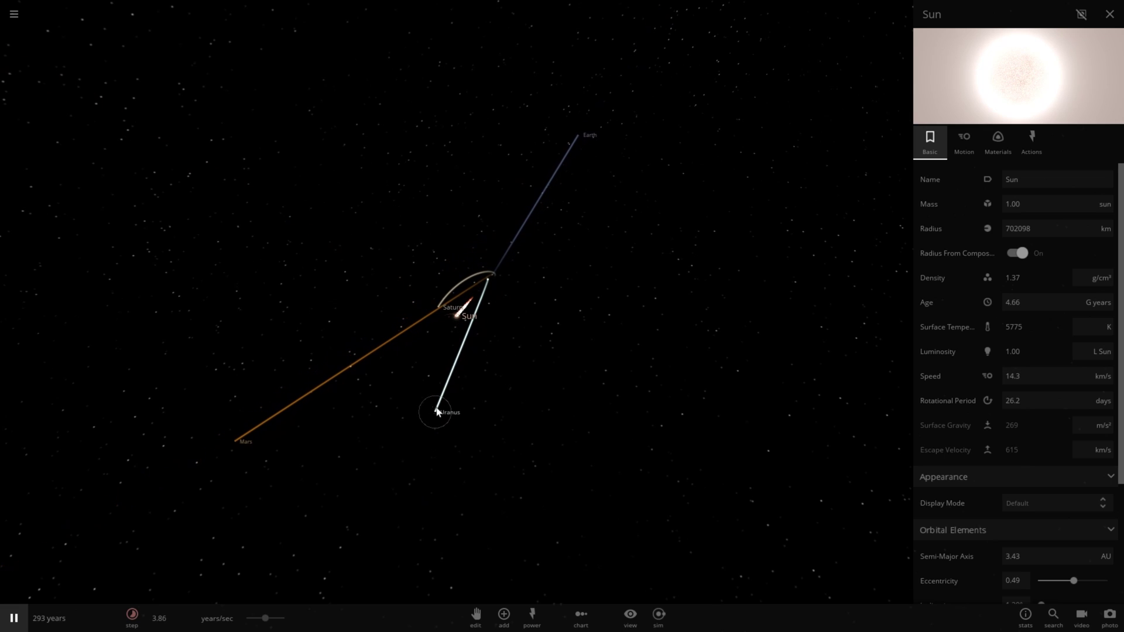
Delete Uranus and watch the Sun–Jupiter pair run on to 402 years.
{"action": "left_click", "coordinate": [436, 411]}
{"action": "key", "text": "Delete"}
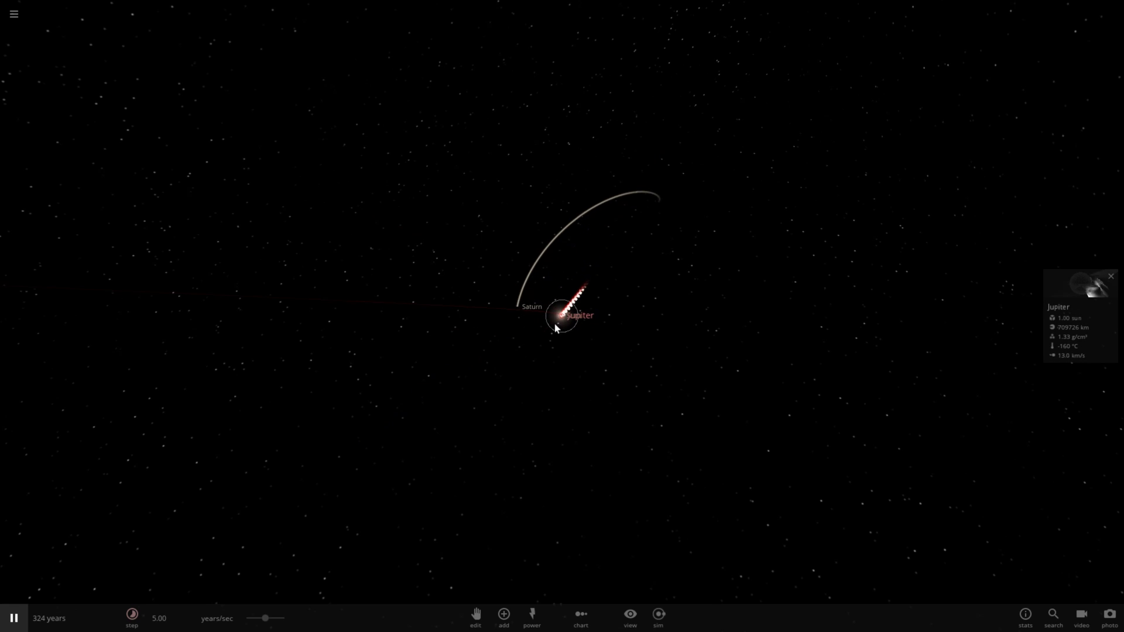
{"action": "scroll", "coordinate": [554, 324], "scroll_direction": "up", "scroll_amount": 5}
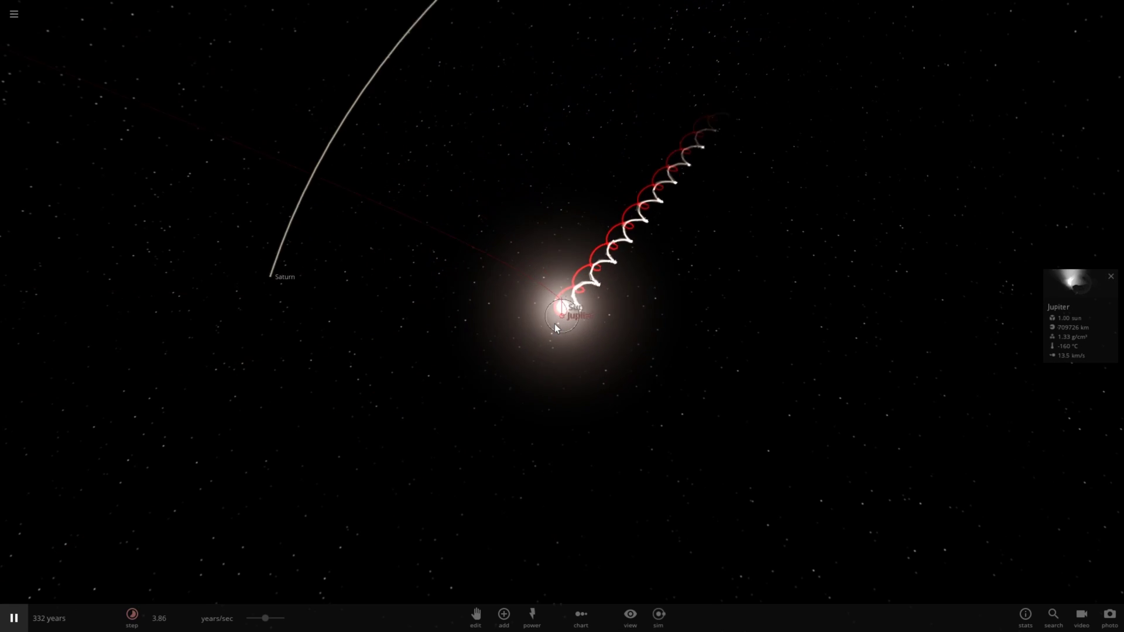
{"action": "scroll", "coordinate": [555, 328], "scroll_direction": "down", "scroll_amount": 4}
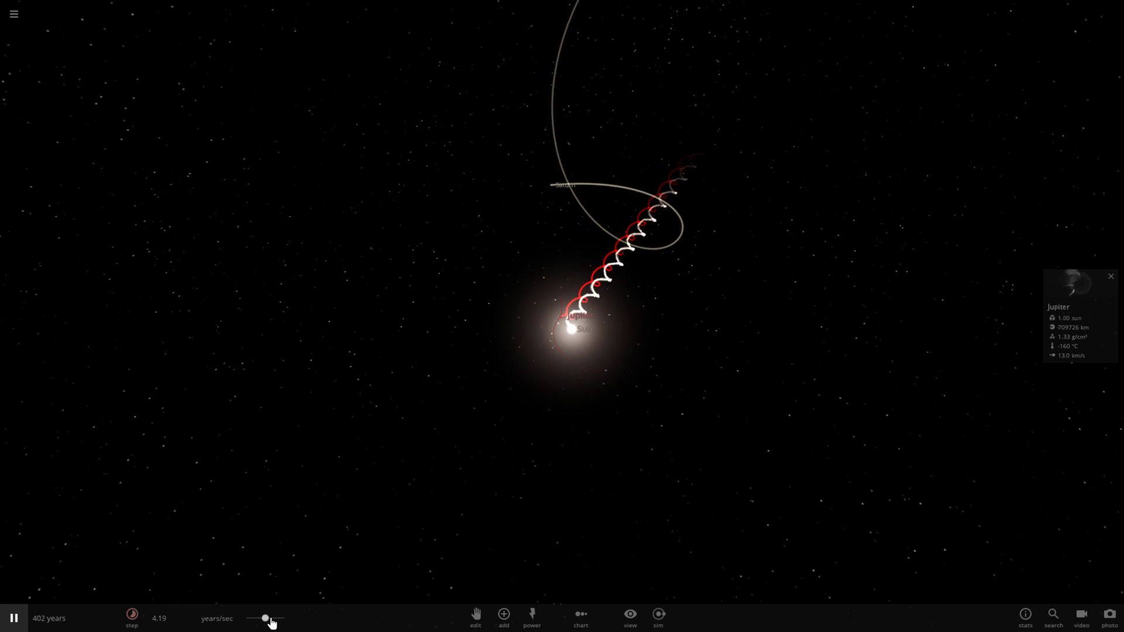
In the View options, turn motion trails on and orbit lines off.
{"action": "left_click", "coordinate": [630, 616]}
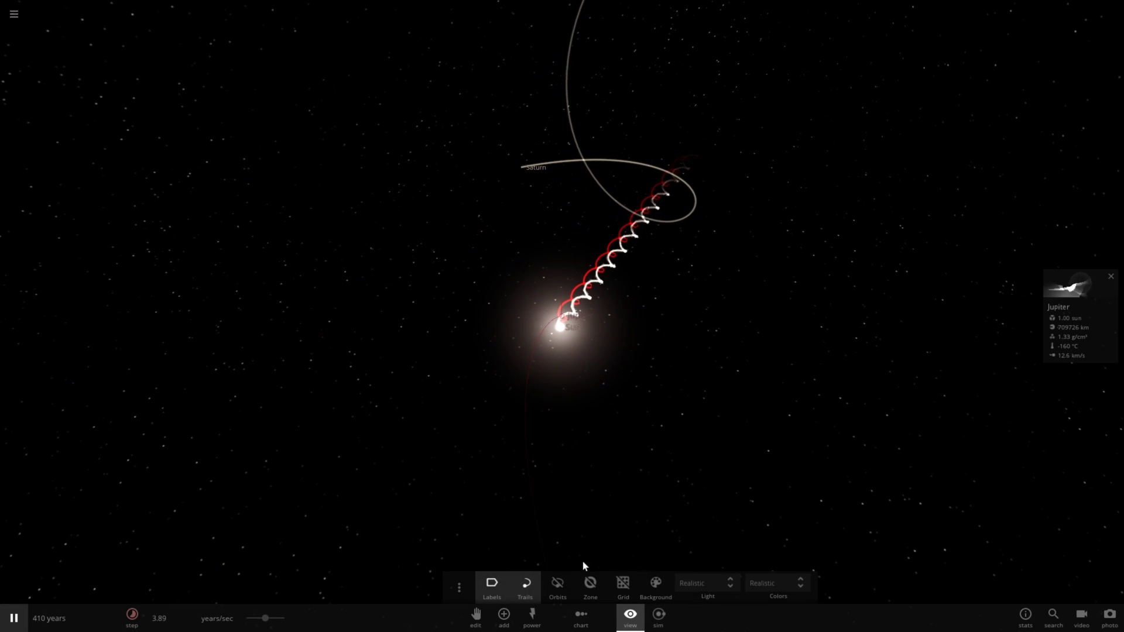
{"action": "left_click", "coordinate": [558, 586]}
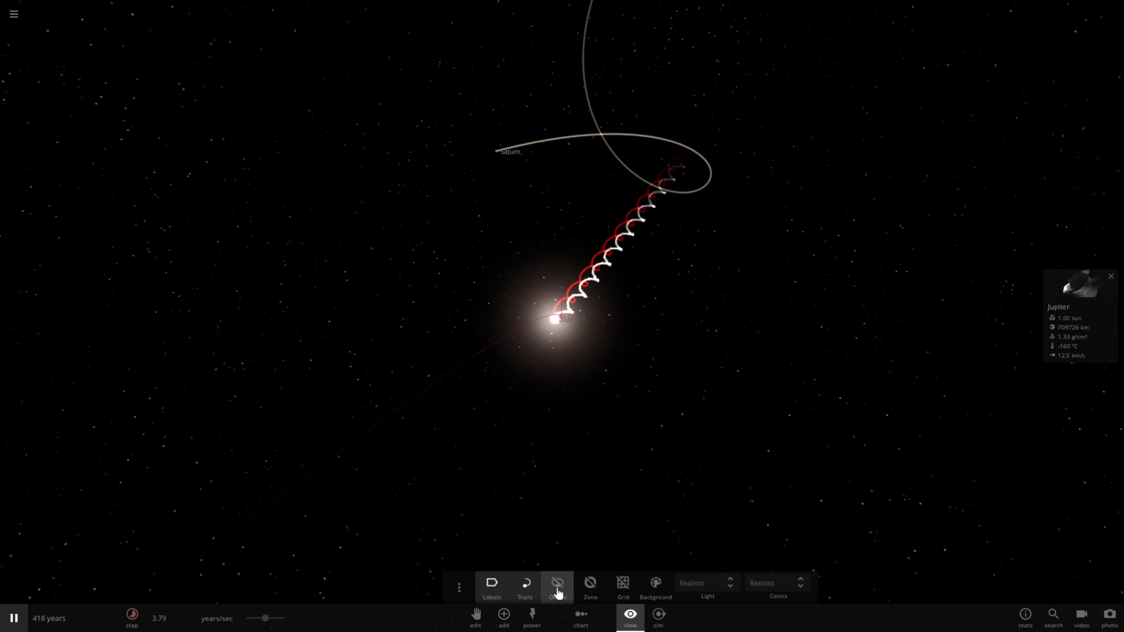
{"action": "left_click", "coordinate": [558, 586]}
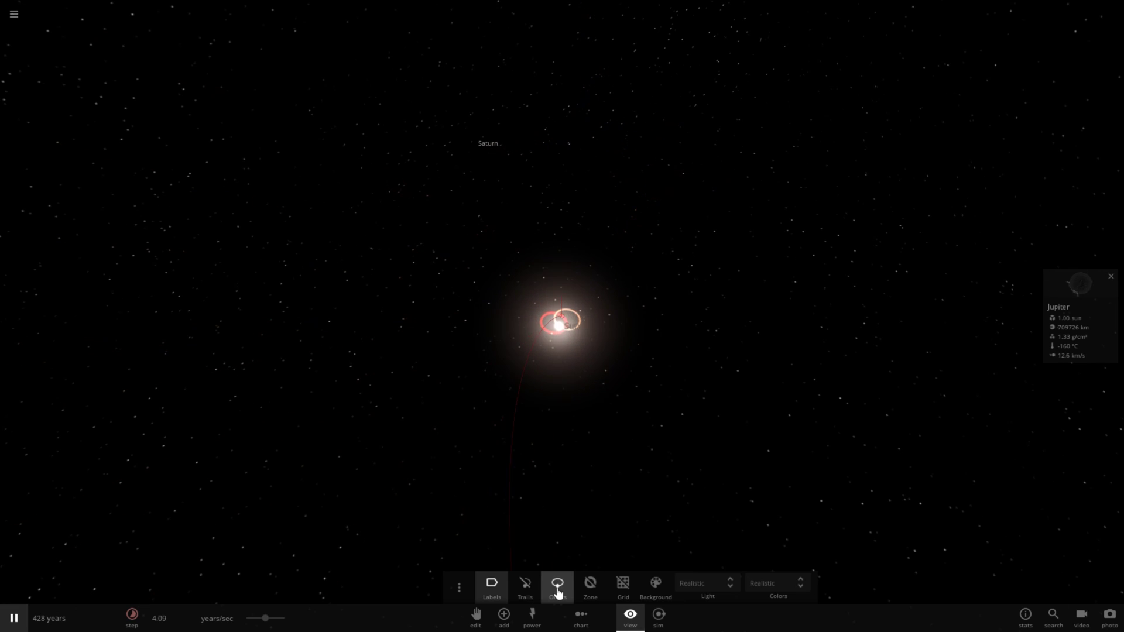
{"action": "left_click", "coordinate": [534, 593]}
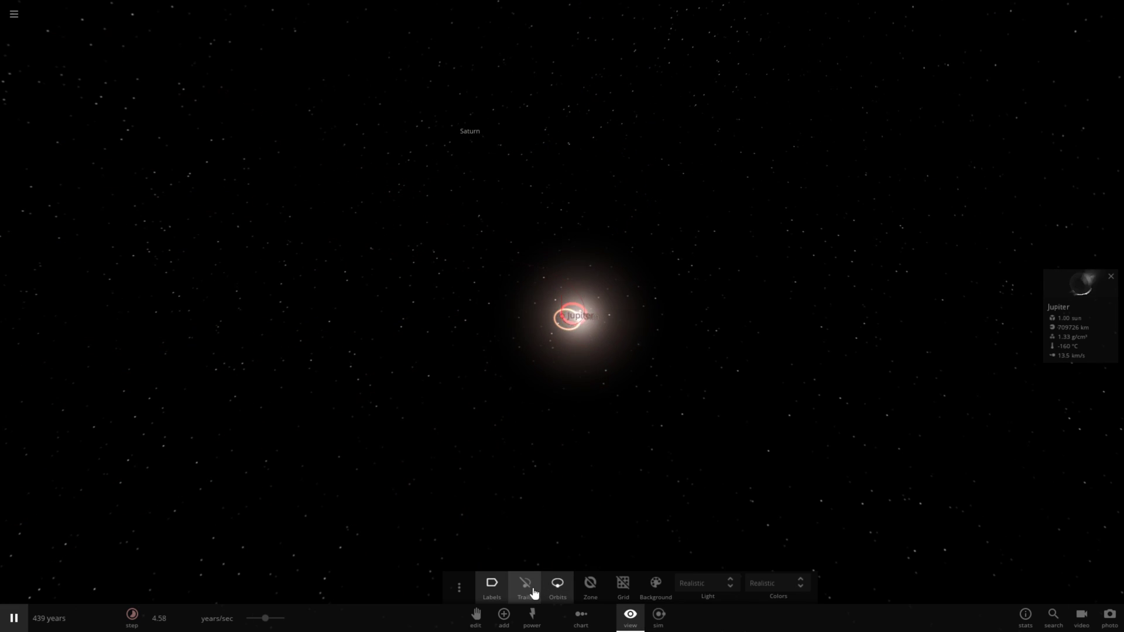
{"action": "left_click", "coordinate": [534, 593]}
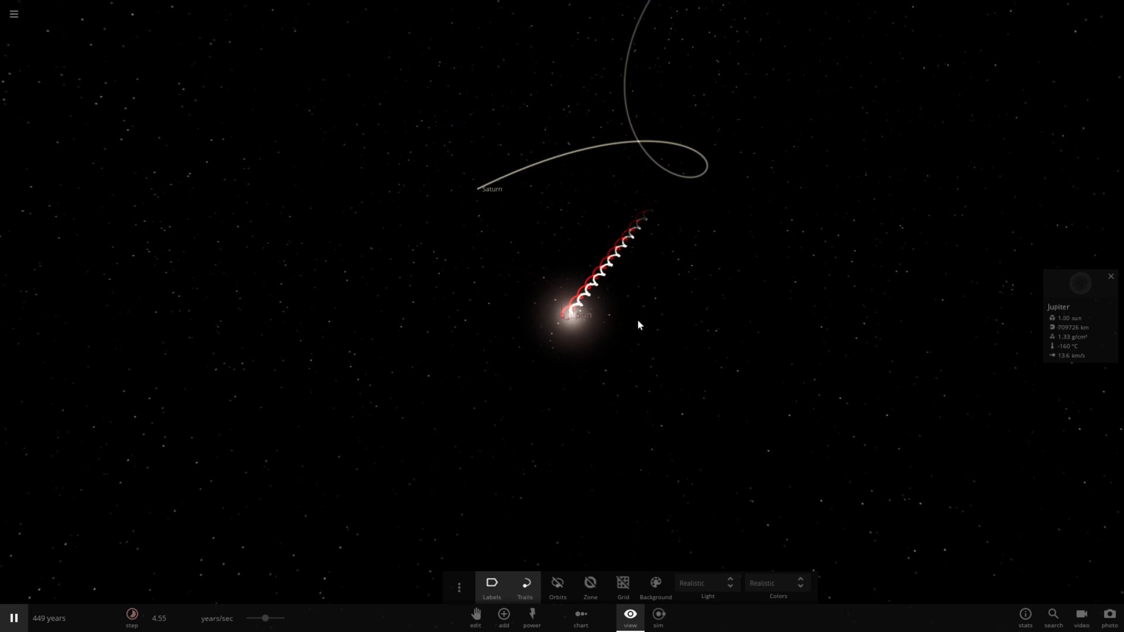
Pause at 460 years and focus on Neptune (772 °C, 120 km/s).
{"action": "scroll", "coordinate": [639, 325], "scroll_direction": "up", "scroll_amount": 5}
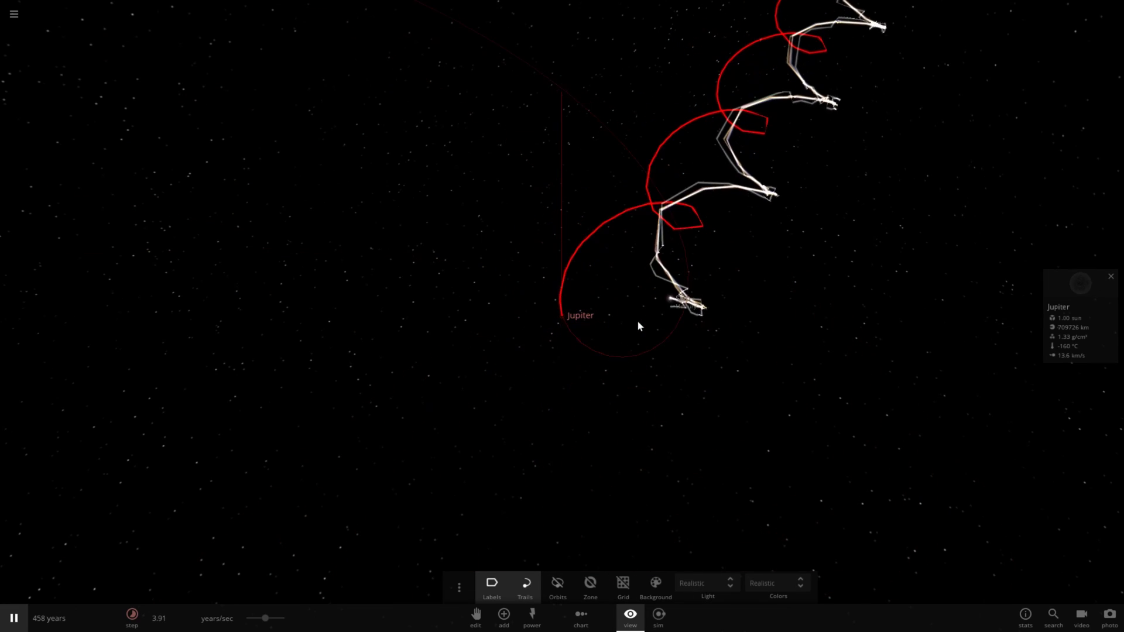
{"action": "key", "text": "space"}
{"action": "left_click", "coordinate": [624, 422]}
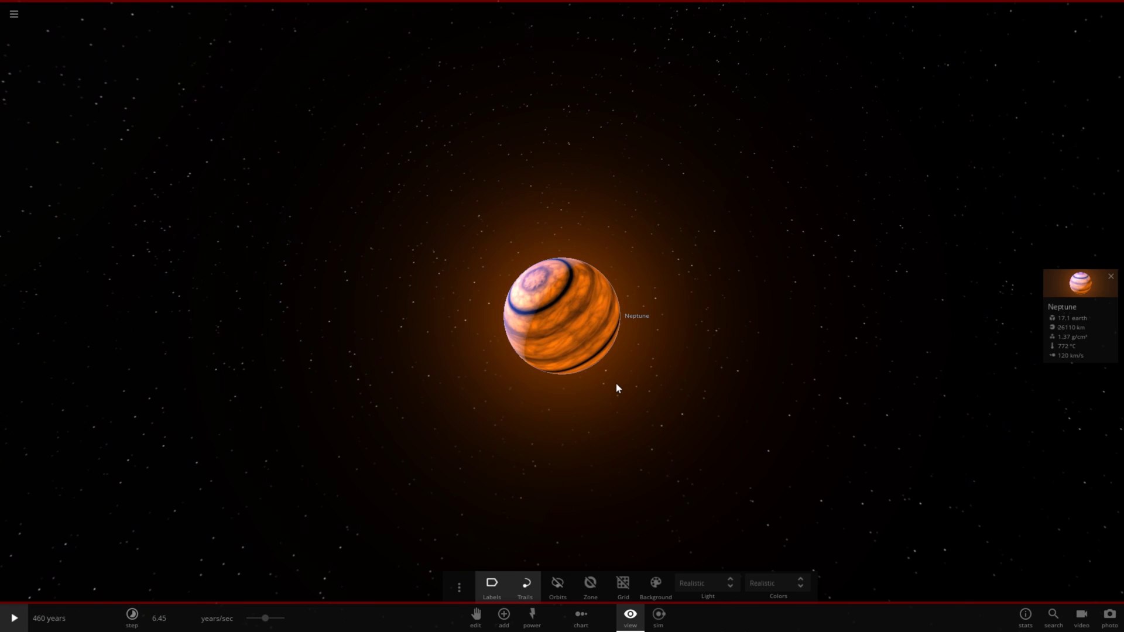
Zoom in on Mercury, then centre on the Sun showing 5502 °C and 7.09 km/s.
{"action": "scroll", "coordinate": [616, 387], "scroll_direction": "down", "scroll_amount": 5}
{"action": "scroll", "coordinate": [616, 388], "scroll_direction": "down", "scroll_amount": 3}
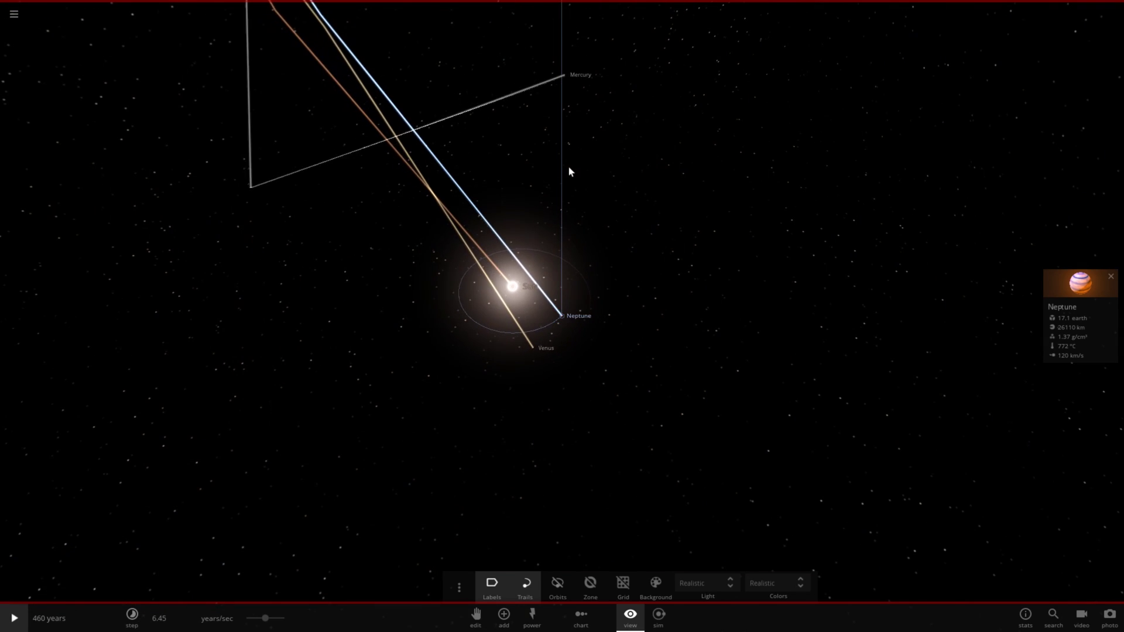
{"action": "left_click", "coordinate": [563, 97]}
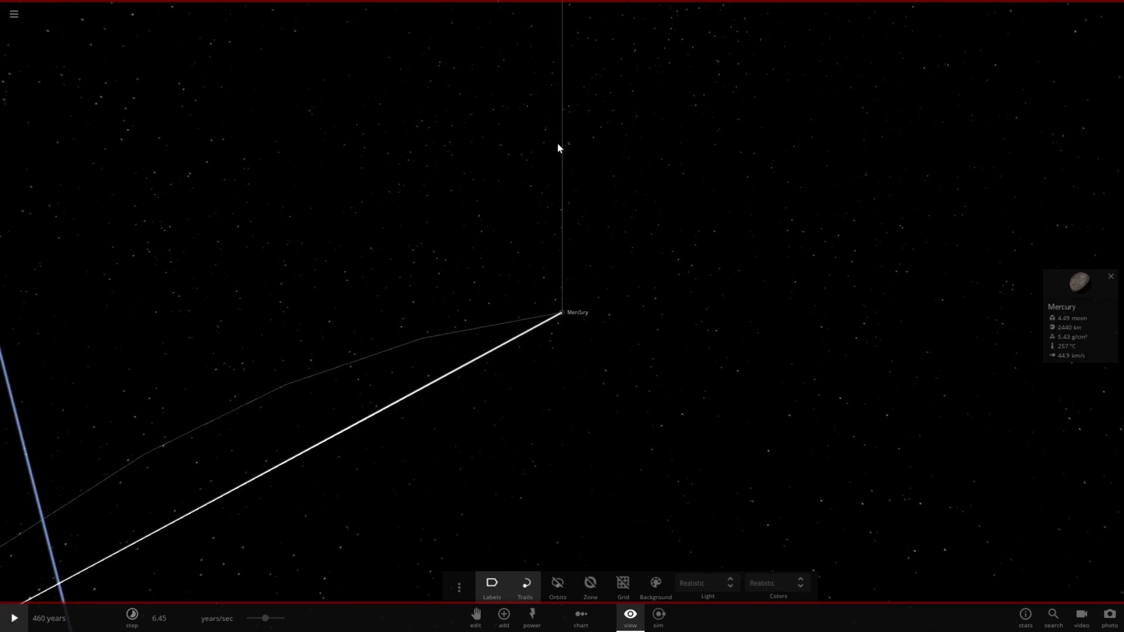
{"action": "scroll", "coordinate": [558, 147], "scroll_direction": "up", "scroll_amount": 5}
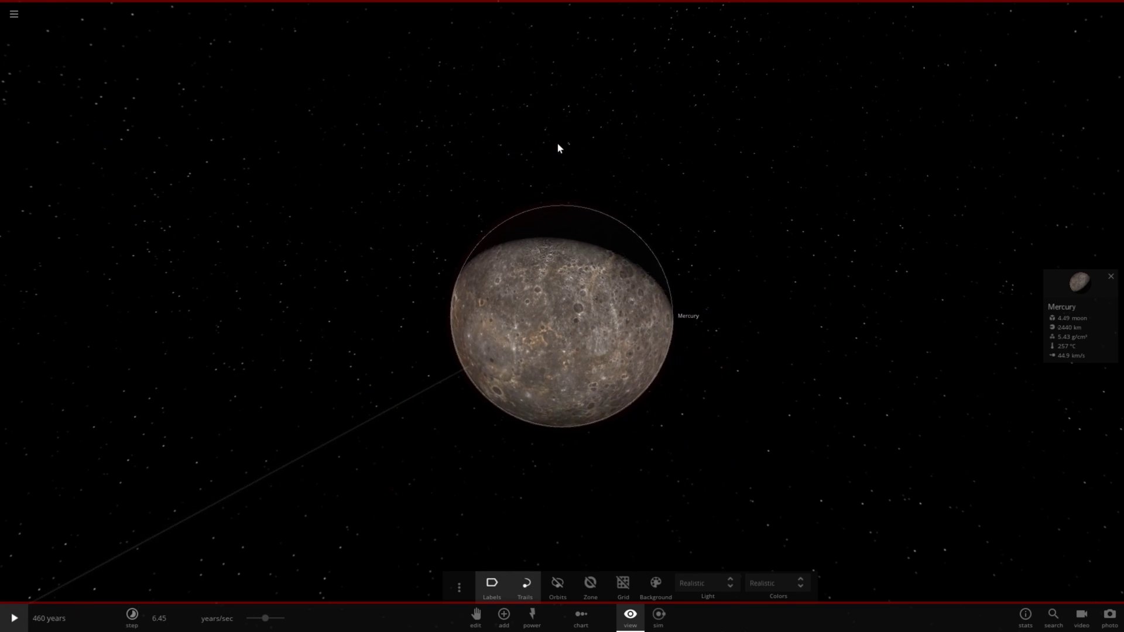
{"action": "scroll", "coordinate": [540, 308], "scroll_direction": "up", "scroll_amount": 5}
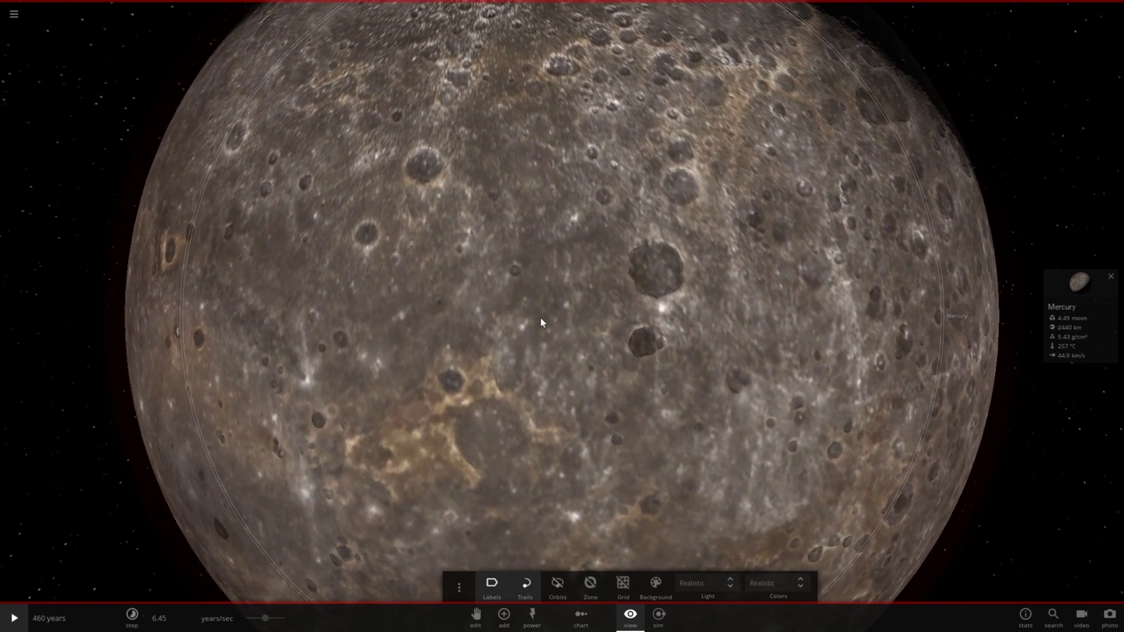
{"action": "scroll", "coordinate": [540, 318], "scroll_direction": "down", "scroll_amount": 10}
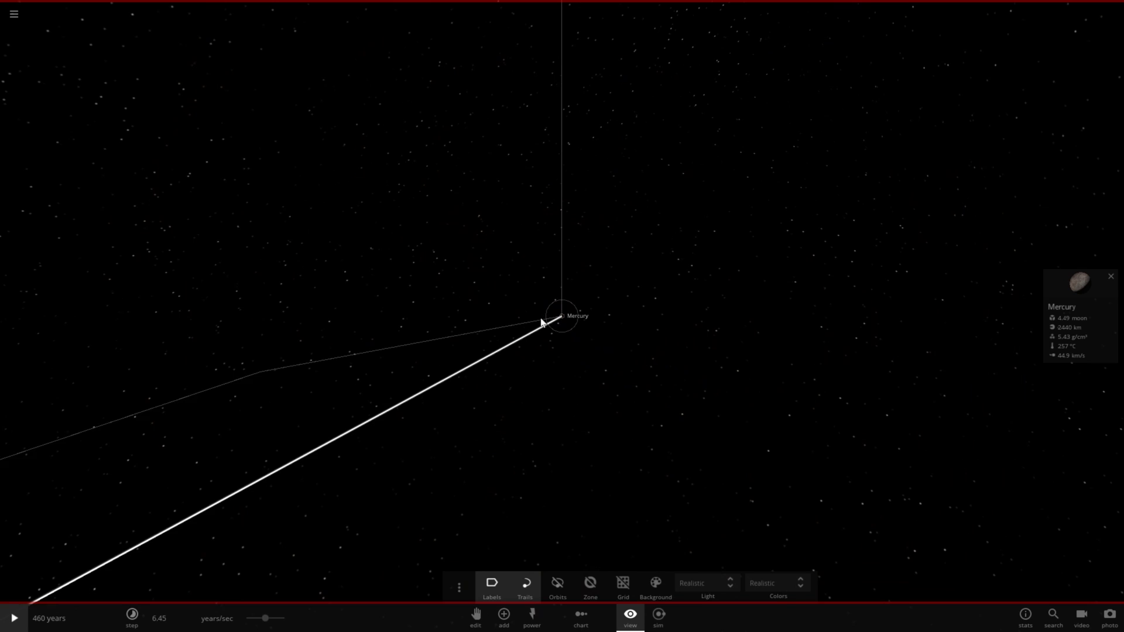
{"action": "left_click", "coordinate": [525, 498]}
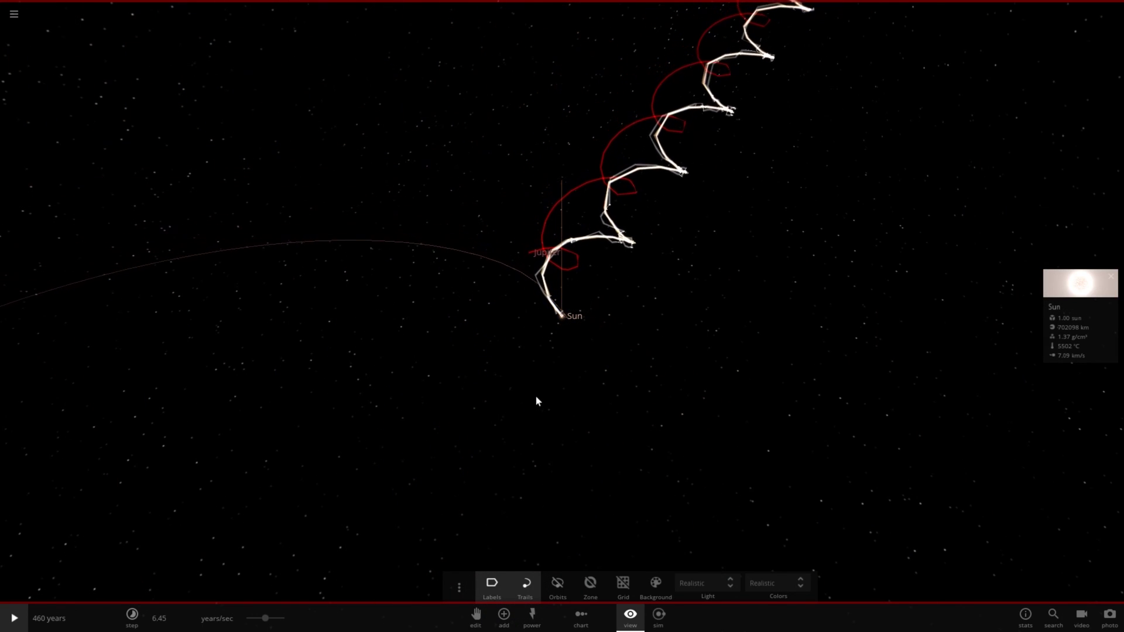
Resume the simulation at about 3 years per second and close the View options panel.
{"action": "key", "text": "space"}
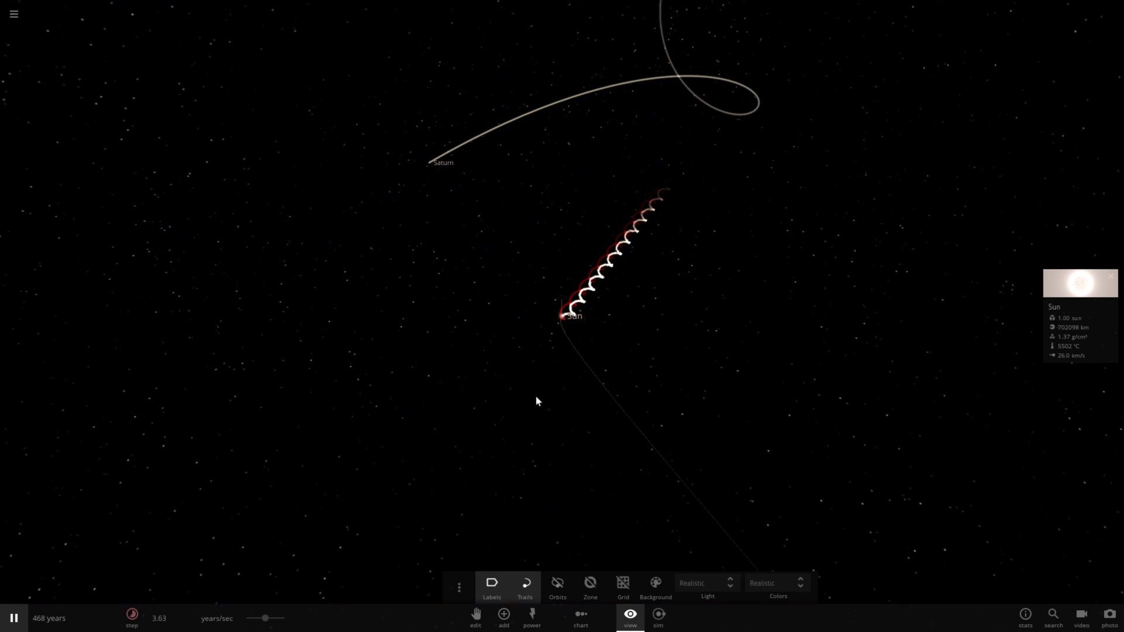
{"action": "left_click", "coordinate": [279, 619]}
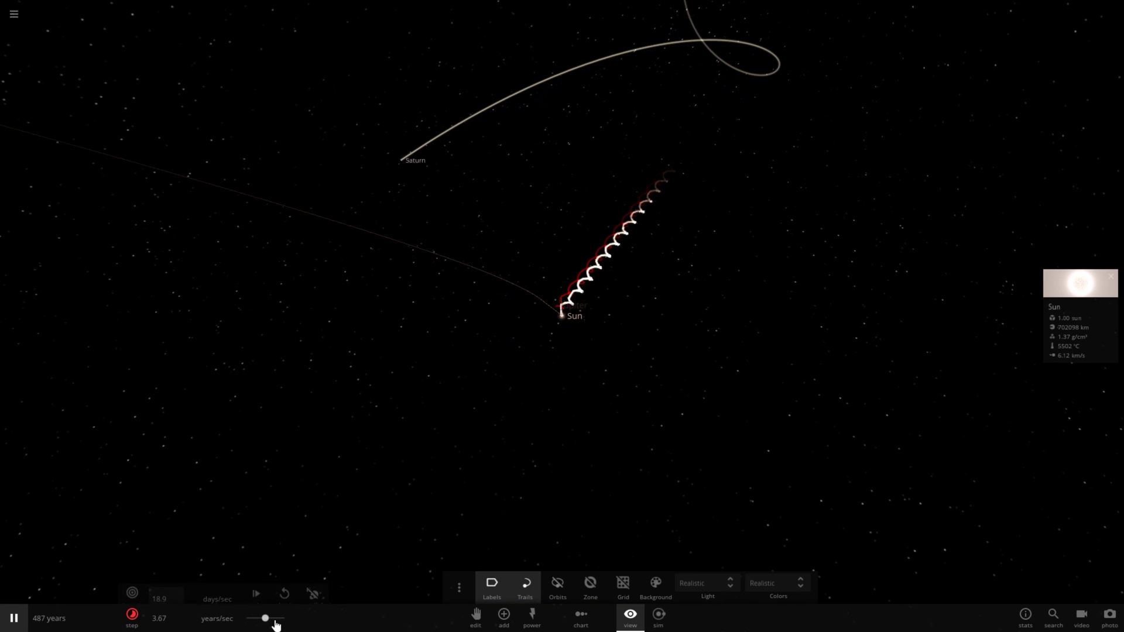
{"action": "left_click_drag", "start_coordinate": [272, 622], "coordinate": [255, 621]}
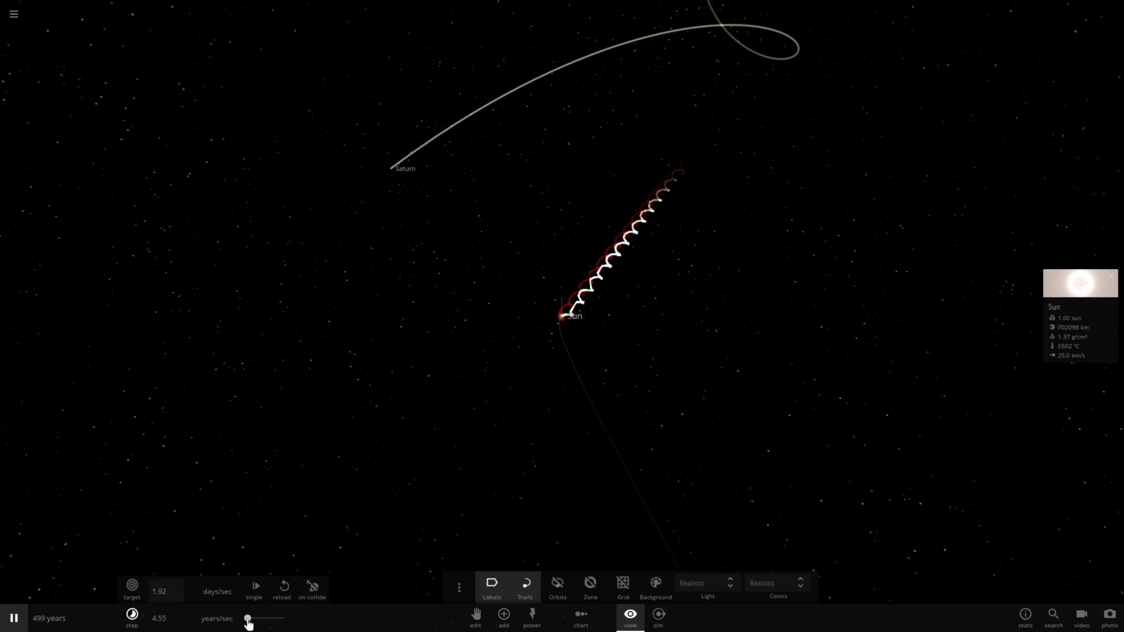
{"action": "scroll", "coordinate": [426, 392], "scroll_direction": "up", "scroll_amount": 5}
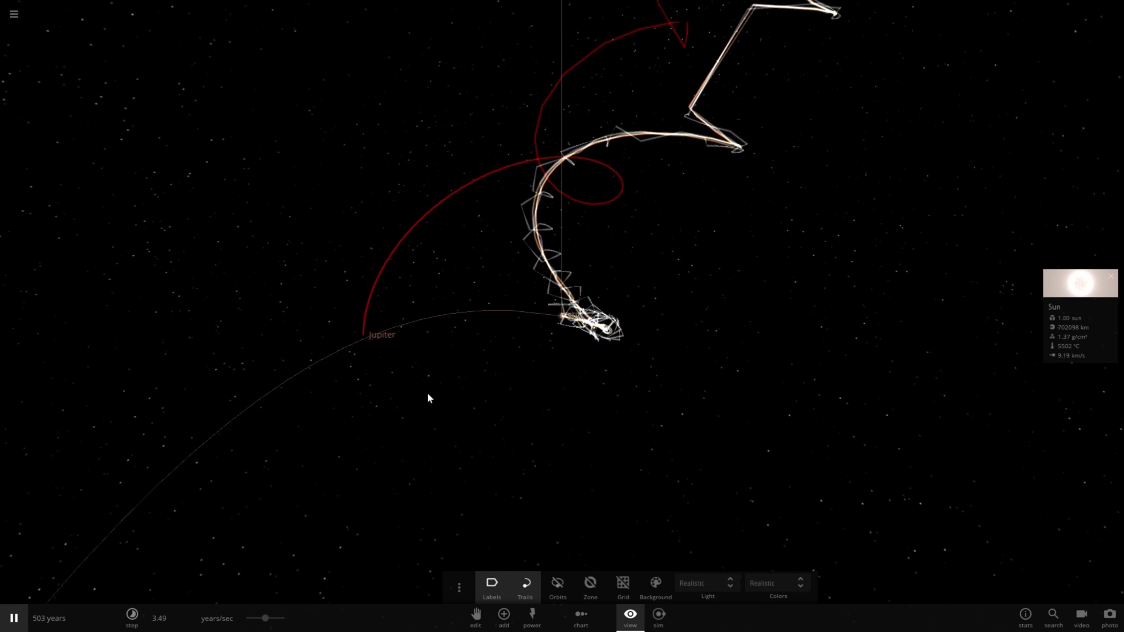
{"action": "scroll", "coordinate": [428, 395], "scroll_direction": "down", "scroll_amount": 5}
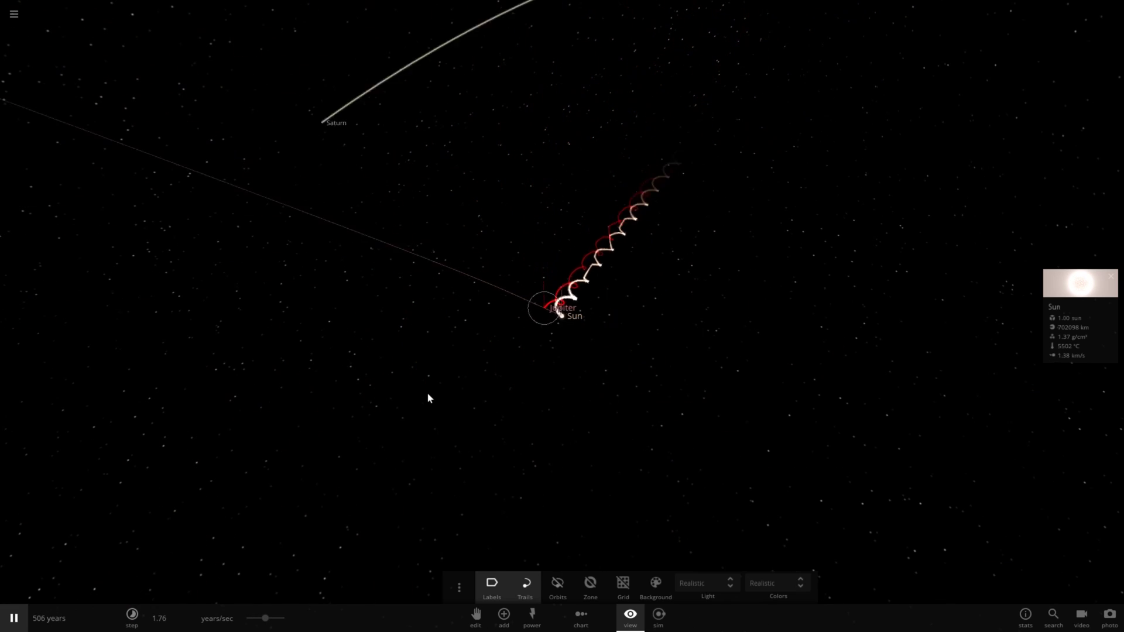
{"action": "scroll", "coordinate": [427, 398], "scroll_direction": "up", "scroll_amount": 5}
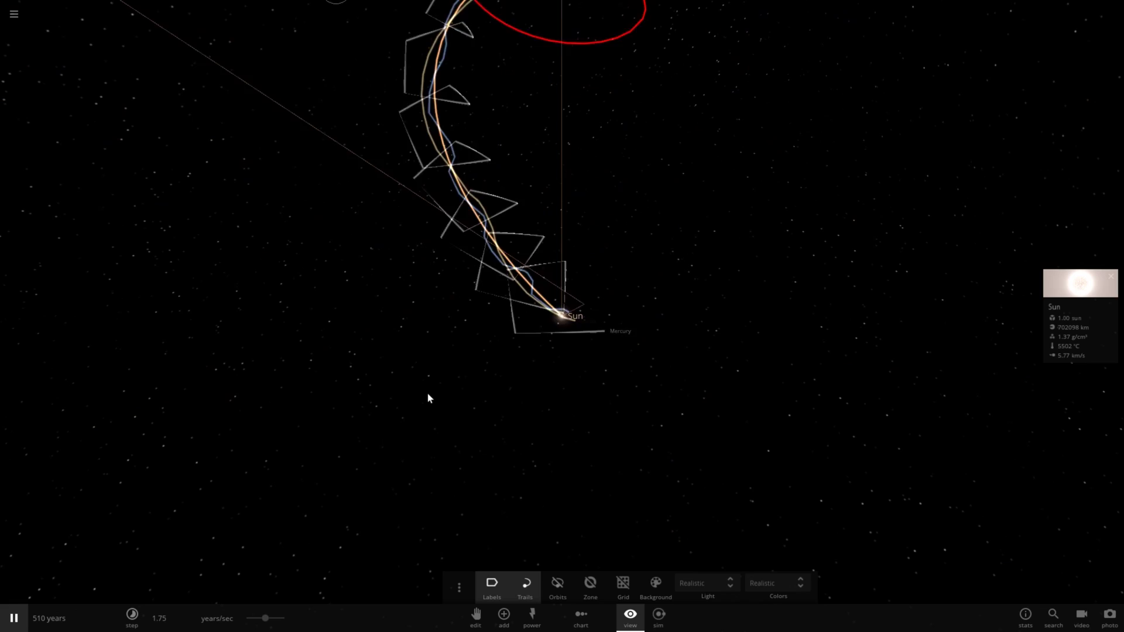
{"action": "scroll", "coordinate": [427, 394], "scroll_direction": "down", "scroll_amount": 5}
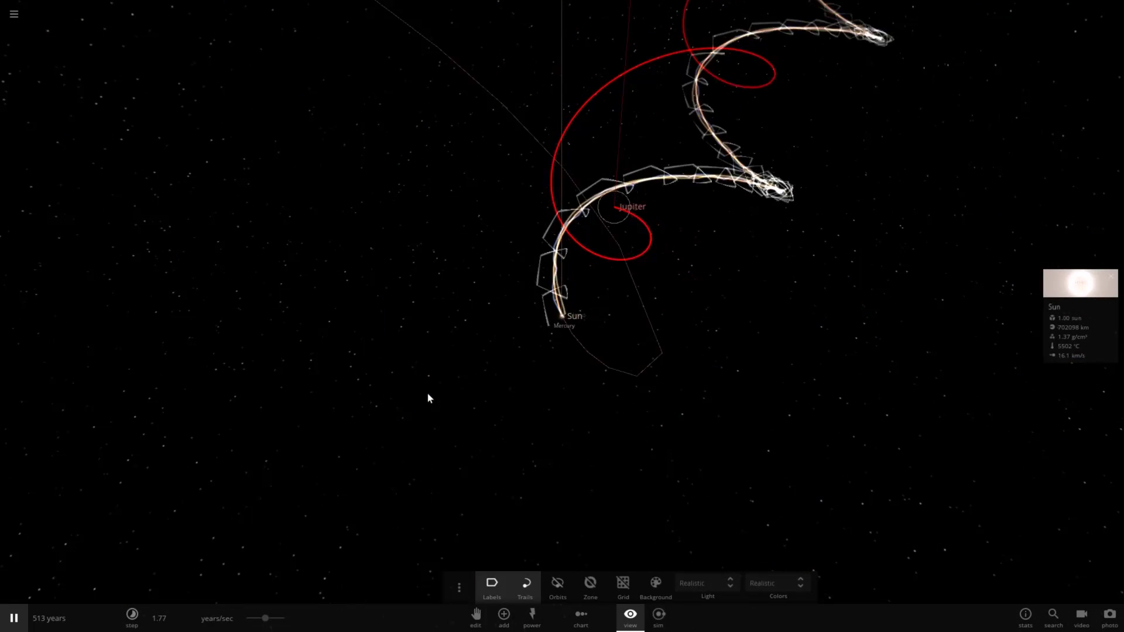
{"action": "scroll", "coordinate": [428, 398], "scroll_direction": "down", "scroll_amount": 3}
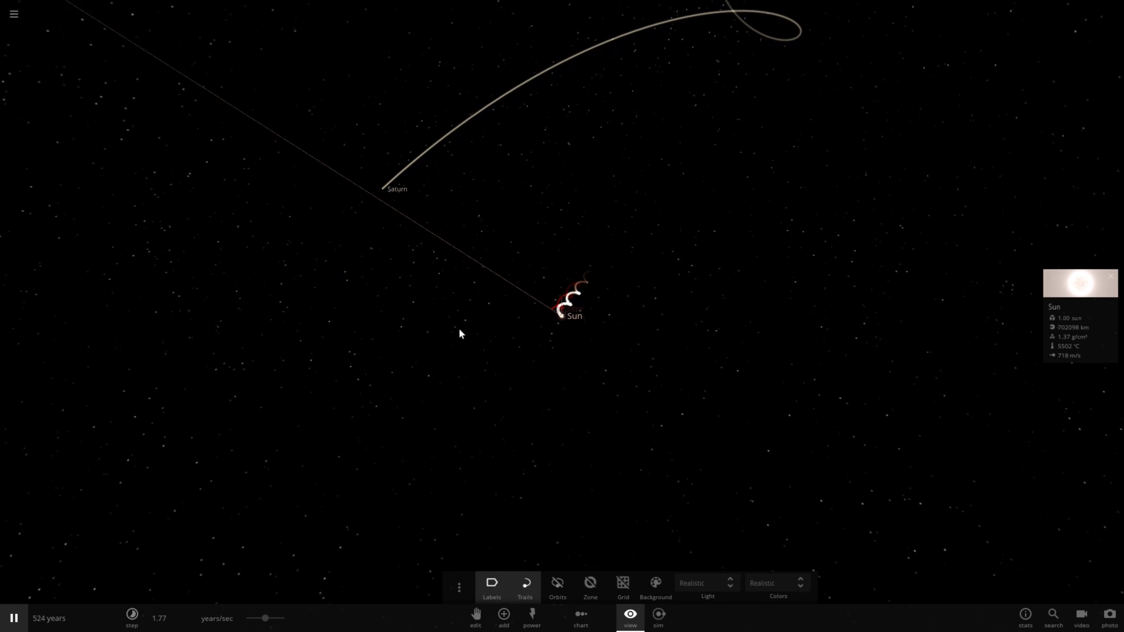
{"action": "scroll", "coordinate": [554, 334], "scroll_direction": "up", "scroll_amount": 5}
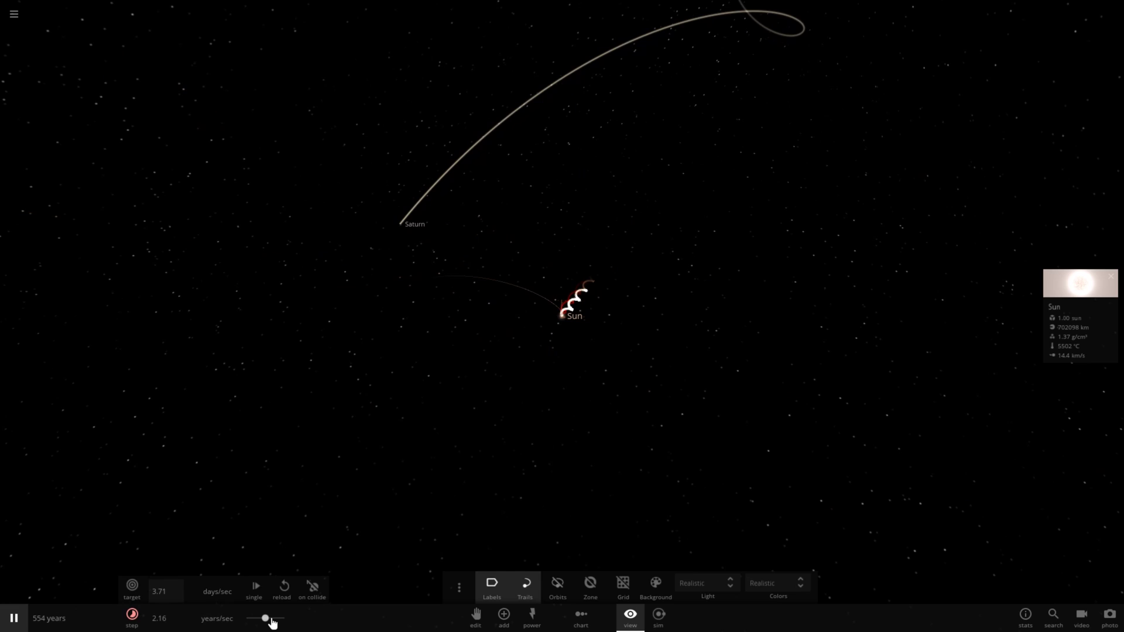
{"action": "left_click_drag", "start_coordinate": [270, 622], "coordinate": [261, 620]}
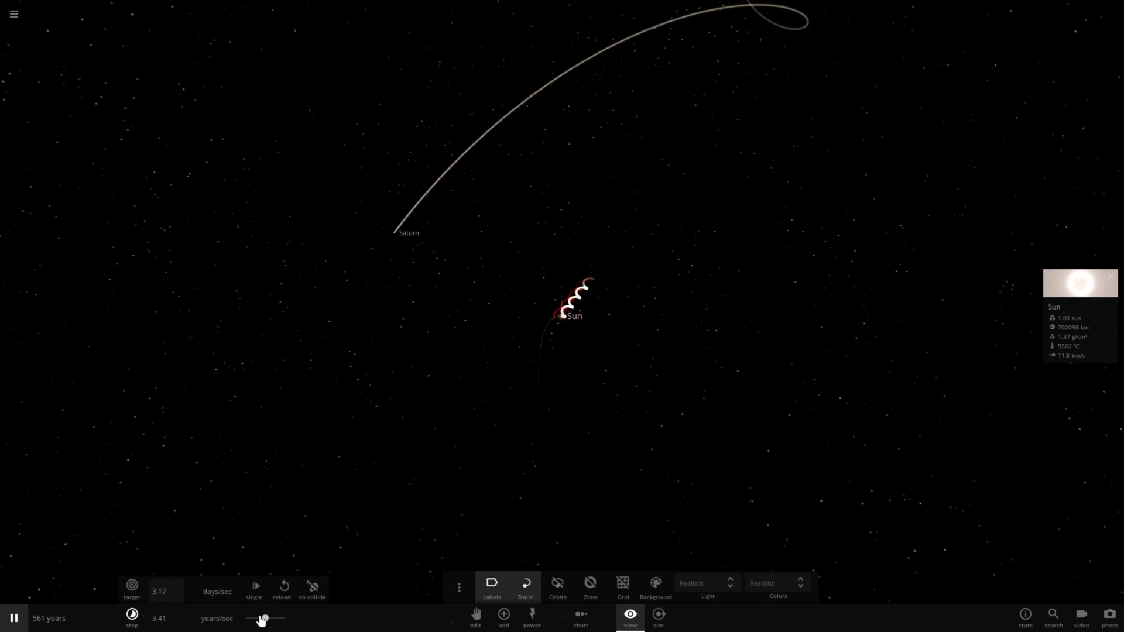
{"action": "left_click", "coordinate": [630, 620]}
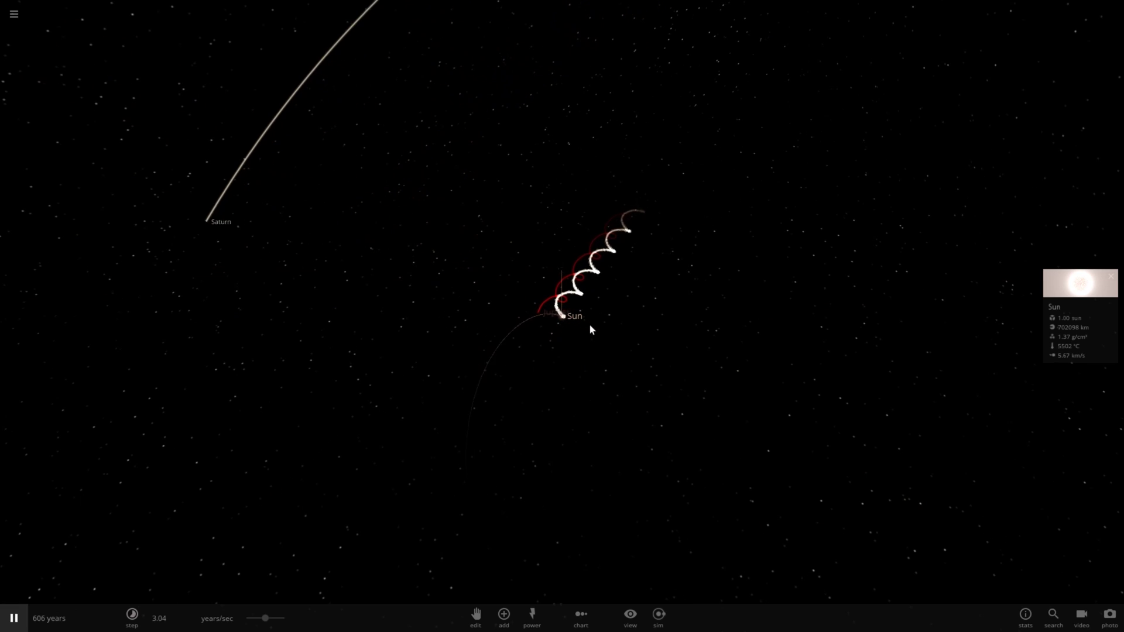
Delete Neptune and Venus, then resume at about 80 years per second.
{"action": "key", "text": "space"}
{"action": "scroll", "coordinate": [589, 324], "scroll_direction": "up", "scroll_amount": 5}
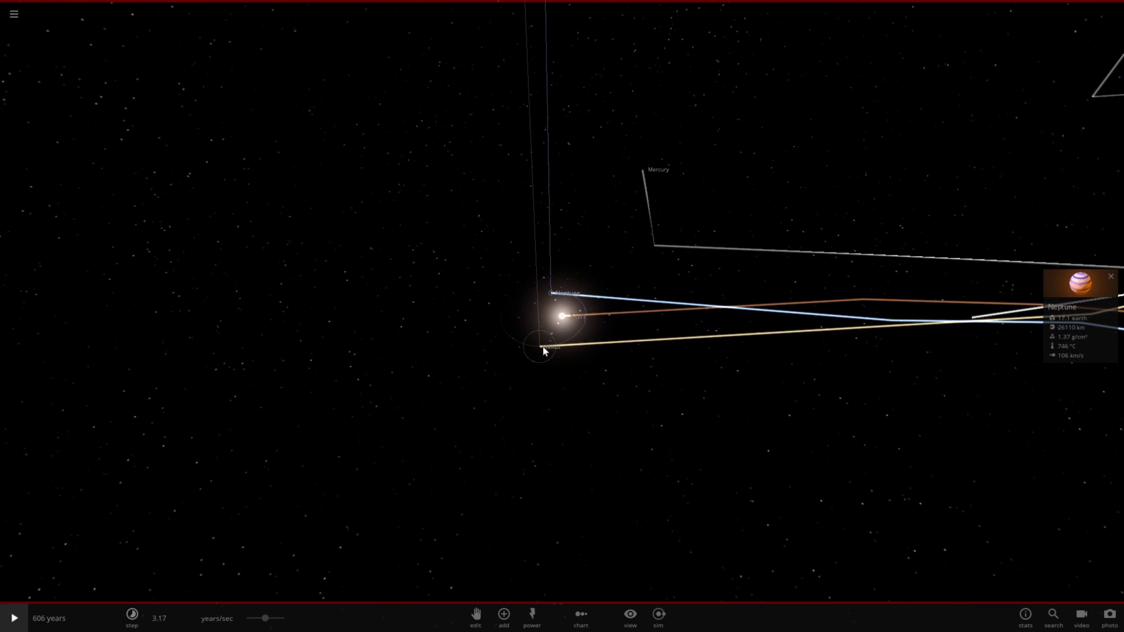
{"action": "key", "text": "Delete"}
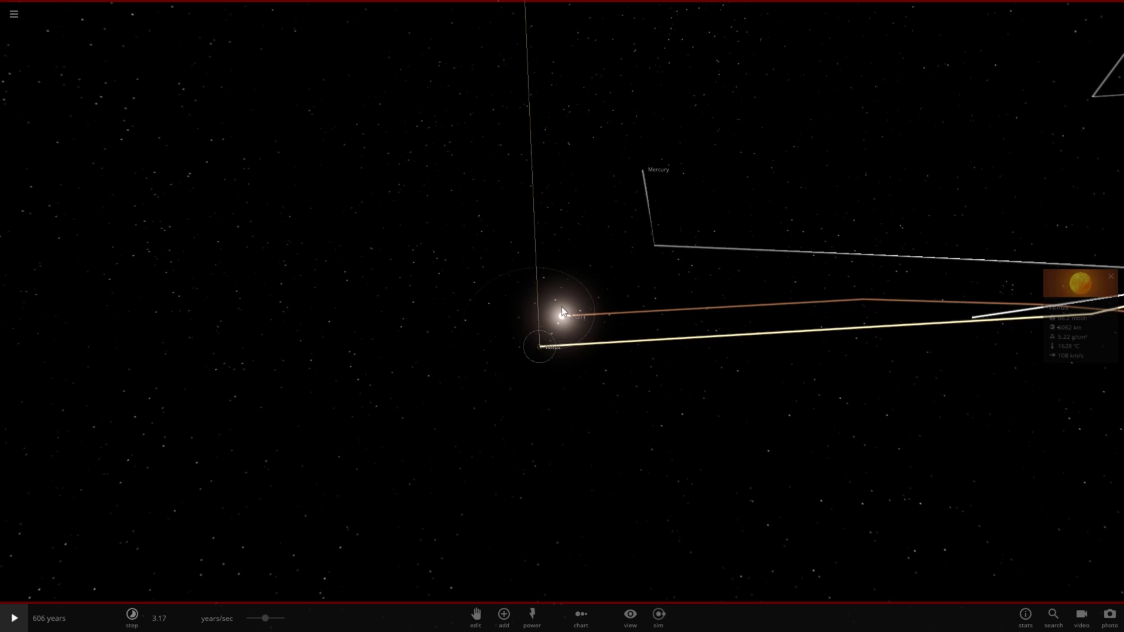
{"action": "key", "text": "Delete"}
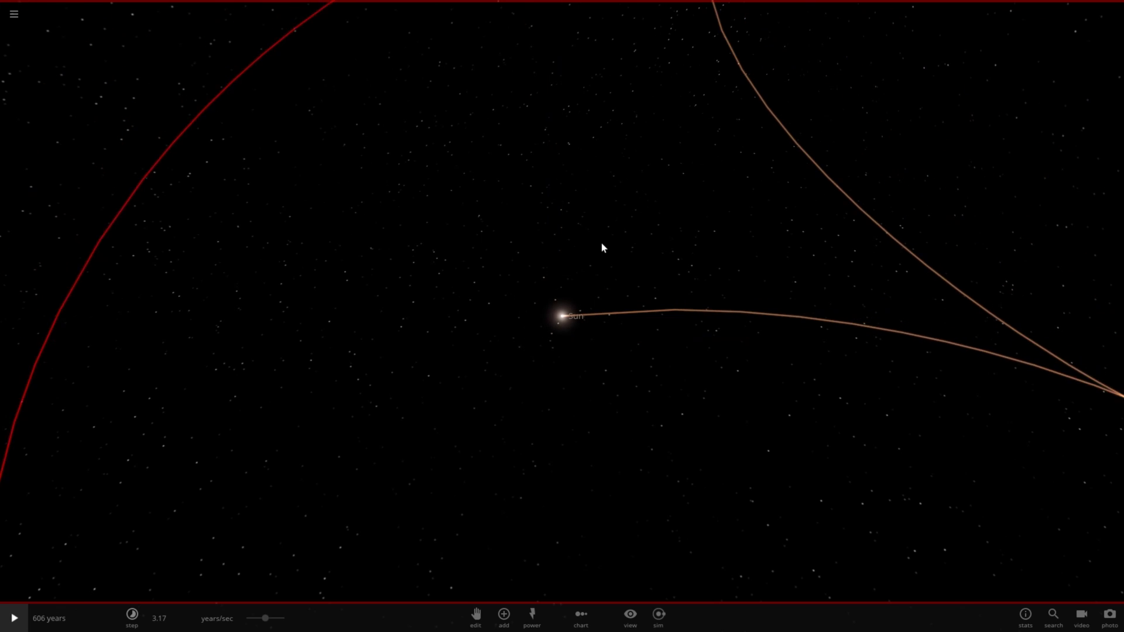
{"action": "key", "text": "space"}
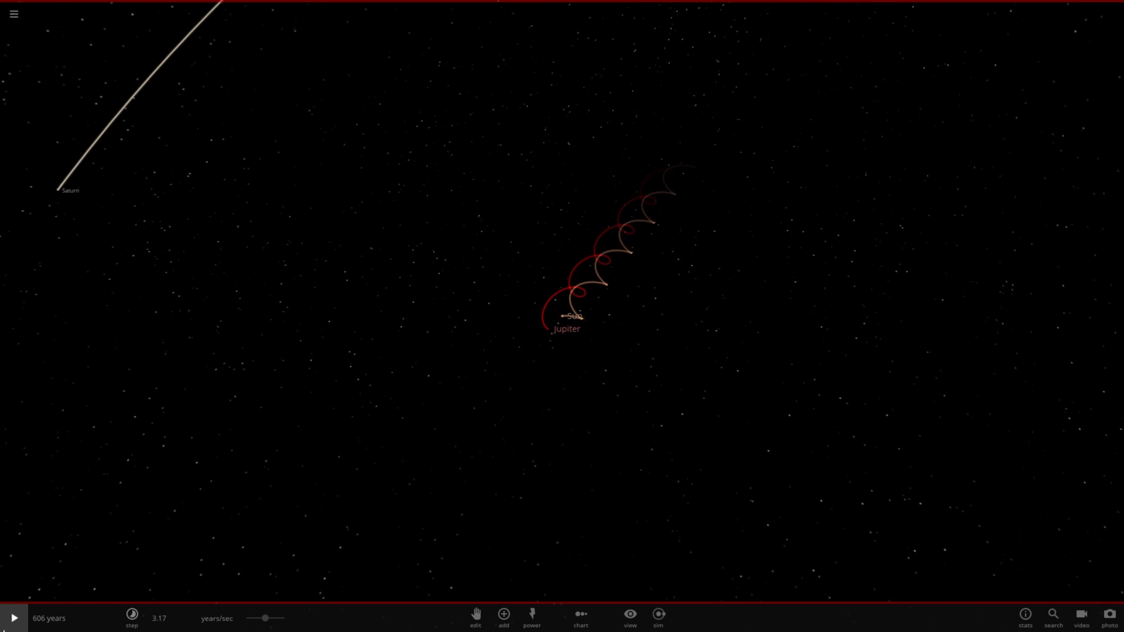
{"action": "left_click_drag", "start_coordinate": [263, 622], "coordinate": [283, 617]}
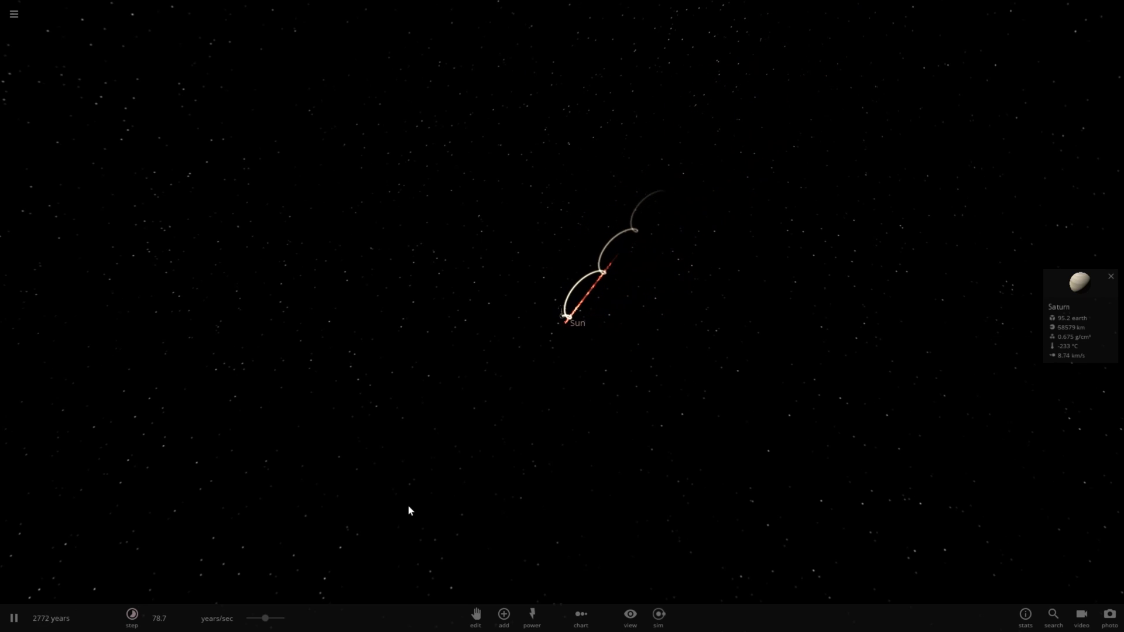
Browse Saturn's Motion and Temperature tabs, ending on Basic properties with eccentricity 1.00.
{"action": "left_click", "coordinate": [1056, 289]}
{"action": "left_click", "coordinate": [966, 147]}
{"action": "scroll", "coordinate": [979, 340], "scroll_direction": "down", "scroll_amount": 6}
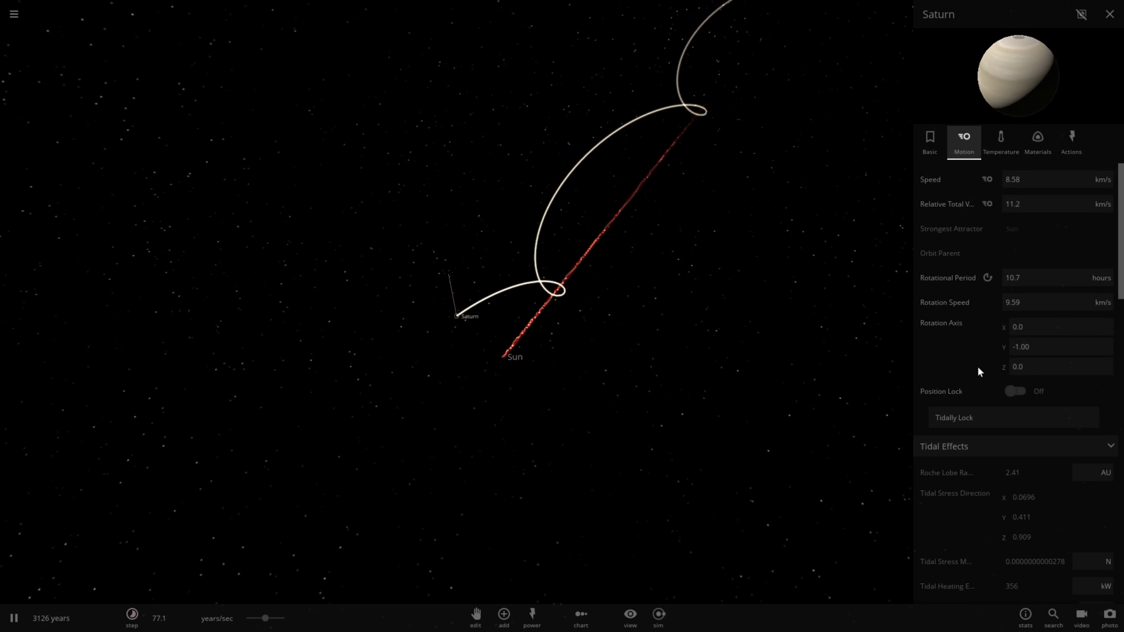
{"action": "scroll", "coordinate": [979, 371], "scroll_direction": "down", "scroll_amount": 2}
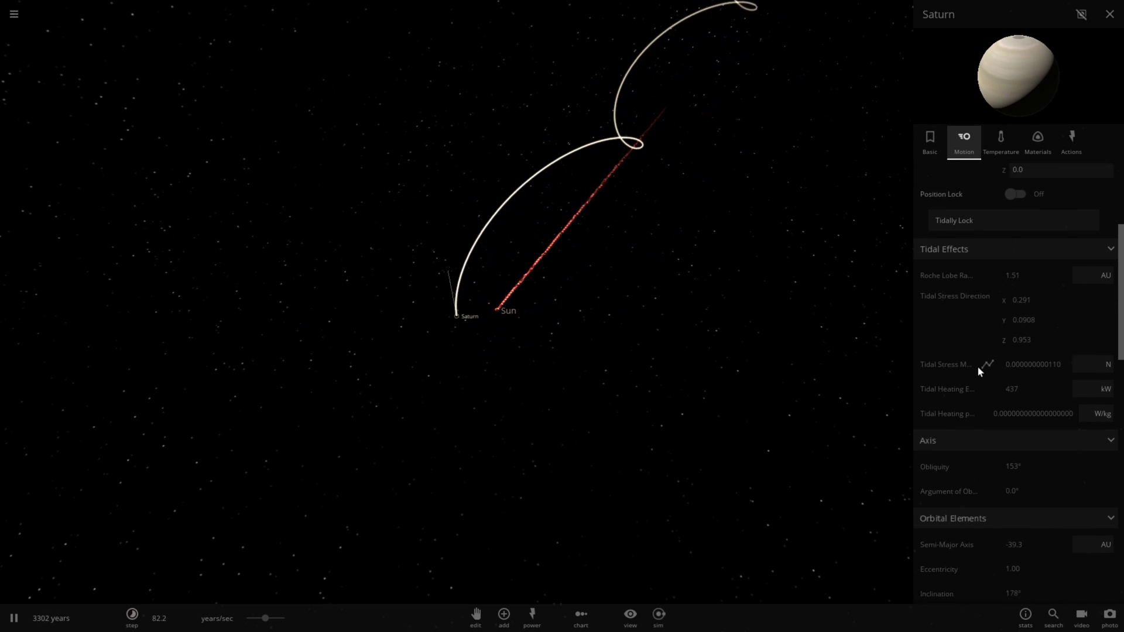
{"action": "scroll", "coordinate": [979, 372], "scroll_direction": "down", "scroll_amount": 2}
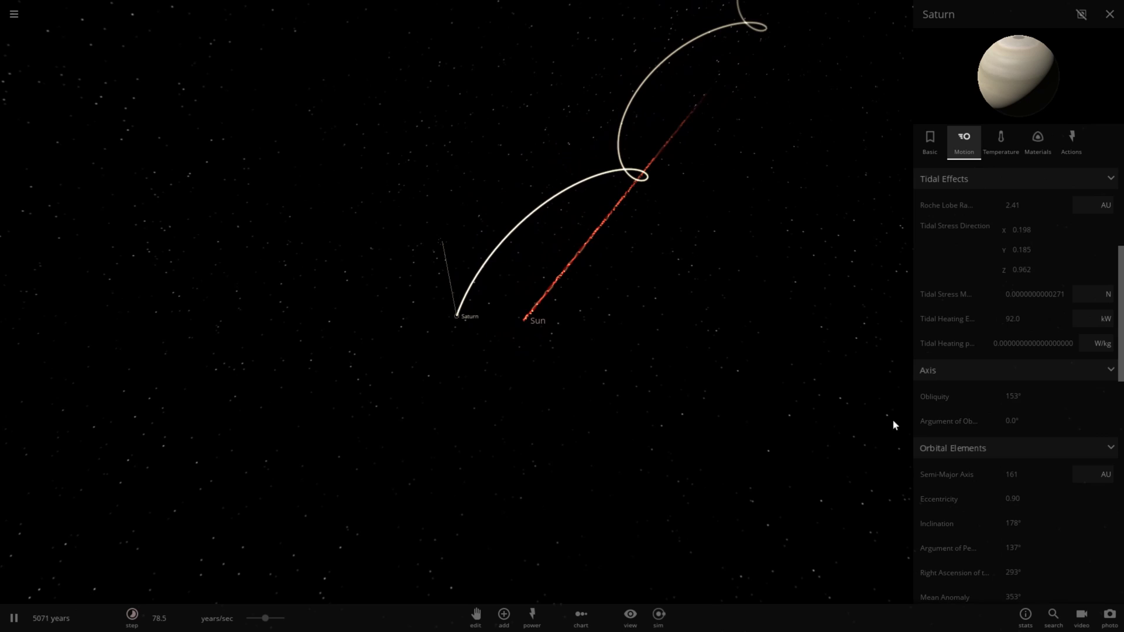
{"action": "left_click", "coordinate": [1004, 151]}
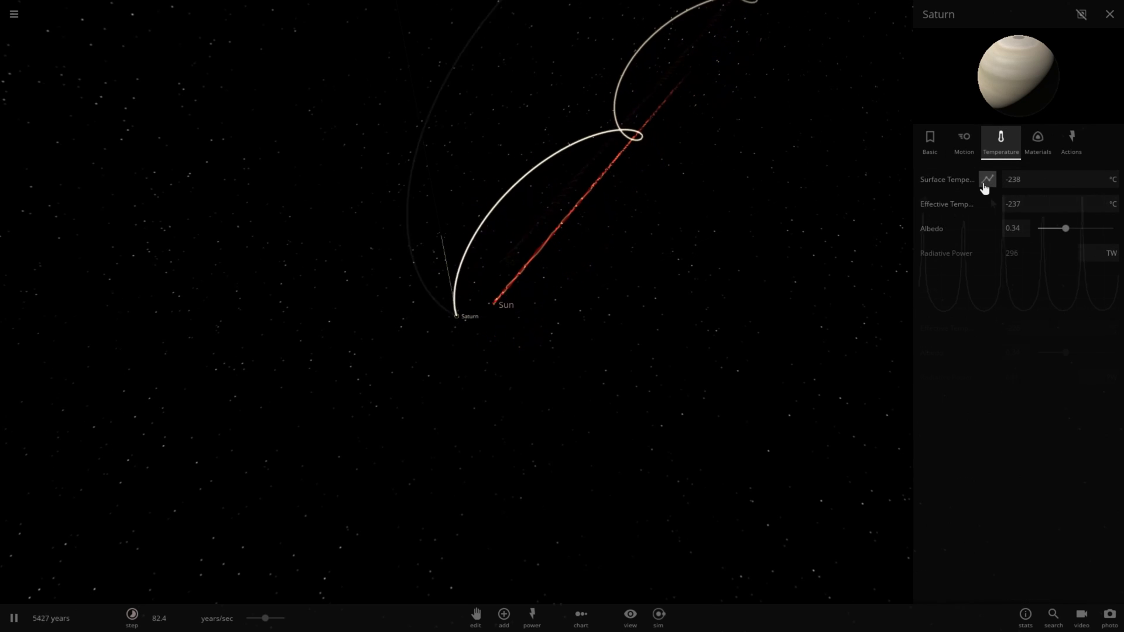
{"action": "left_click", "coordinate": [931, 144]}
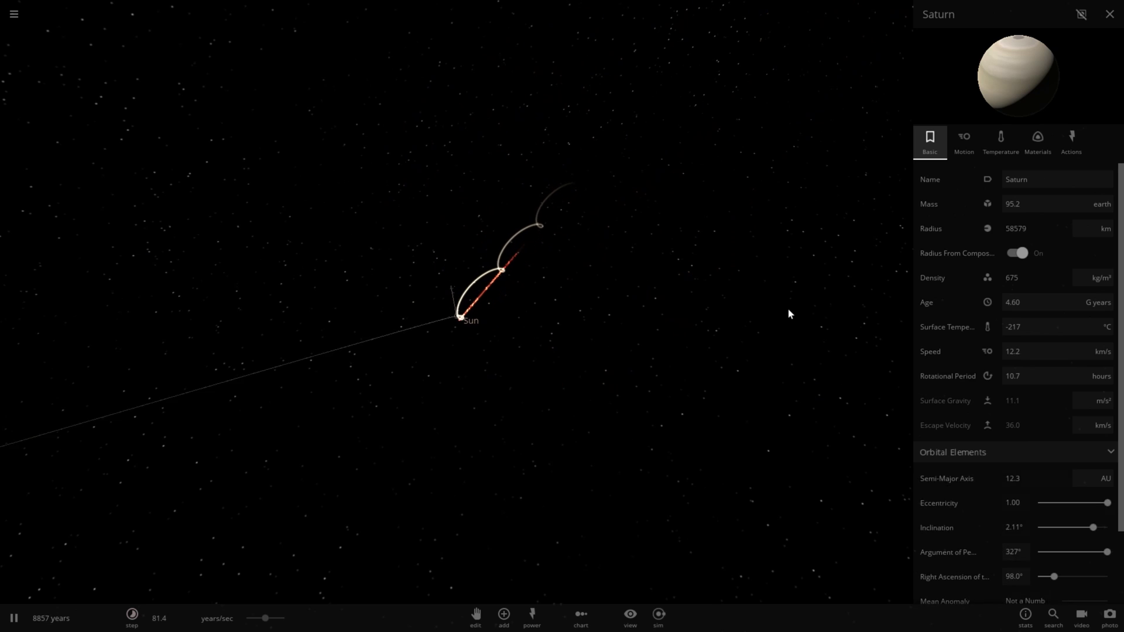
{"action": "scroll", "coordinate": [581, 342], "scroll_direction": "up", "scroll_amount": 5}
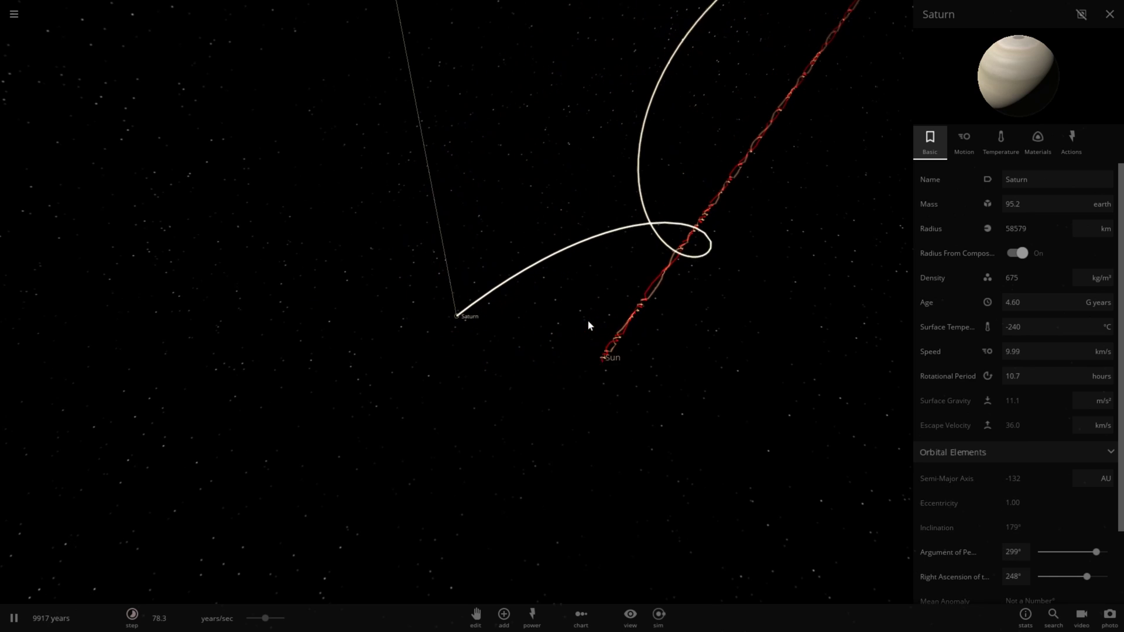
Load a solar system from My Sims, check Jupiter, and focus on Earth (6371 km, 30.0 km/s).
{"action": "left_click", "coordinate": [14, 14]}
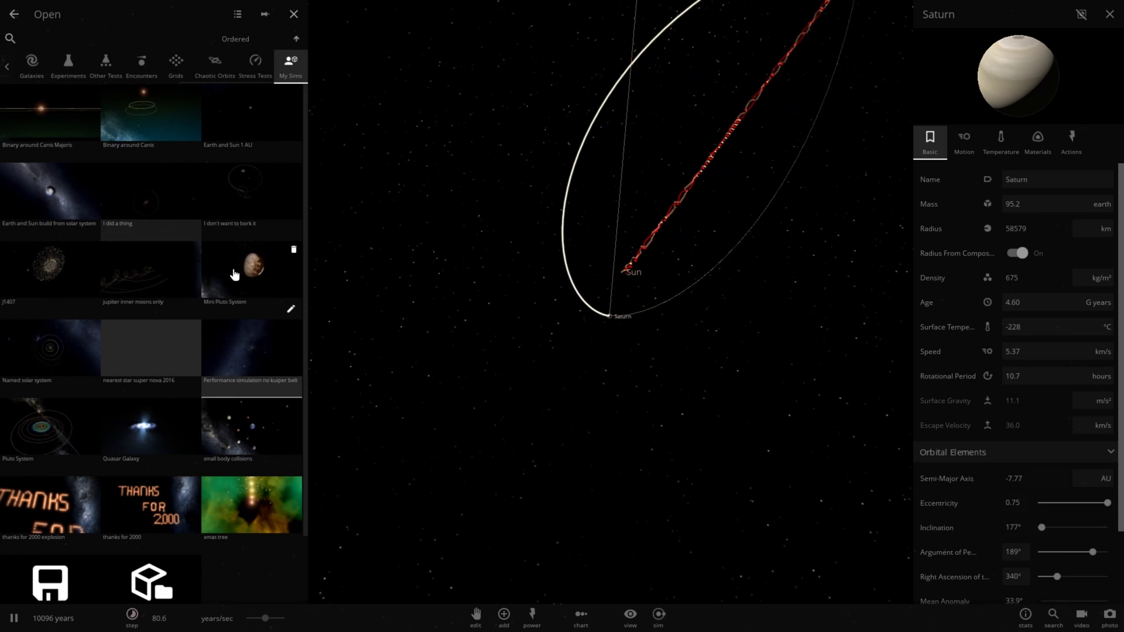
{"action": "left_click", "coordinate": [234, 369]}
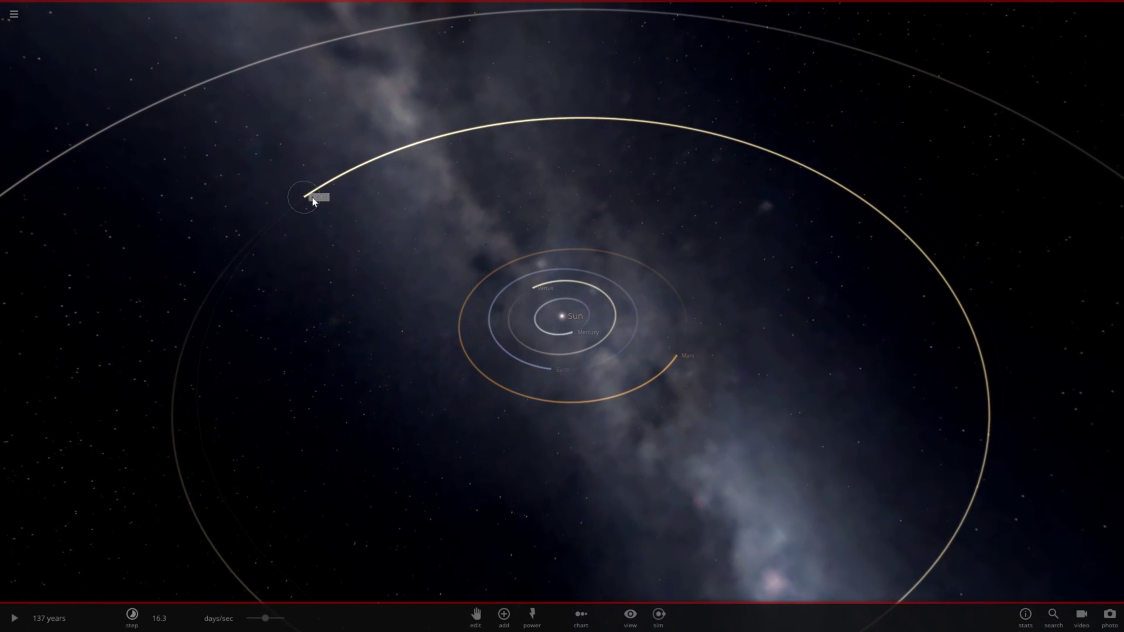
{"action": "left_click", "coordinate": [312, 197]}
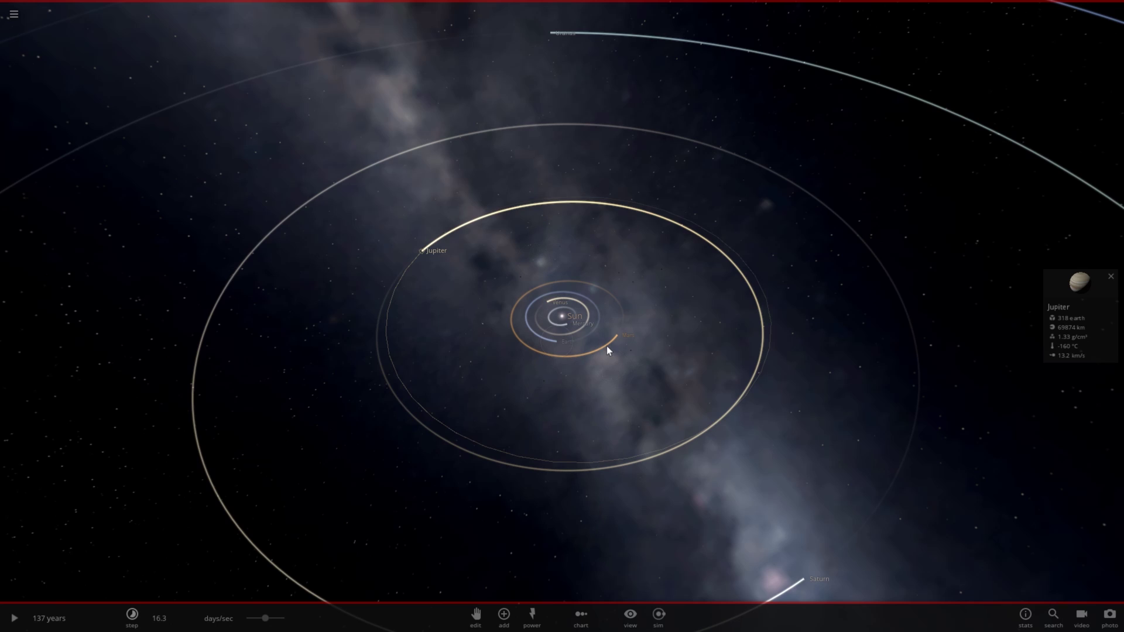
{"action": "double_click", "coordinate": [560, 345]}
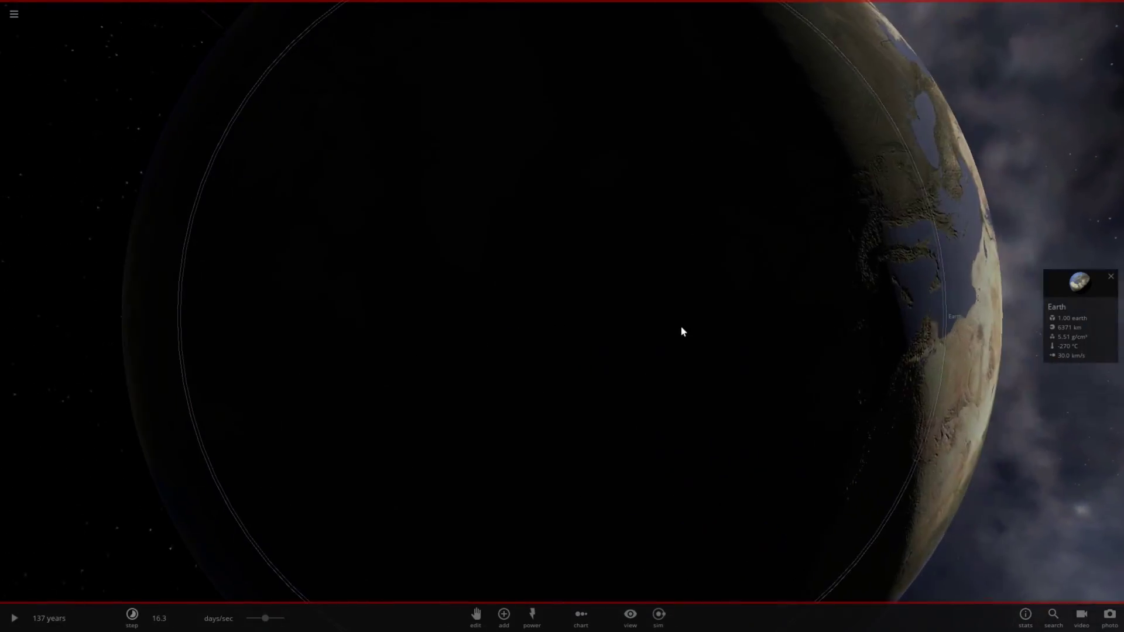
{"action": "left_click_drag", "start_coordinate": [681, 331], "coordinate": [574, 329]}
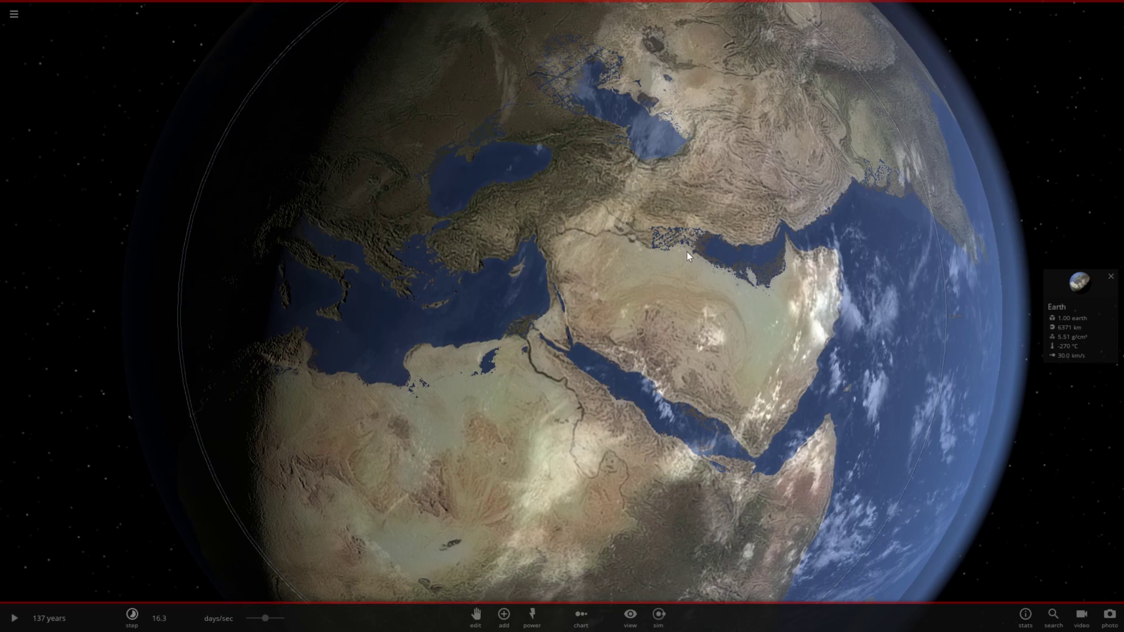
{"action": "left_click_drag", "start_coordinate": [686, 254], "coordinate": [638, 278]}
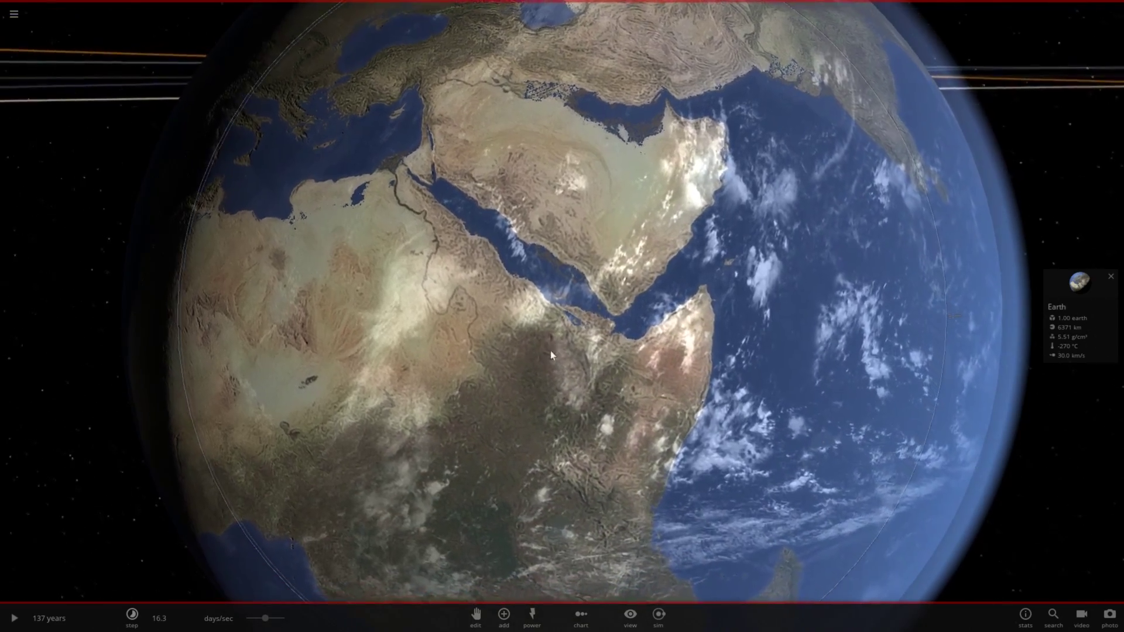
{"action": "left_click_drag", "start_coordinate": [550, 354], "coordinate": [346, 301]}
{"action": "scroll", "coordinate": [346, 301], "scroll_direction": "down", "scroll_amount": 10}
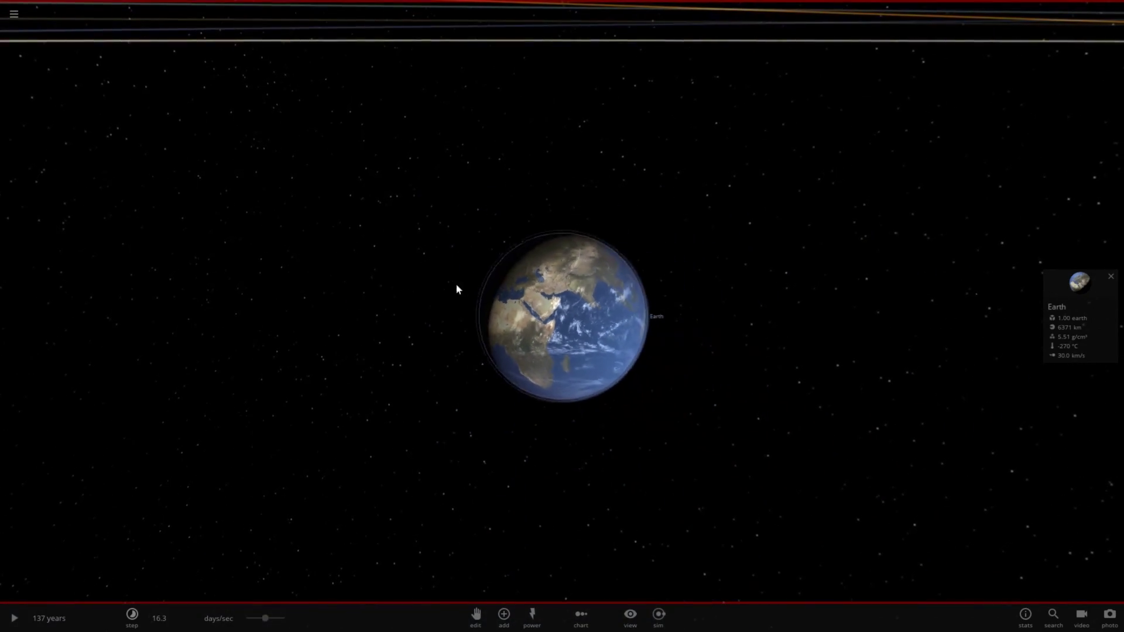
{"action": "scroll", "coordinate": [546, 311], "scroll_direction": "up", "scroll_amount": 10}
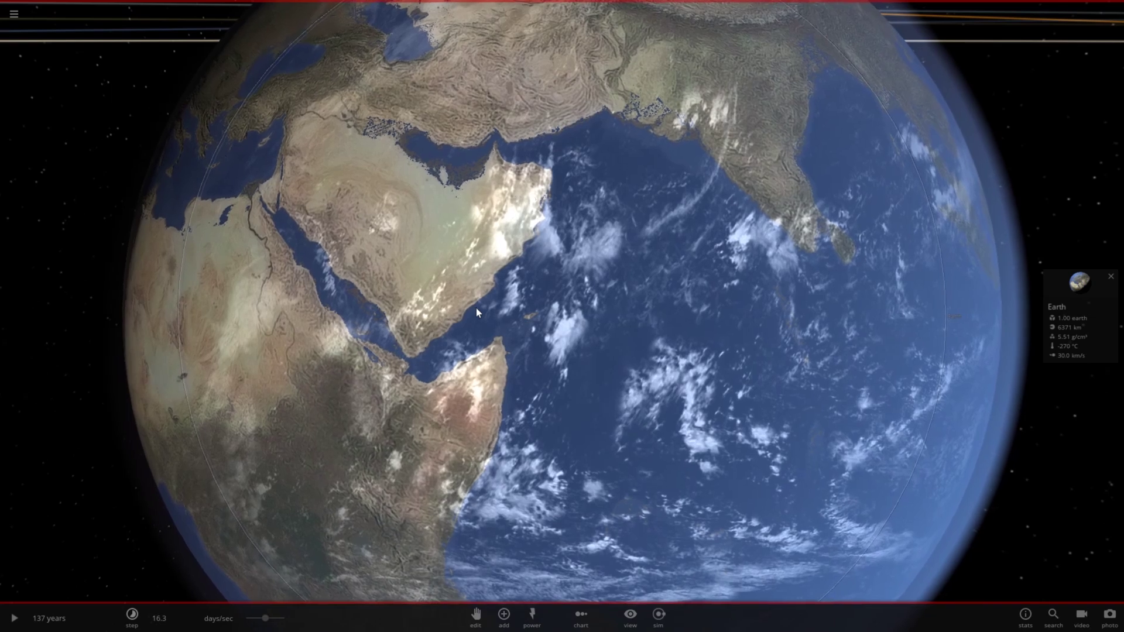
{"action": "scroll", "coordinate": [476, 307], "scroll_direction": "down", "scroll_amount": 3}
{"action": "left_click_drag", "start_coordinate": [476, 308], "coordinate": [558, 305]}
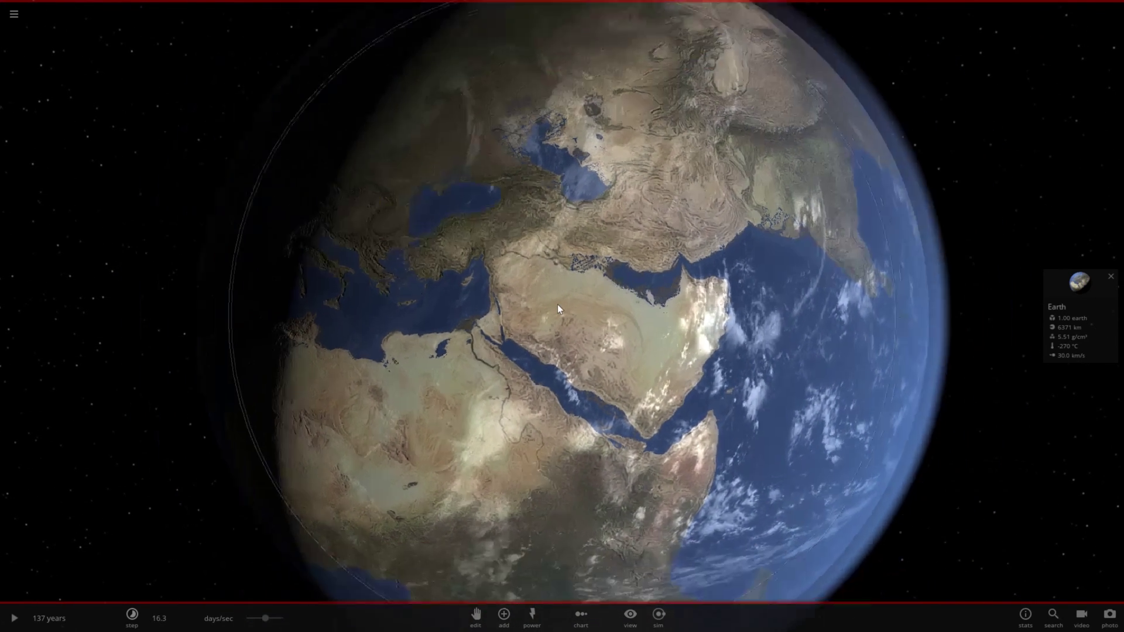
{"action": "scroll", "coordinate": [557, 305], "scroll_direction": "down", "scroll_amount": 8}
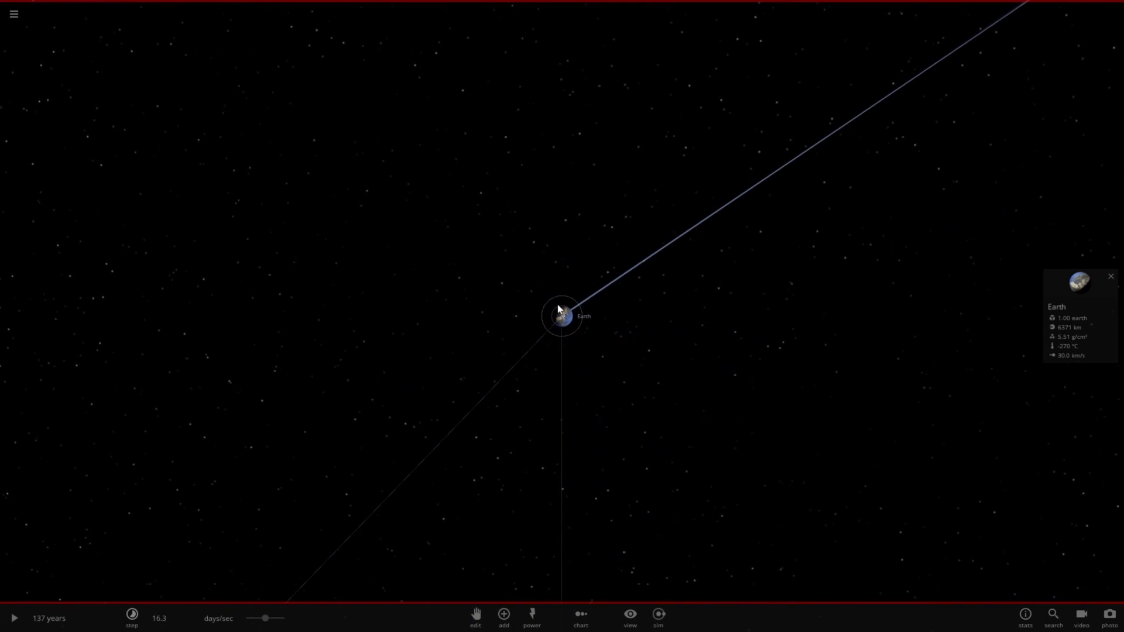
{"action": "scroll", "coordinate": [558, 309], "scroll_direction": "down", "scroll_amount": 3}
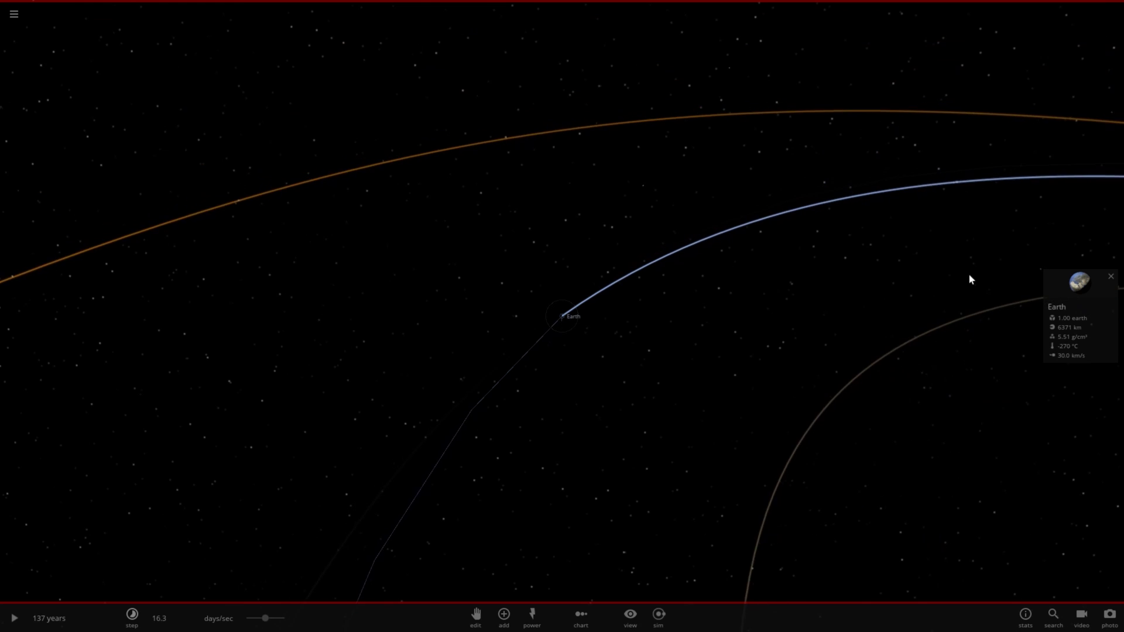
Expand Earth's full list of properties.
{"action": "left_click", "coordinate": [1054, 283]}
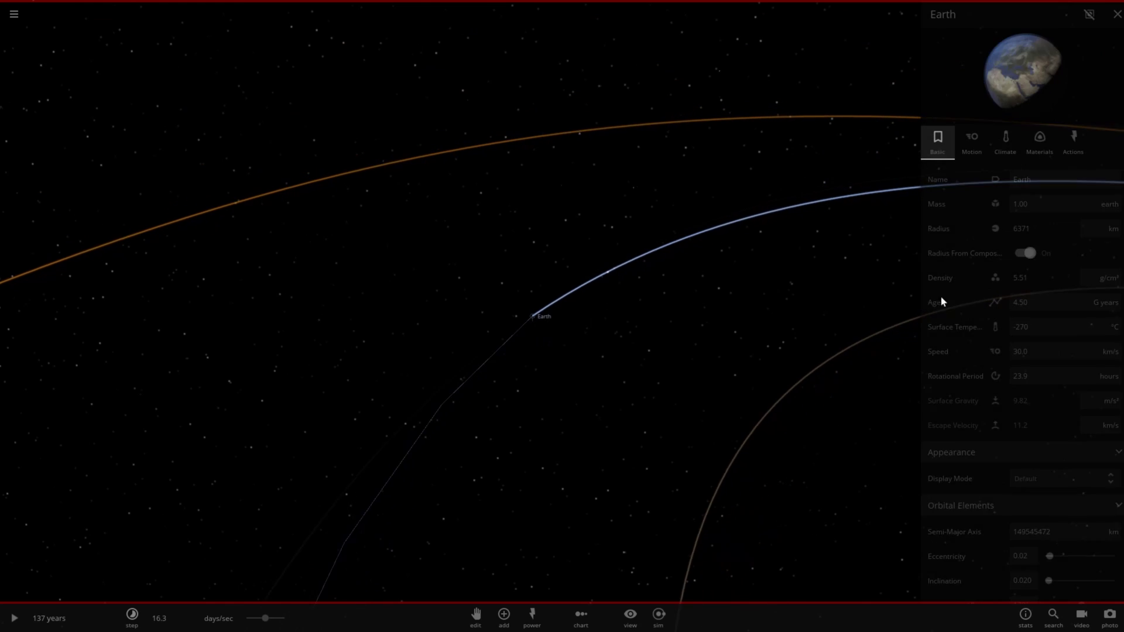
{"action": "scroll", "coordinate": [665, 310], "scroll_direction": "down", "scroll_amount": 5}
{"action": "scroll", "coordinate": [476, 321], "scroll_direction": "down", "scroll_amount": 6}
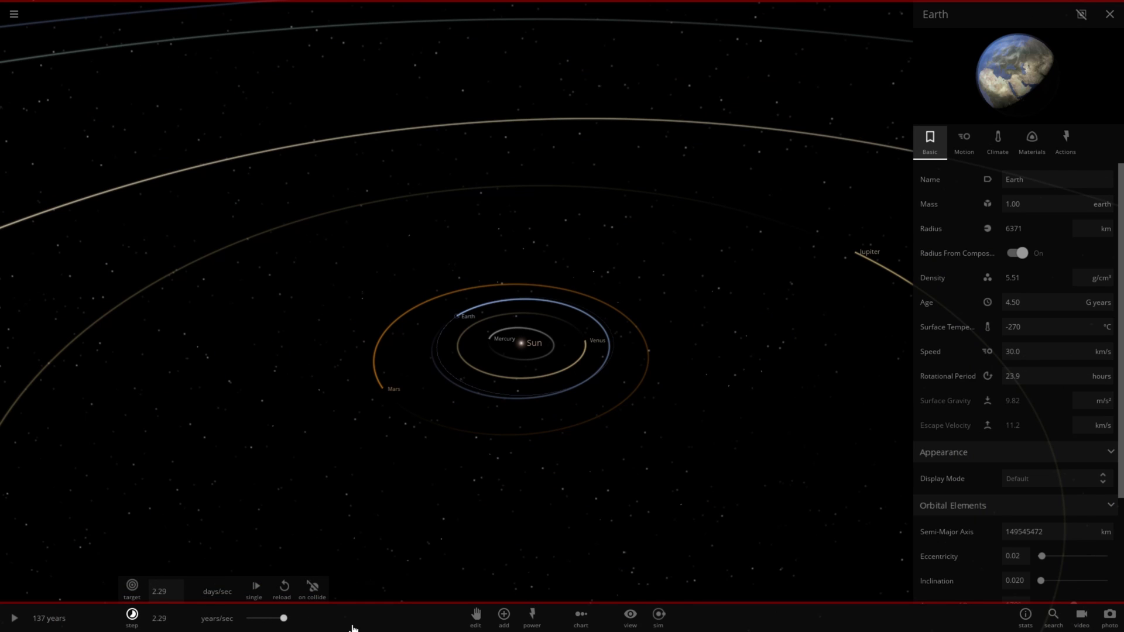
Run the simulation at the maximum 224 years/sec and pause at 498 years.
{"action": "left_click", "coordinate": [14, 618]}
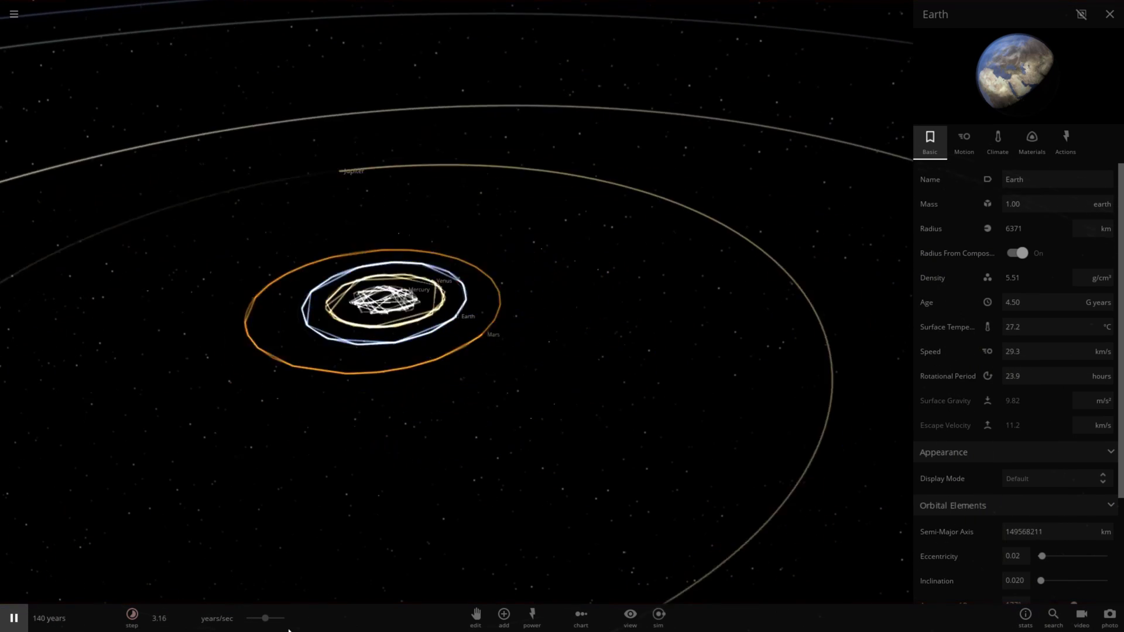
{"action": "mouse_move", "coordinate": [265, 618]}
{"action": "left_mouse_down"}
{"action": "mouse_move", "coordinate": [283, 618]}
{"action": "mouse_move", "coordinate": [267, 618]}
{"action": "left_mouse_up"}
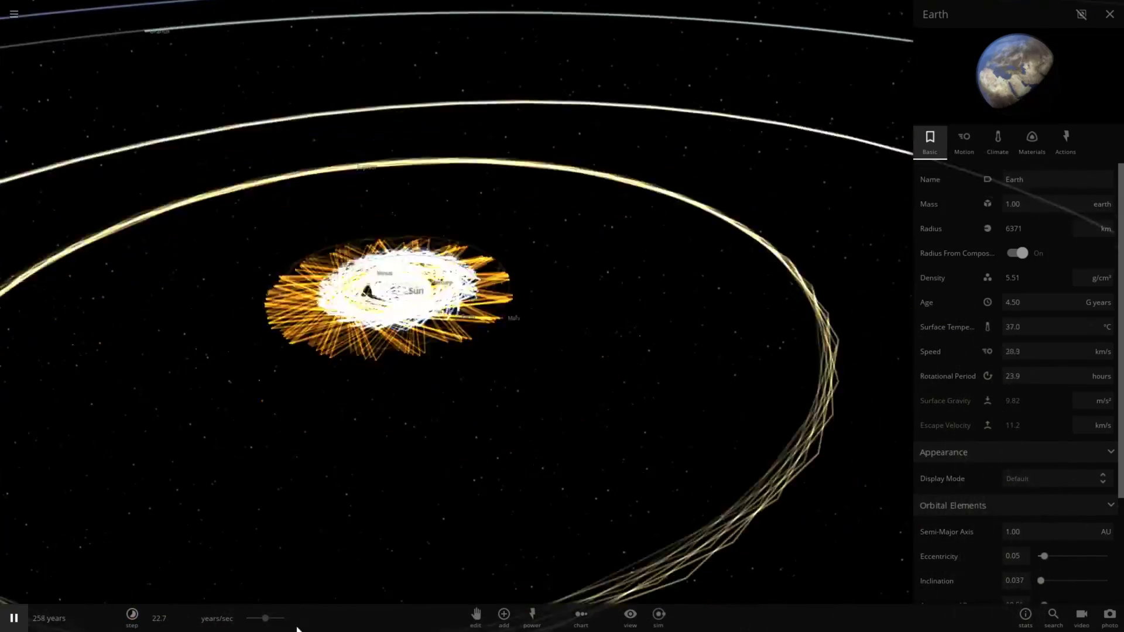
{"action": "left_click_drag", "start_coordinate": [265, 618], "coordinate": [328, 618]}
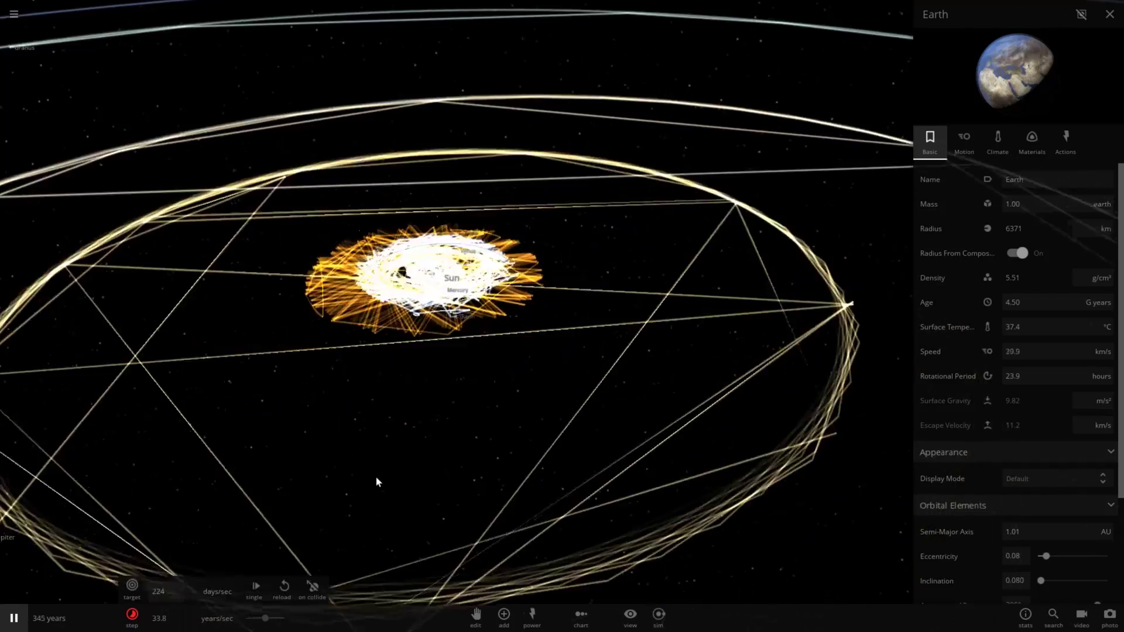
{"action": "key", "text": "space"}
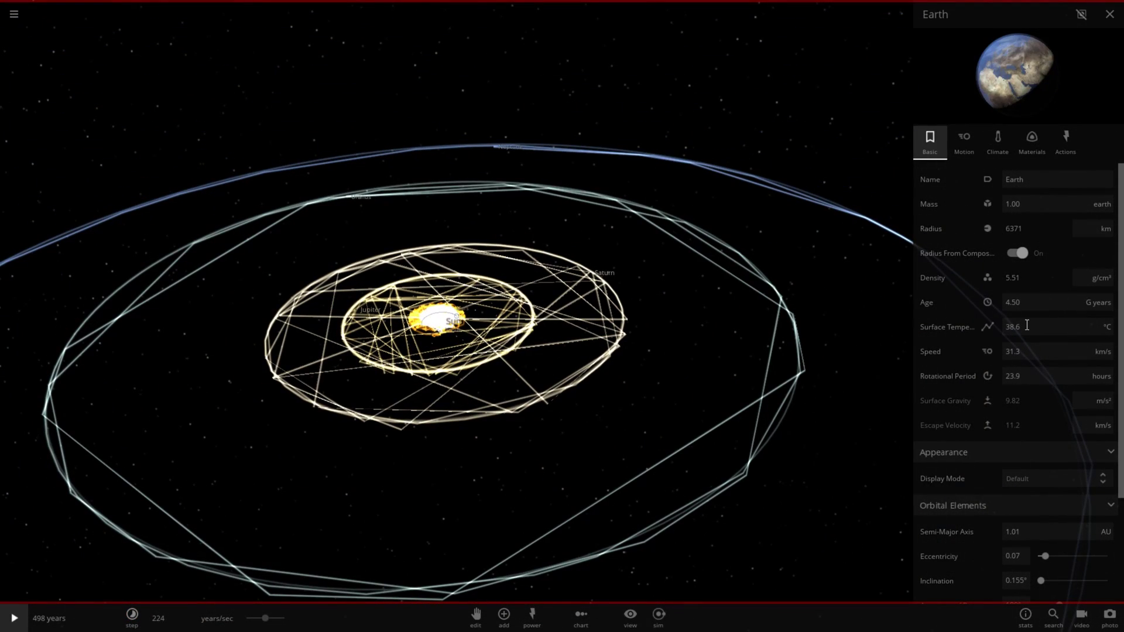
{"action": "scroll", "coordinate": [602, 287], "scroll_direction": "down", "scroll_amount": 5}
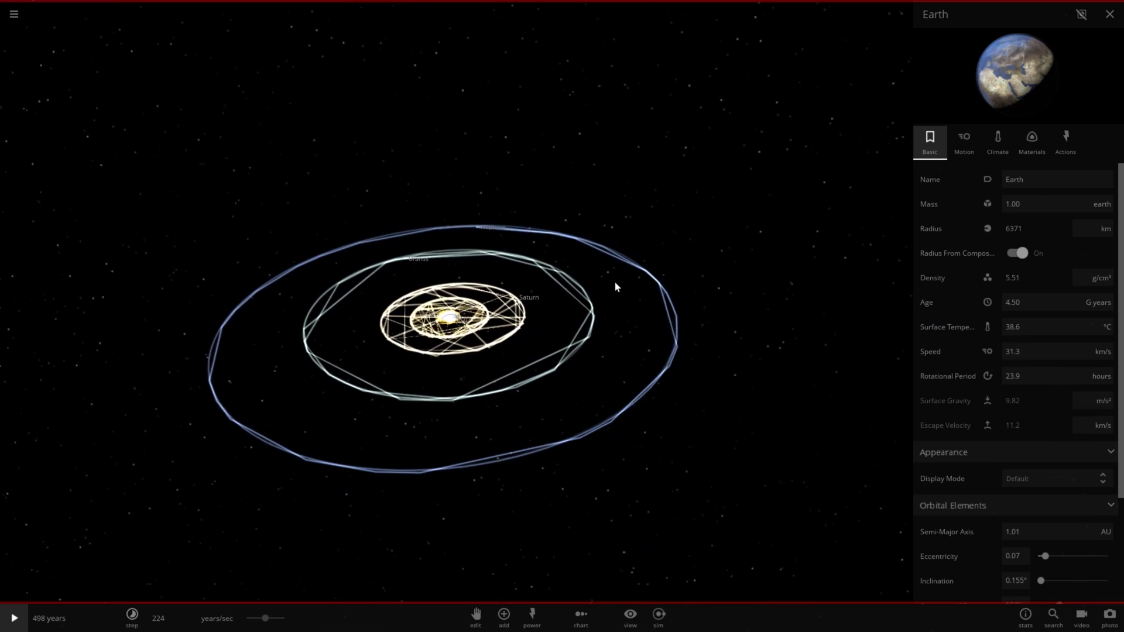
Centre on Uranus to view its night side, then zoom out and focus the camera on Earth.
{"action": "left_click", "coordinate": [419, 263]}
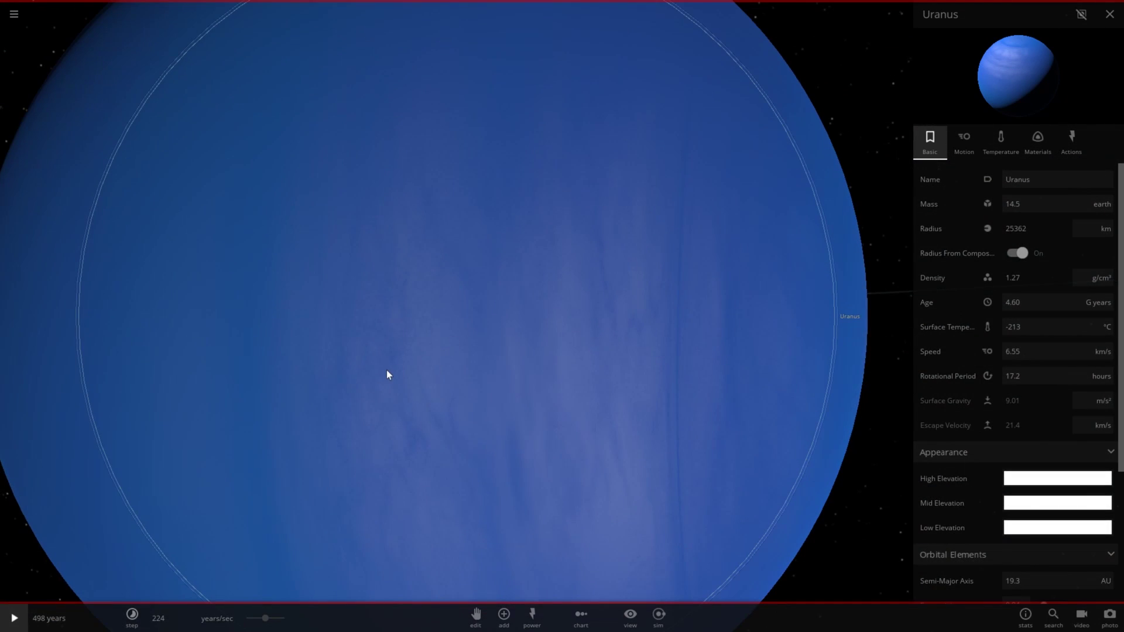
{"action": "left_click_drag", "start_coordinate": [386, 370], "coordinate": [590, 349]}
{"action": "scroll", "coordinate": [590, 349], "scroll_direction": "down", "scroll_amount": 5}
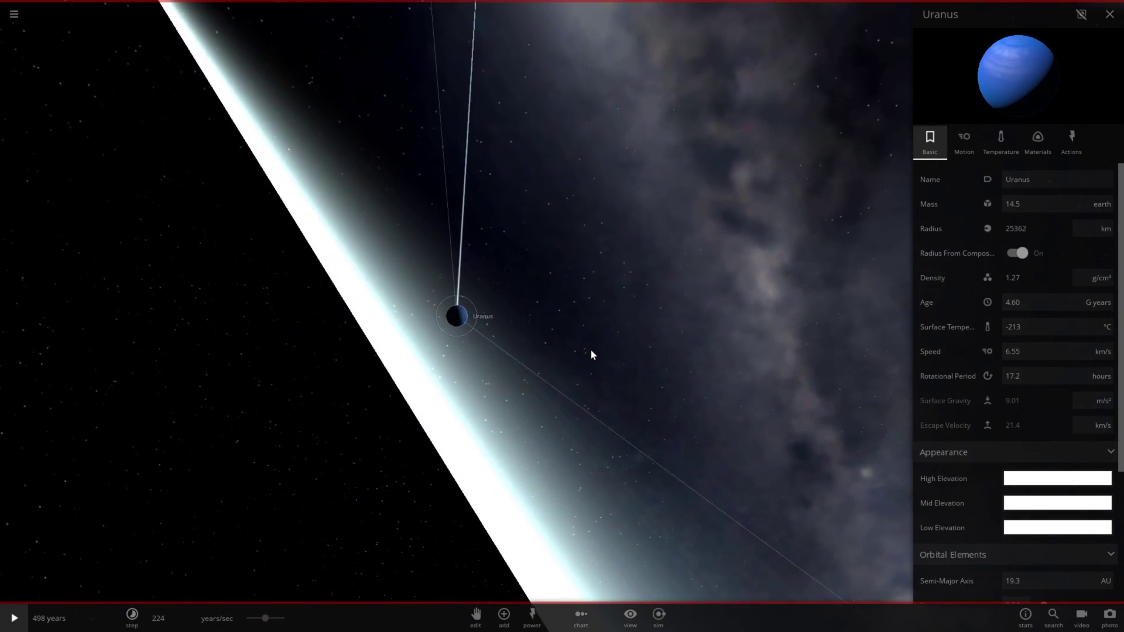
{"action": "scroll", "coordinate": [590, 349], "scroll_direction": "down", "scroll_amount": 5}
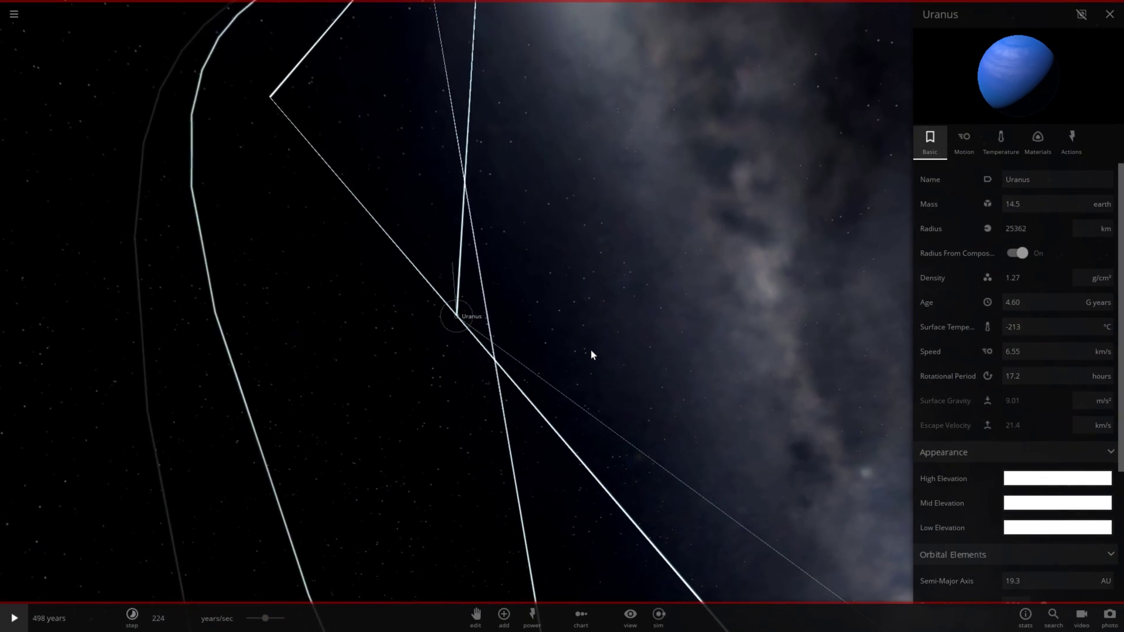
{"action": "scroll", "coordinate": [590, 349], "scroll_direction": "down", "scroll_amount": 5}
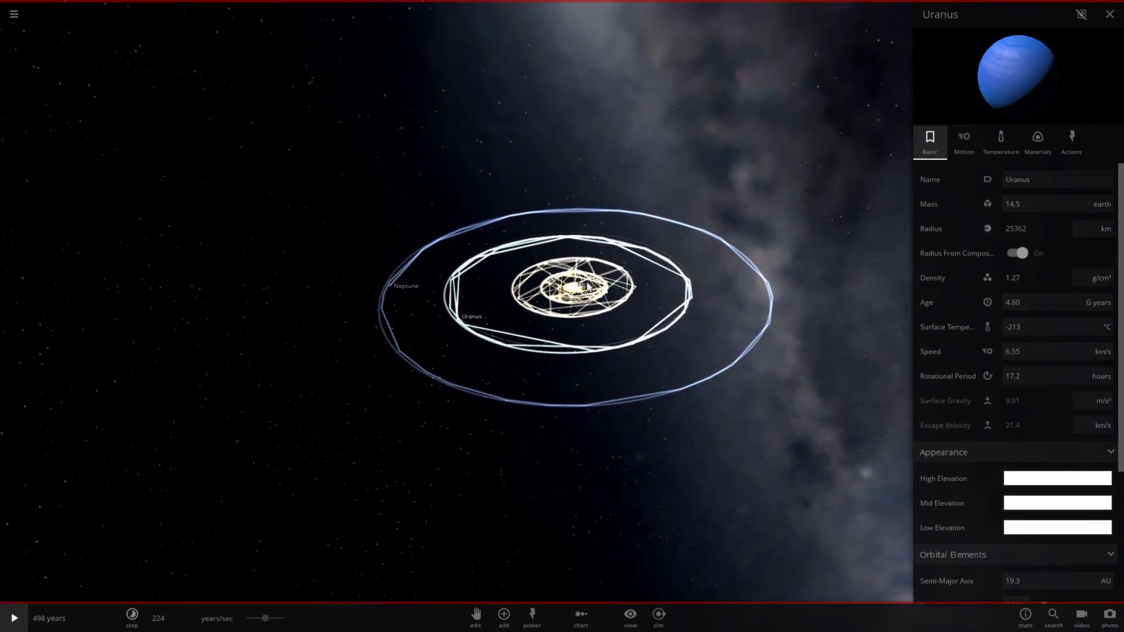
{"action": "double_click", "coordinate": [586, 285]}
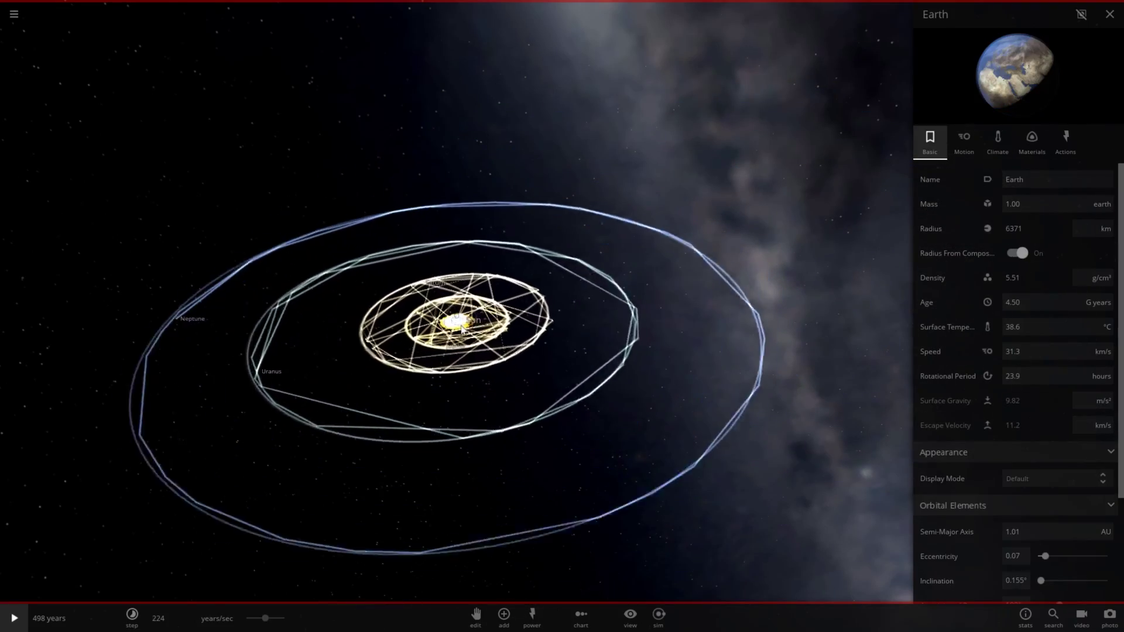